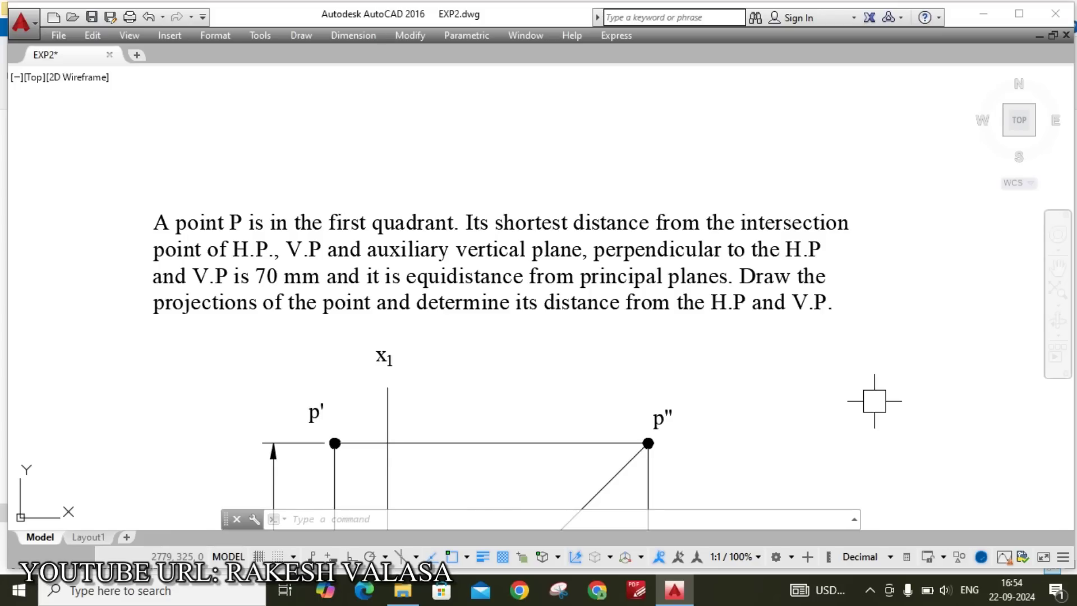
# Pan and zoom around EXP2 to inspect point P and its projections
pyautogui.scroll(-2, 853, 281)
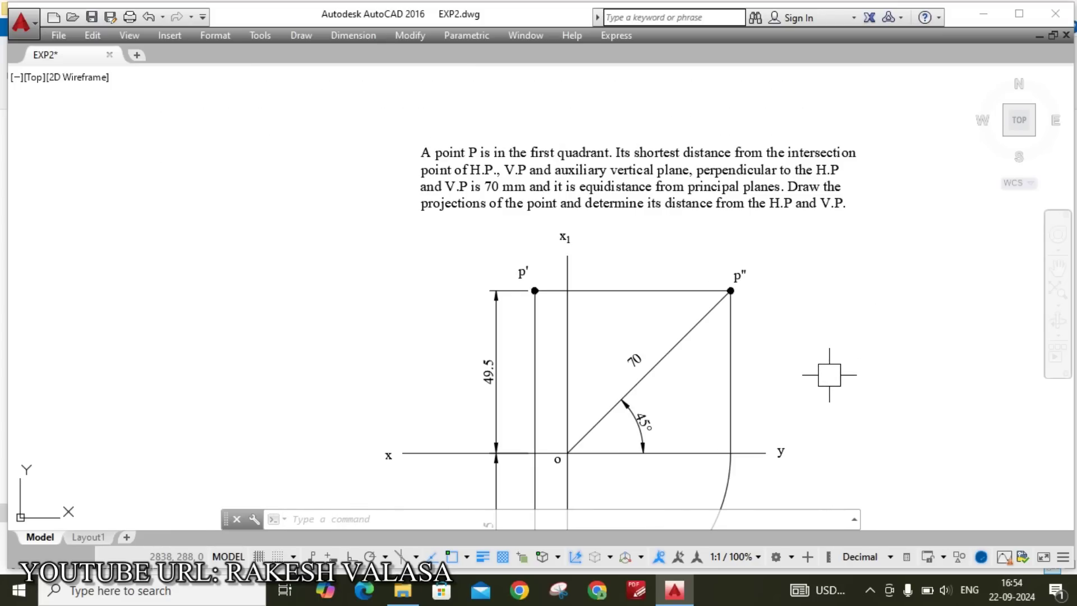
pyautogui.scroll(-2, 829, 375)
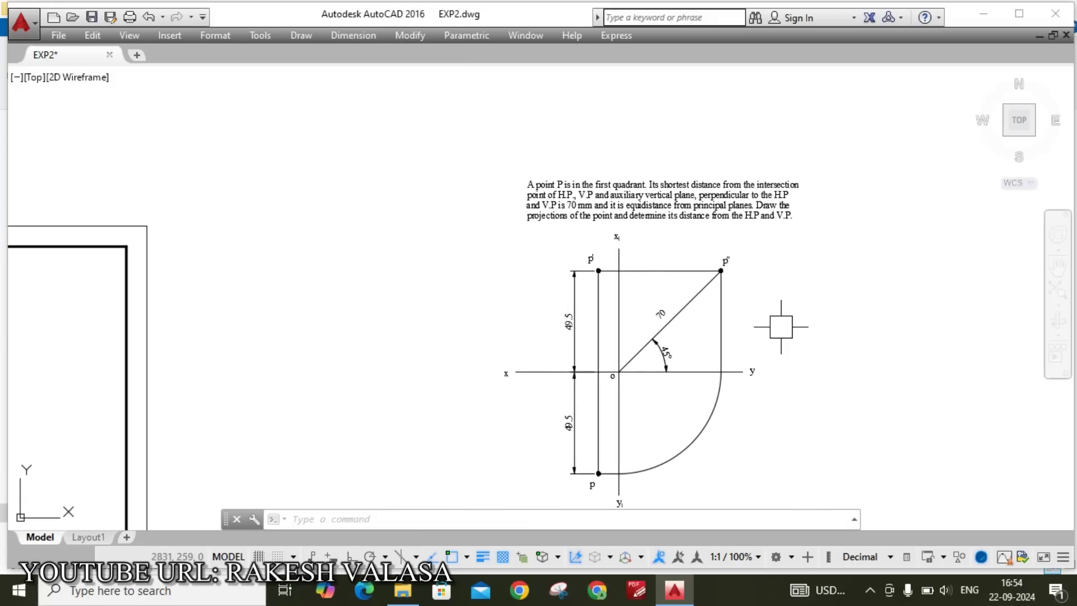
pyautogui.scroll(1, 781, 326)
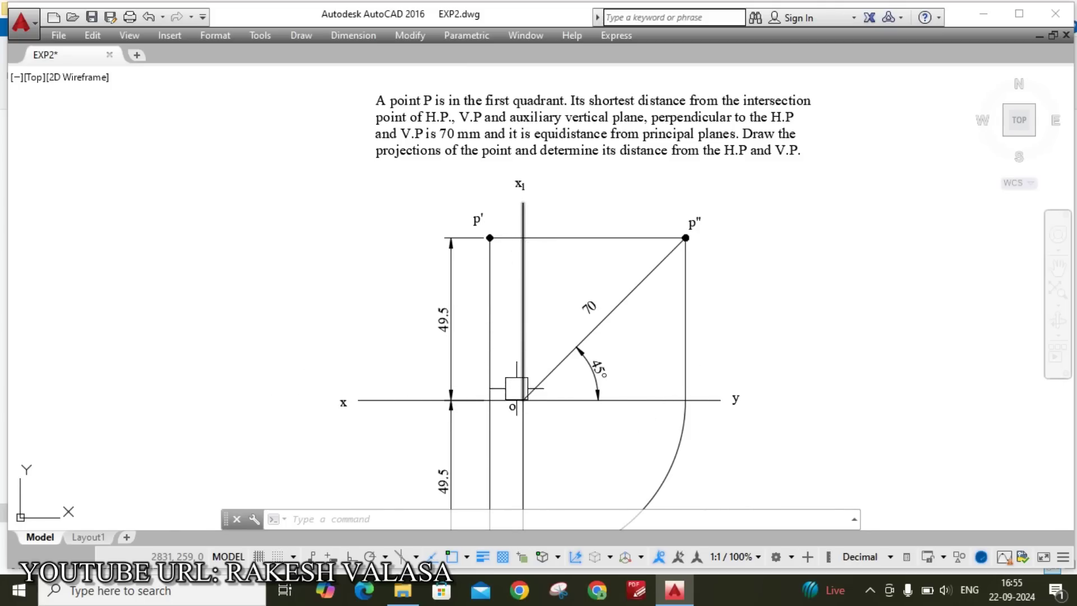
pyautogui.moveTo(844, 343)
pyautogui.mouseDown(button='middle')
pyautogui.moveTo(833, 209)
pyautogui.moveTo(836, 305)
pyautogui.moveTo(825, 344)
pyautogui.mouseUp(button='middle')
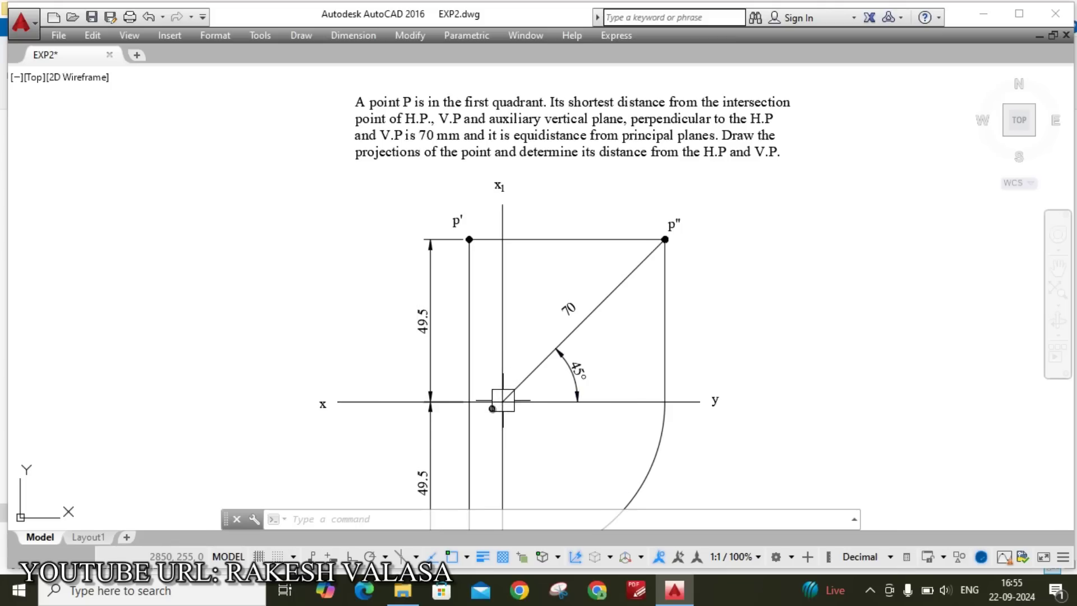
pyautogui.moveTo(789, 376)
pyautogui.mouseDown(button='middle')
pyautogui.moveTo(784, 252)
pyautogui.moveTo(775, 346)
pyautogui.mouseUp(button='middle')
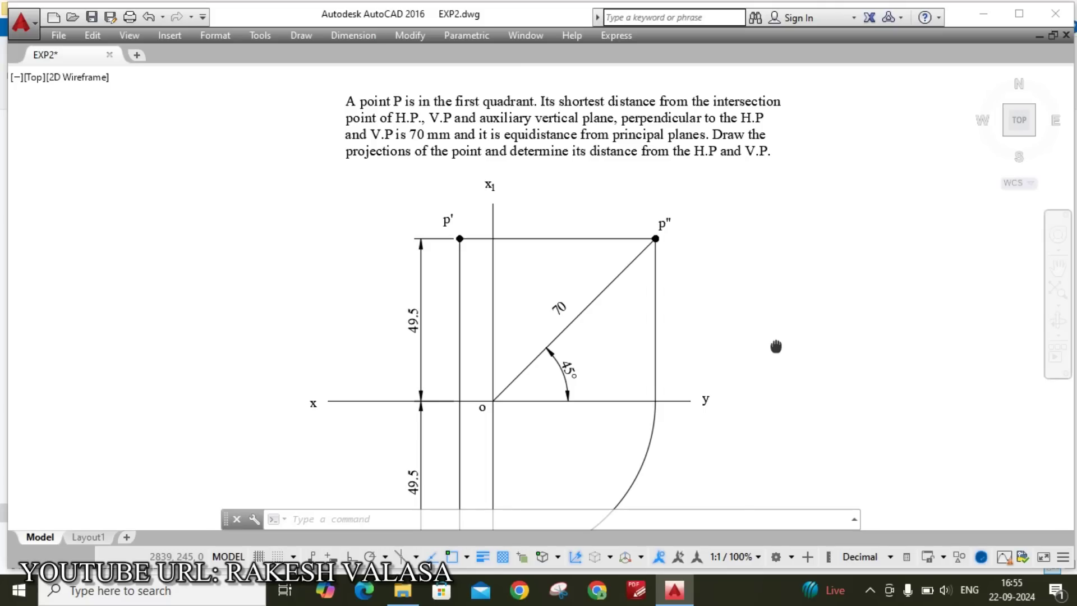
pyautogui.moveTo(775, 346); pyautogui.dragTo(747, 396, button='middle')
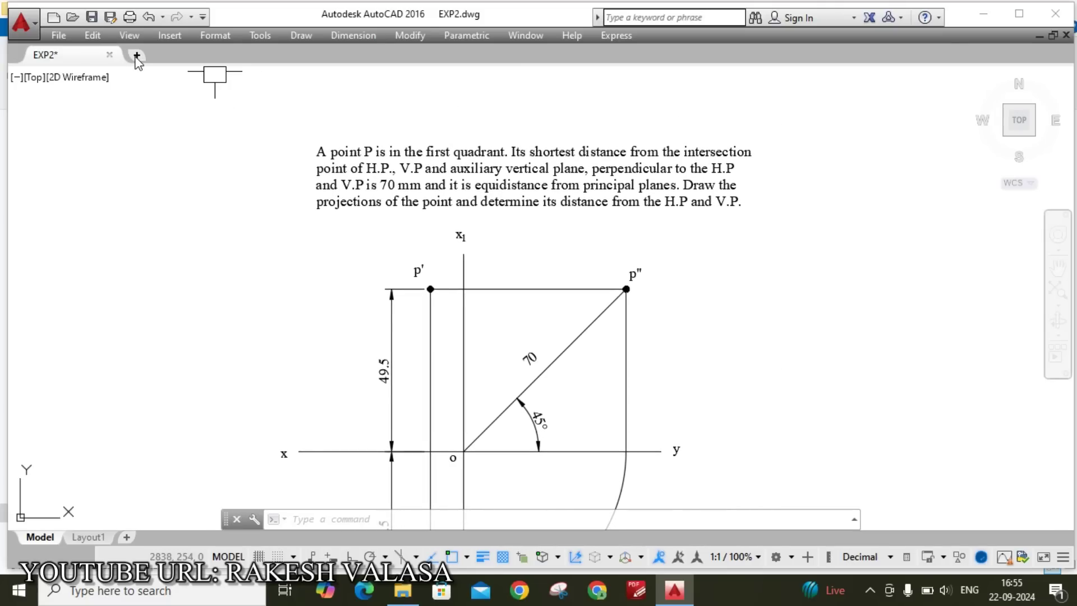
# Create a new blank drawing from the acadiso template
pyautogui.click(54, 22)
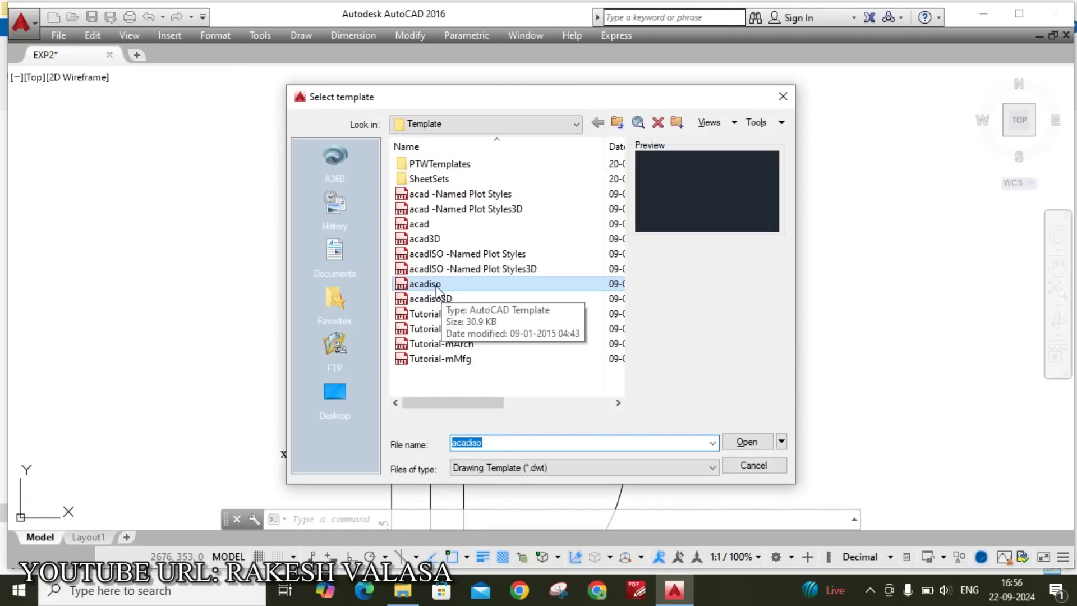
pyautogui.click(436, 285)
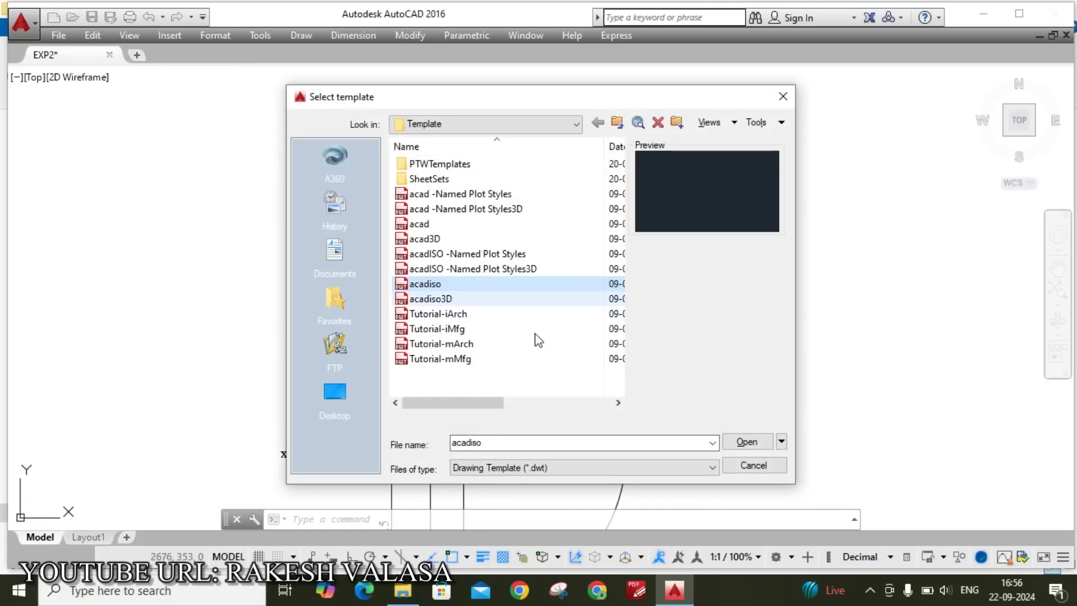
pyautogui.click(748, 441)
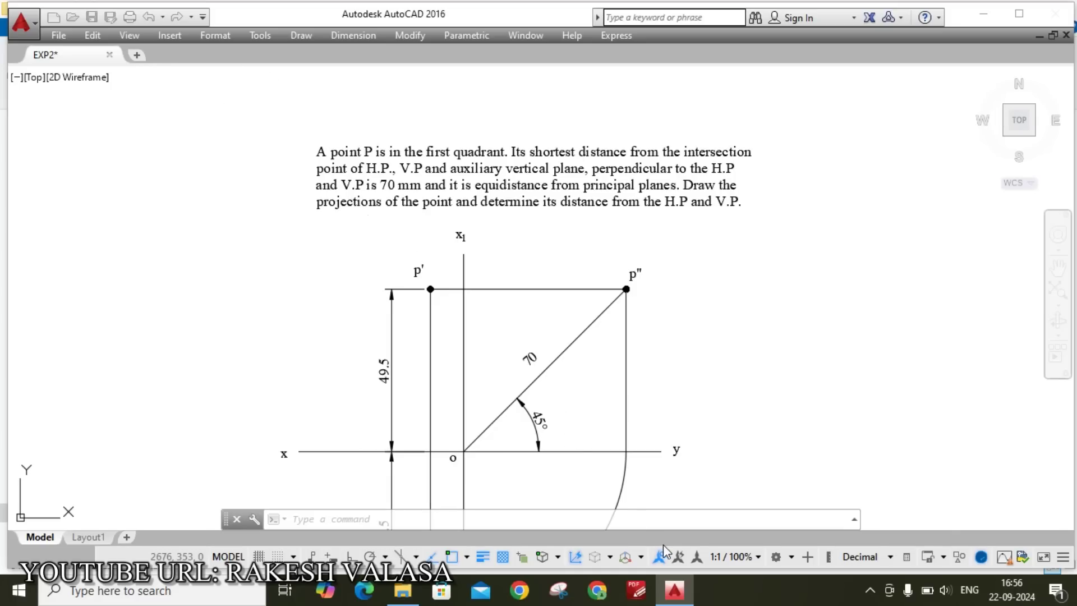
pyautogui.hotkey('ctrl', 'n')
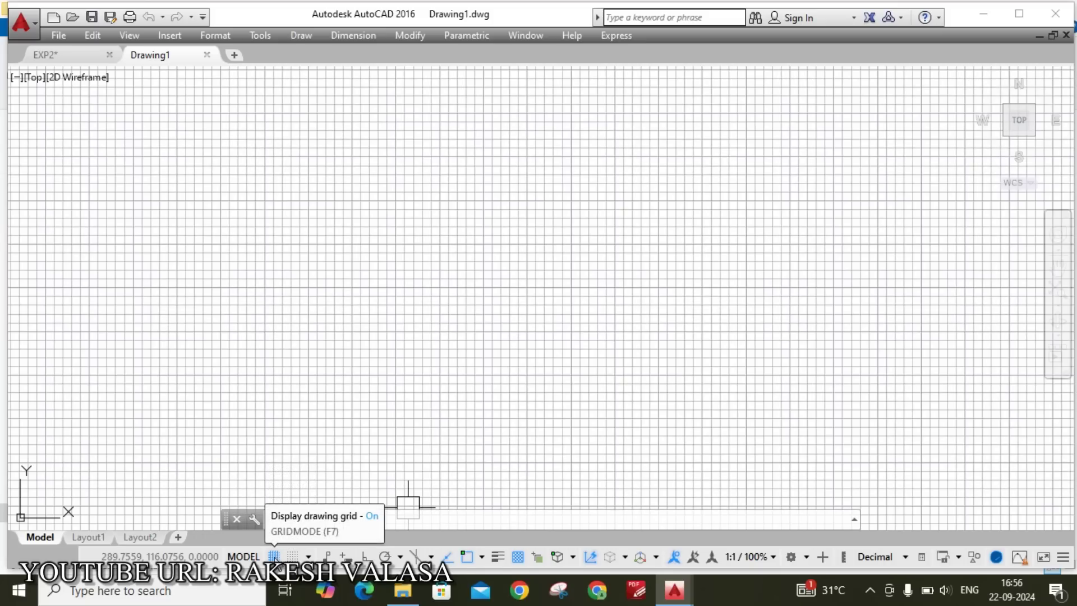
# Turn the grid off and set Drawing Units length precision to 0
pyautogui.click(274, 555)
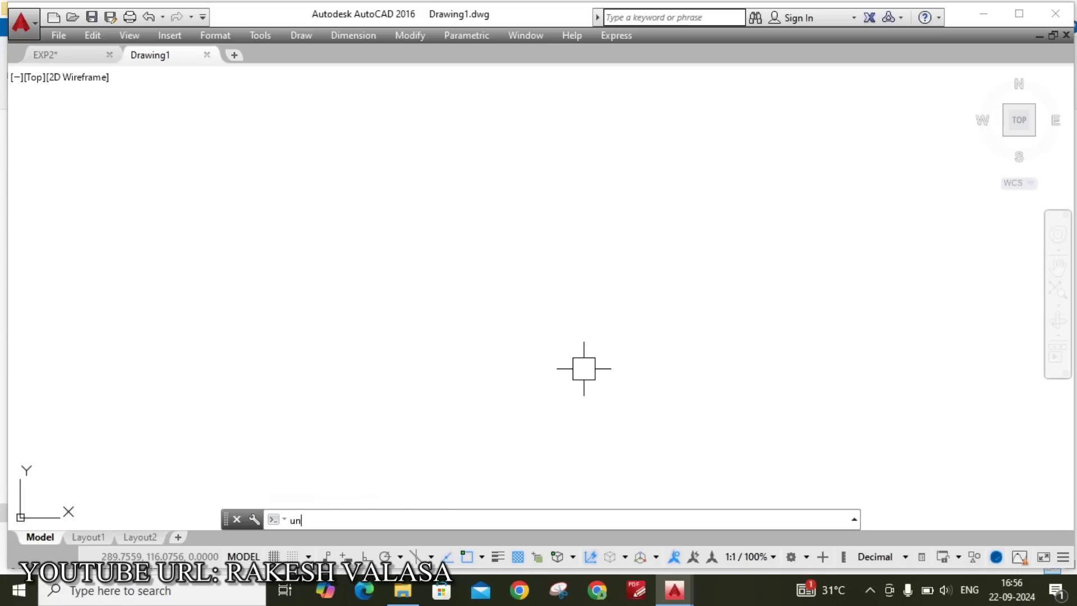
pyautogui.press('Return')
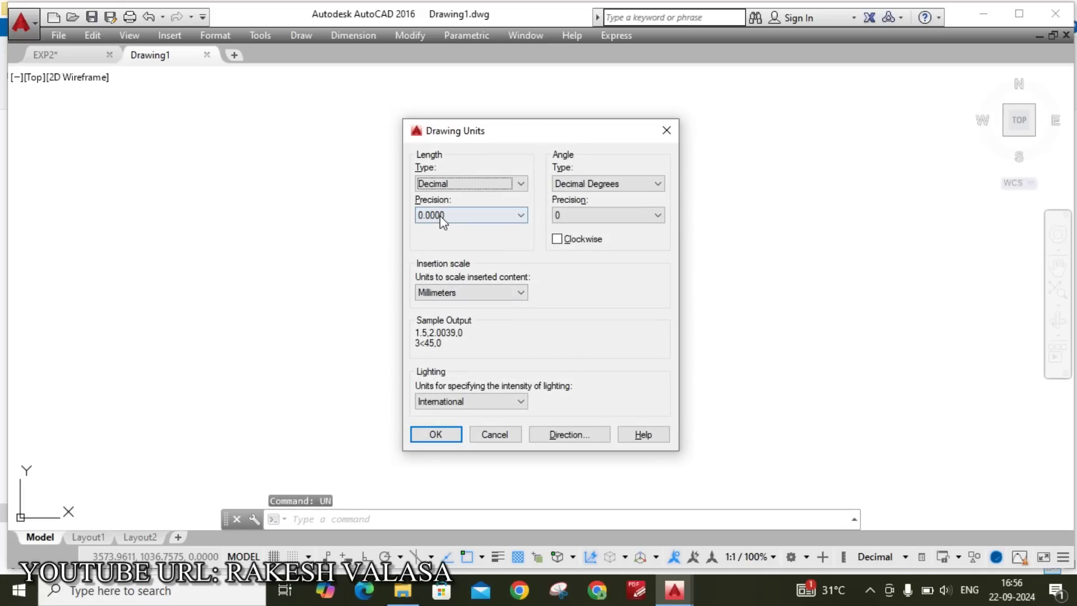
pyautogui.click(440, 215)
pyautogui.click(433, 227)
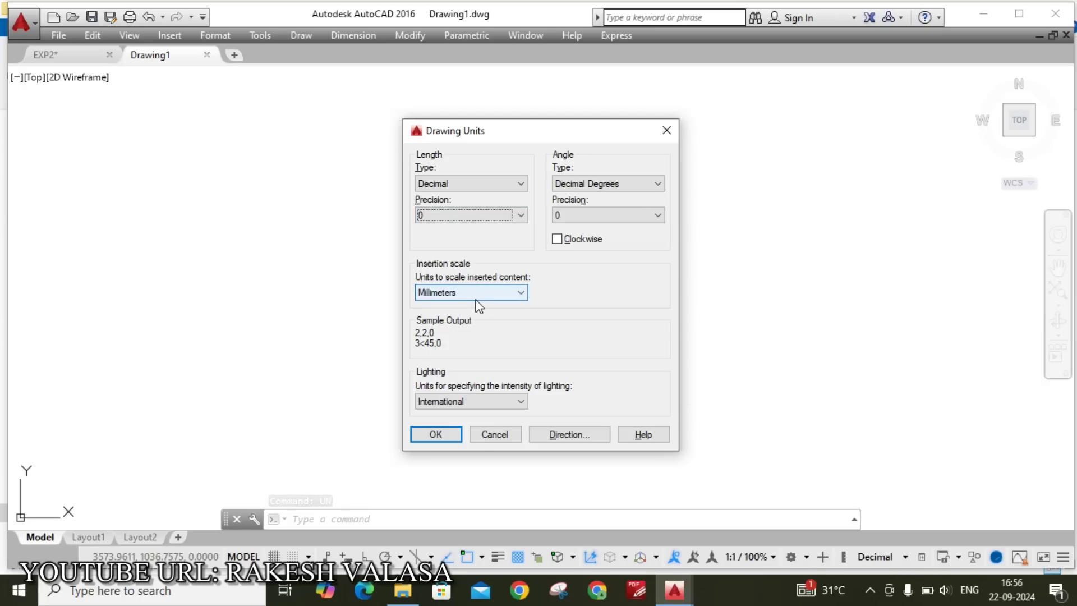
pyautogui.click(439, 434)
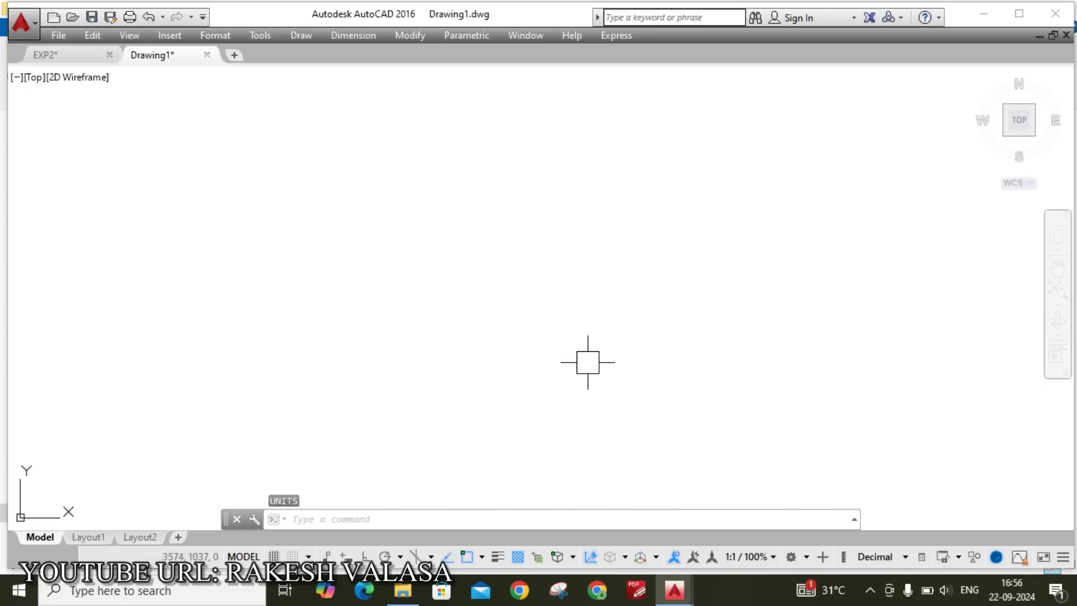
# Modify ISO-25 so extension lines extend 2 beyond dimension lines and offset 2 from origin
pyautogui.write('d')
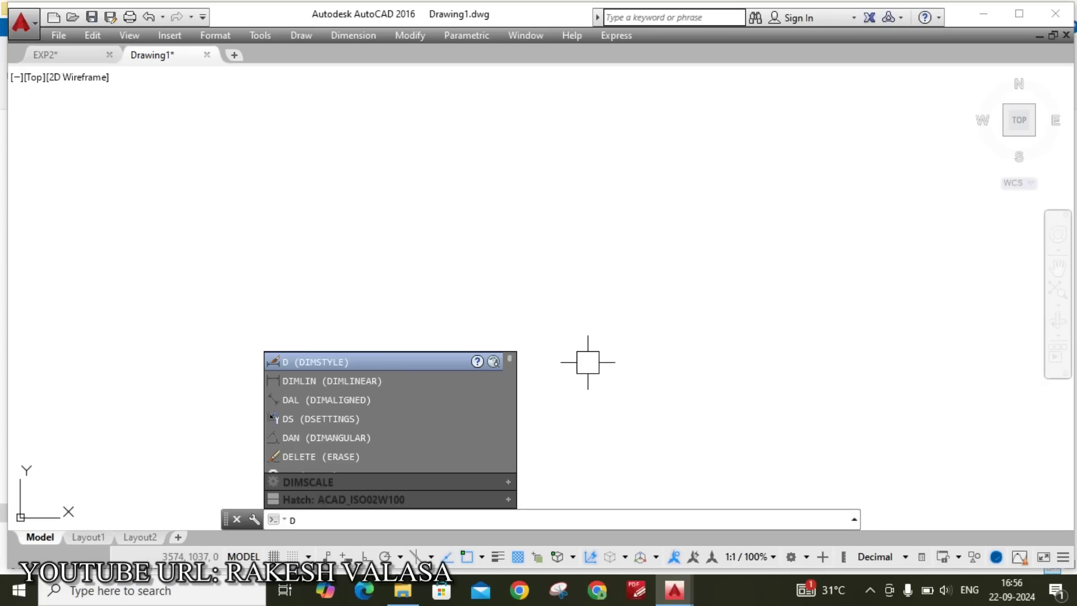
pyautogui.press('Return')
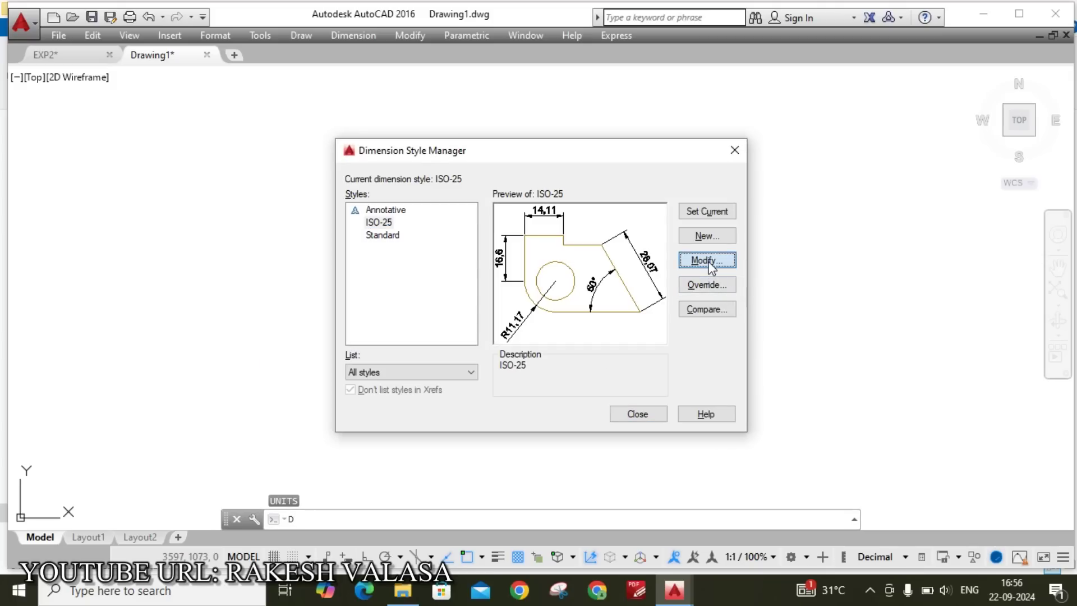
pyautogui.click(701, 261)
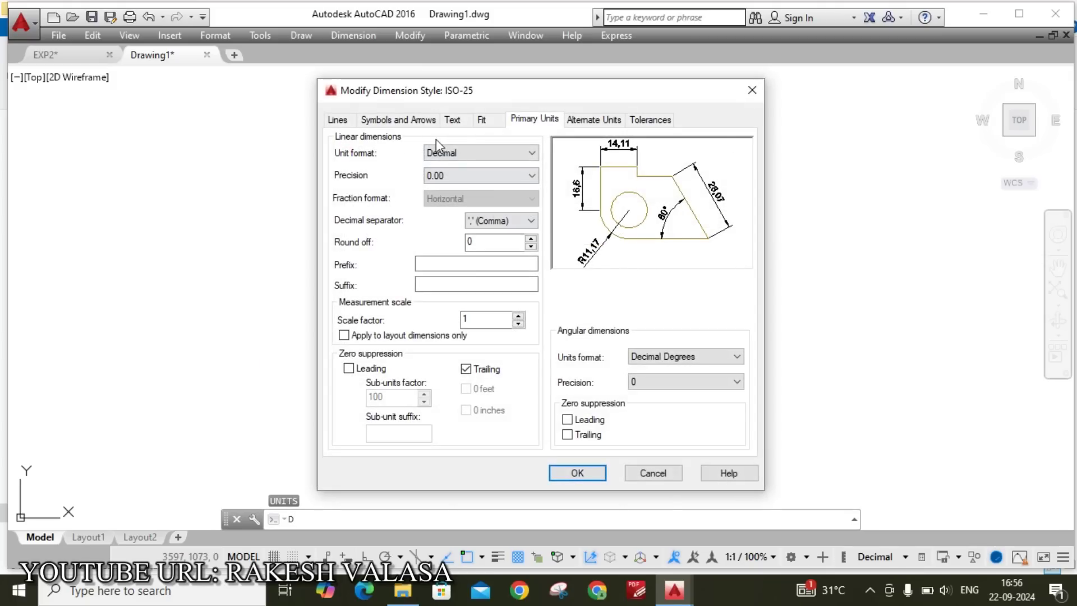
pyautogui.click(337, 119)
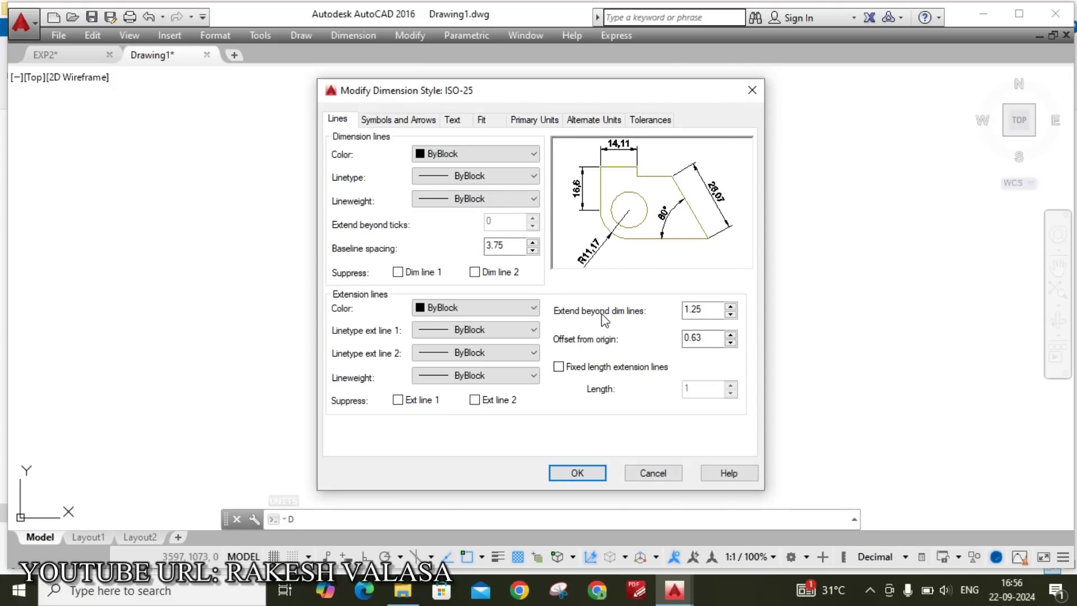
pyautogui.click(707, 307)
pyautogui.write('2')
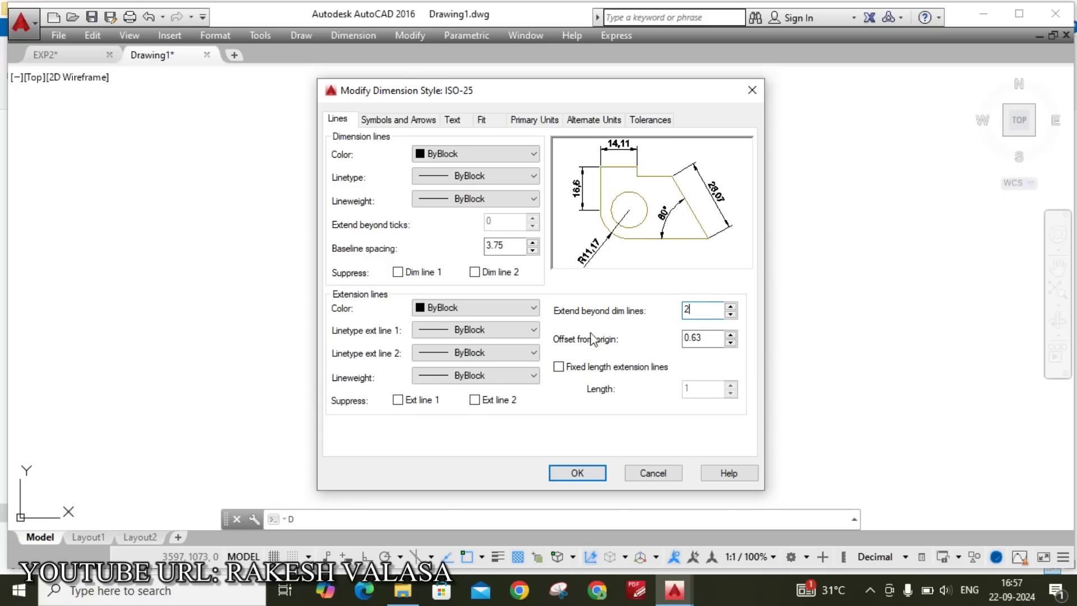
pyautogui.doubleClick(687, 338)
pyautogui.write('2')
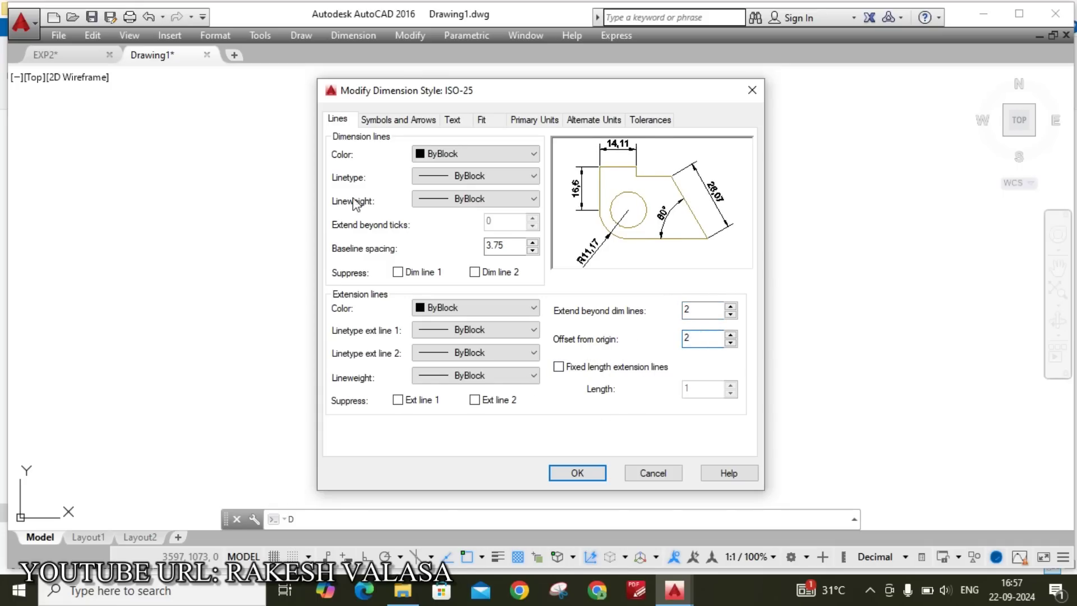
# Set the ISO-25 arrow size to 3
pyautogui.click(412, 129)
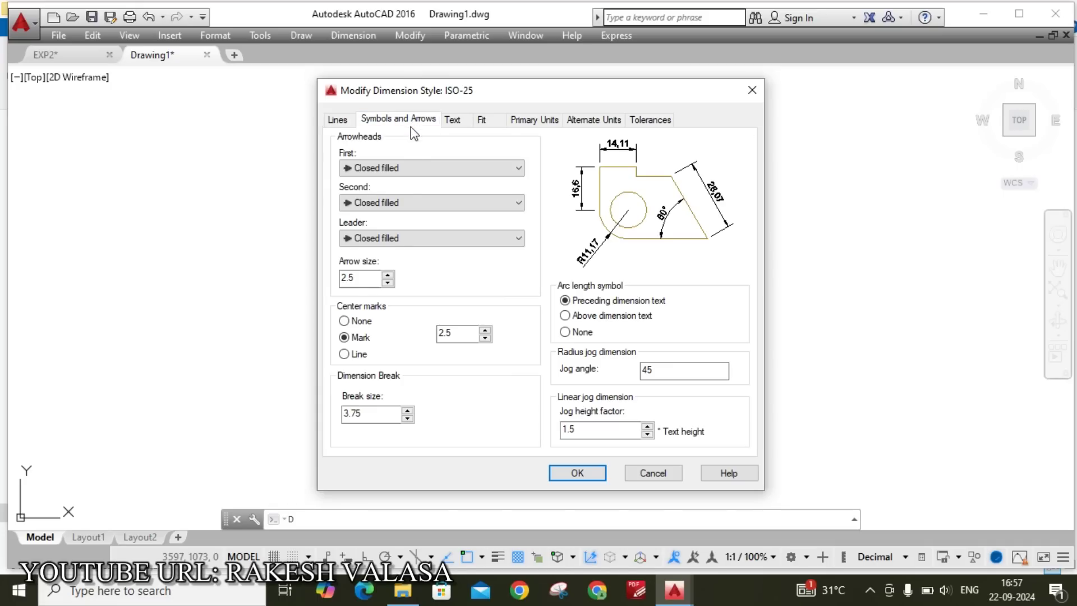
pyautogui.doubleClick(350, 277)
pyautogui.write('3')
pyautogui.click(452, 119)
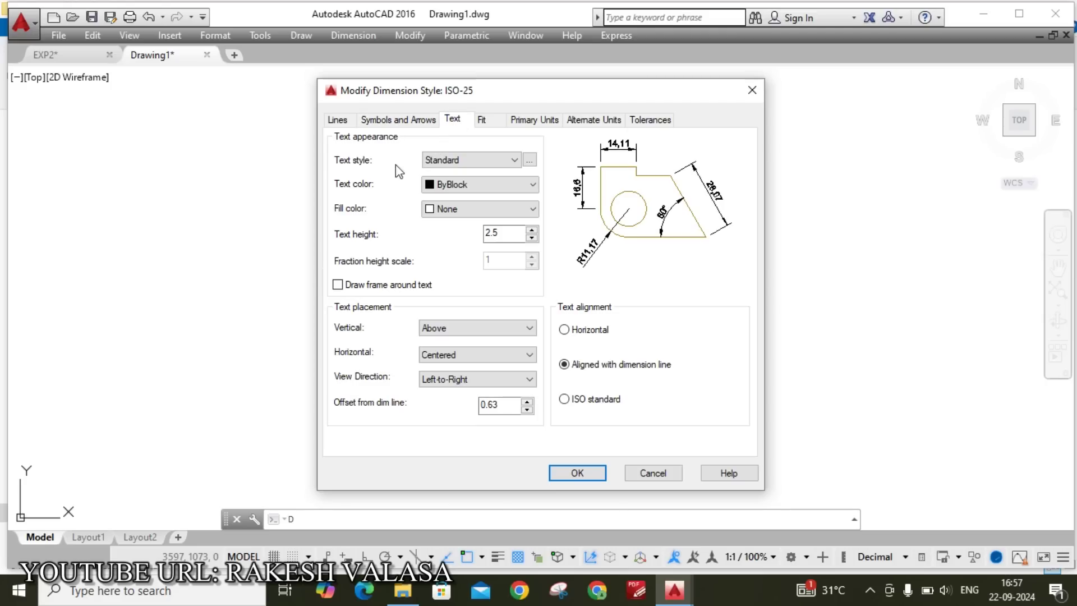
# Make Standard text Times New Roman height 3, with ISO standard alignment and offset 1
pyautogui.click(529, 160)
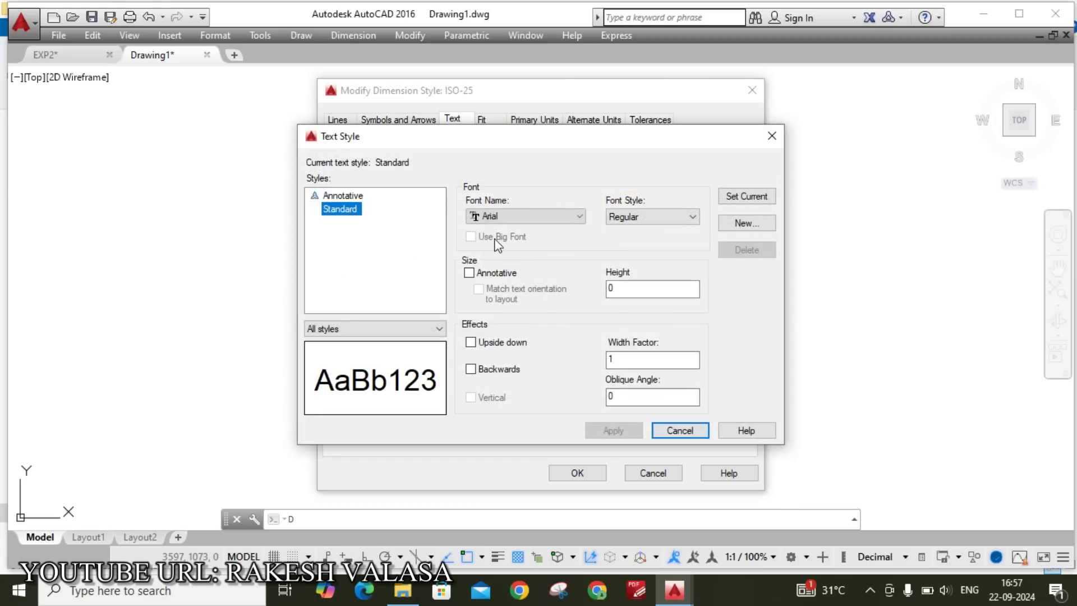
pyautogui.click(569, 218)
pyautogui.write('ti')
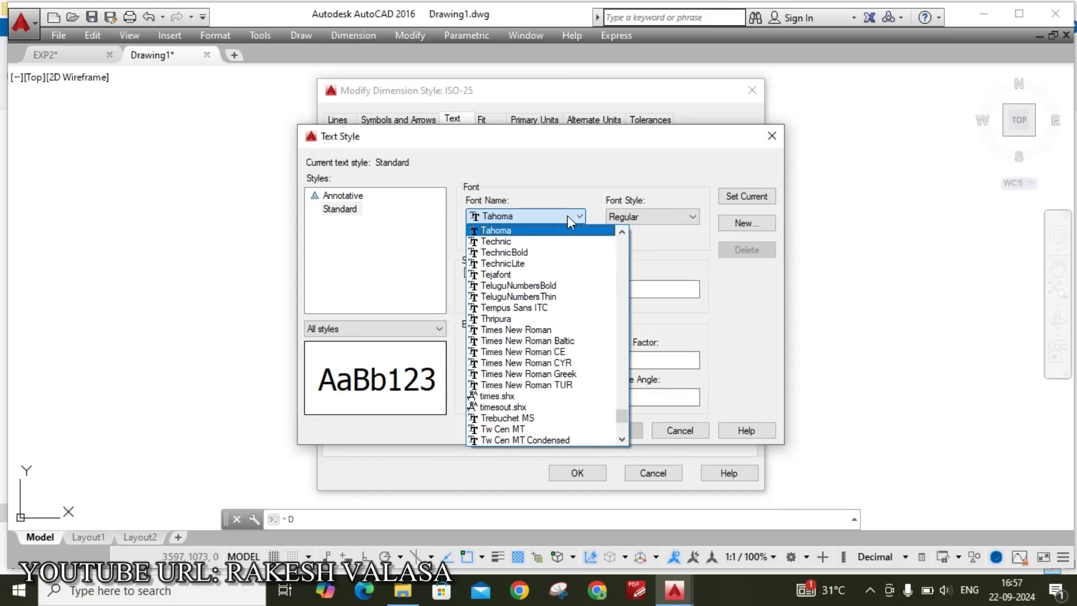
pyautogui.click(573, 230)
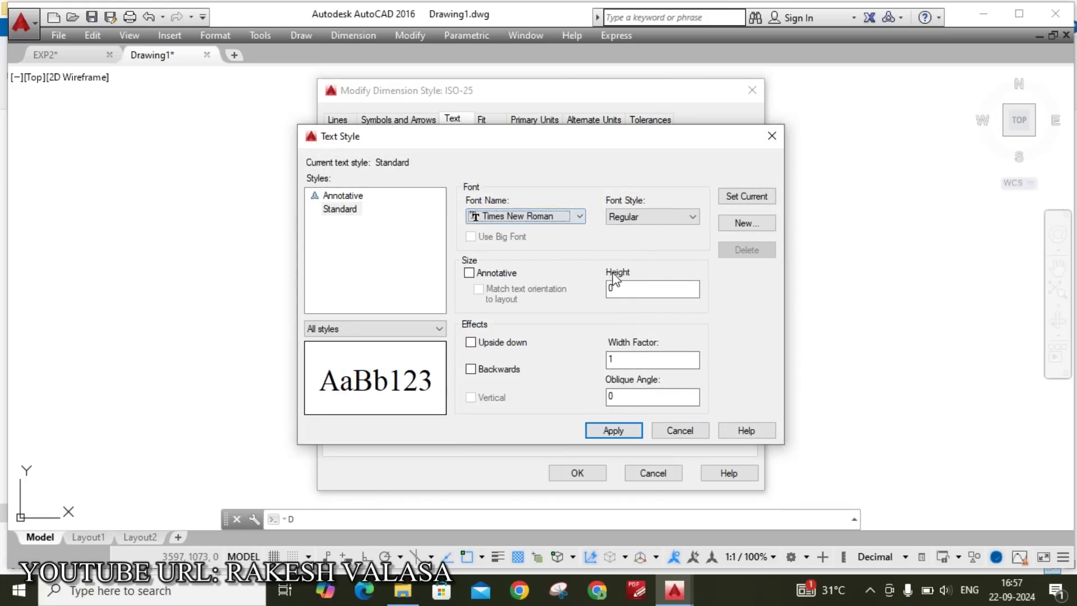
pyautogui.doubleClick(612, 288)
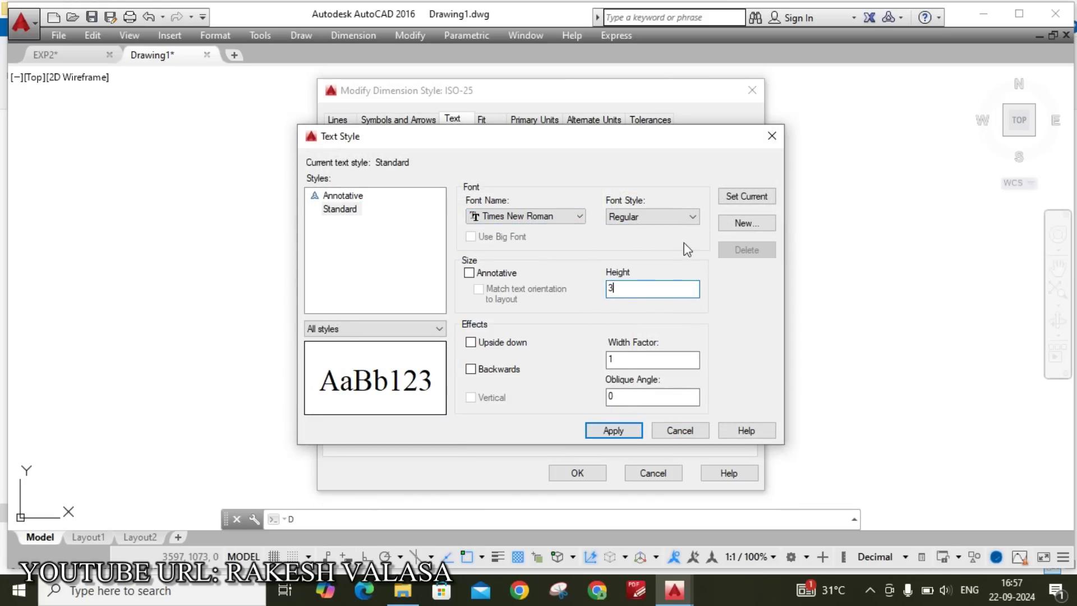
pyautogui.click(732, 200)
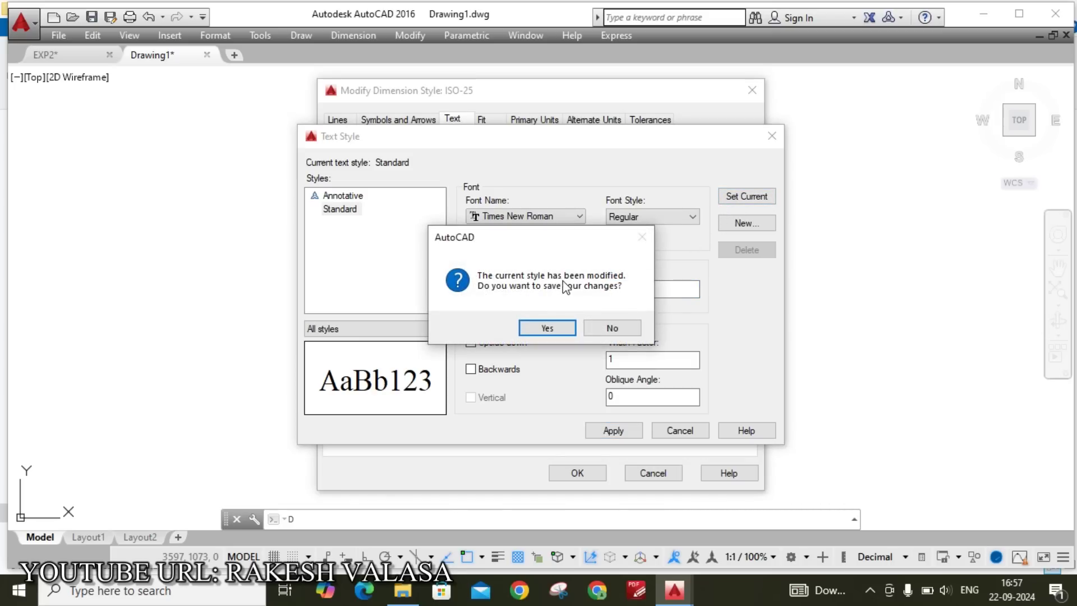
pyautogui.click(567, 331)
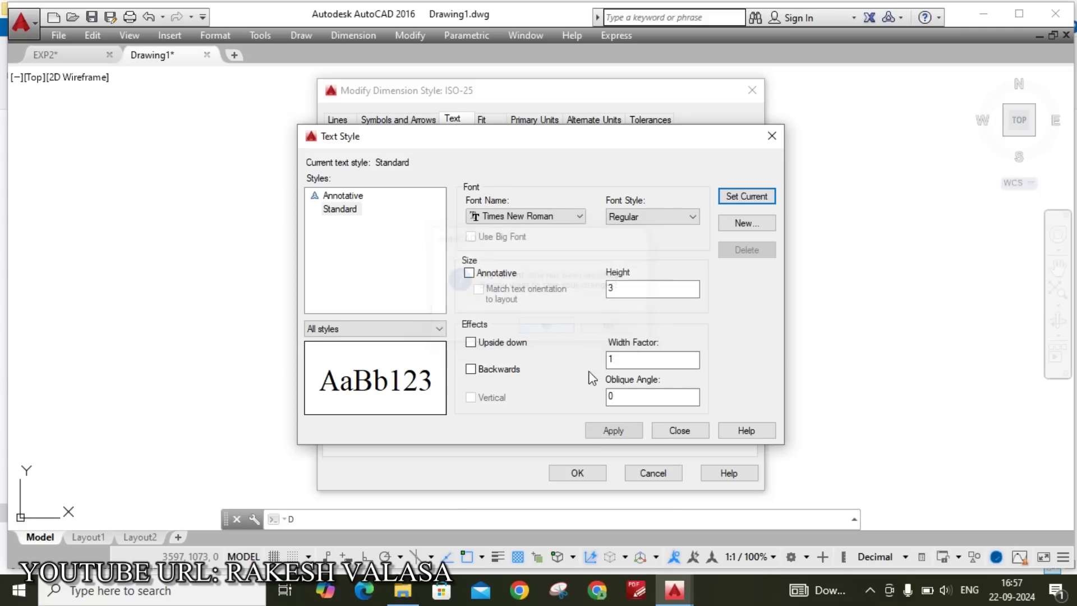
pyautogui.click(670, 432)
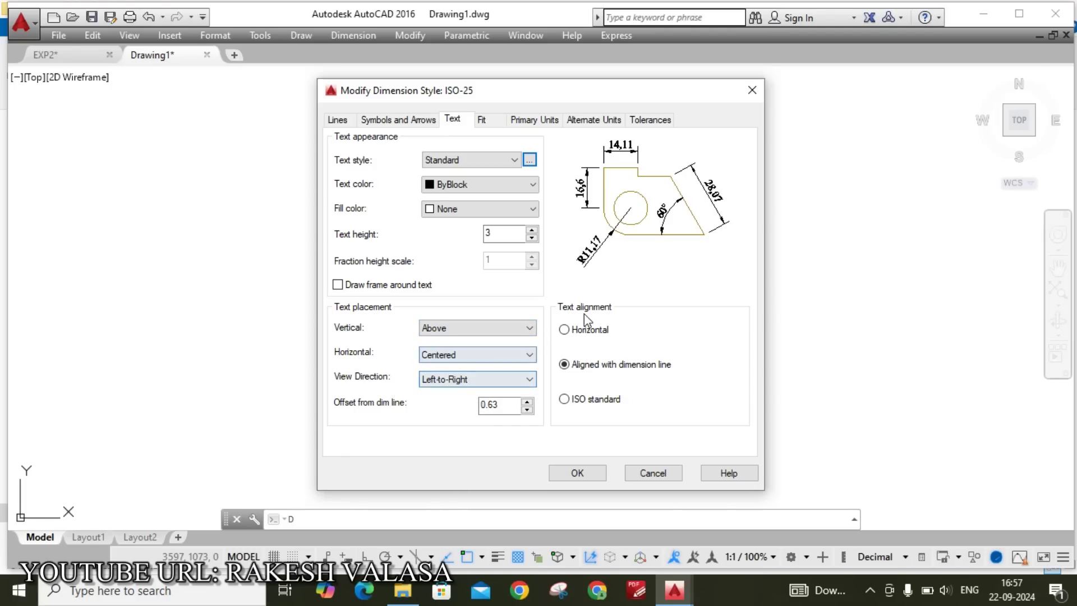
pyautogui.click(566, 400)
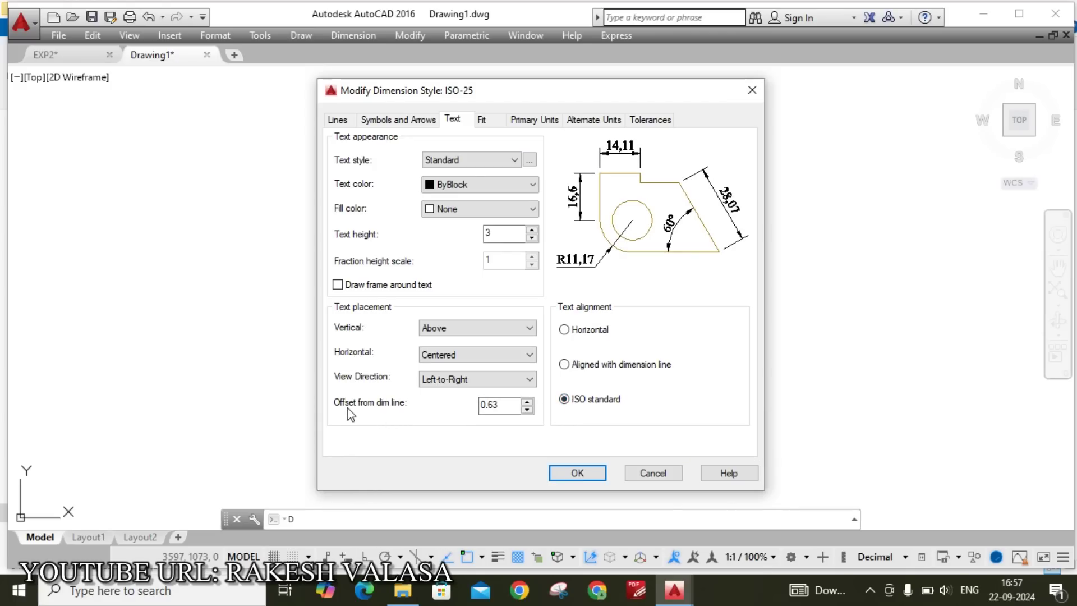
pyautogui.moveTo(507, 404); pyautogui.dragTo(473, 415)
# Set ISO-25 primary units to 0.0 precision with a period decimal separator
pyautogui.click(533, 120)
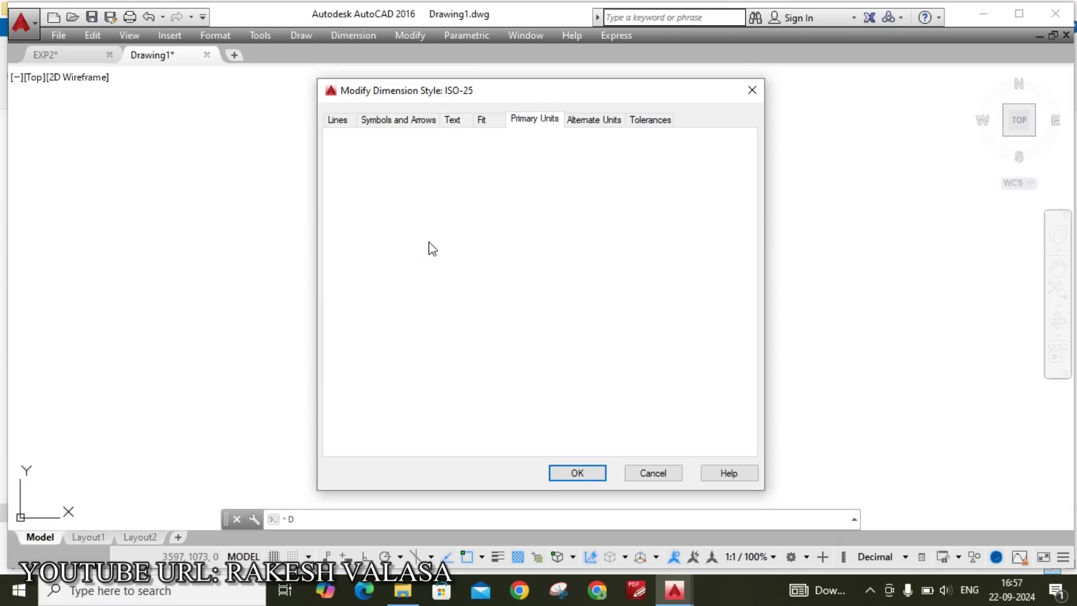
pyautogui.click(477, 176)
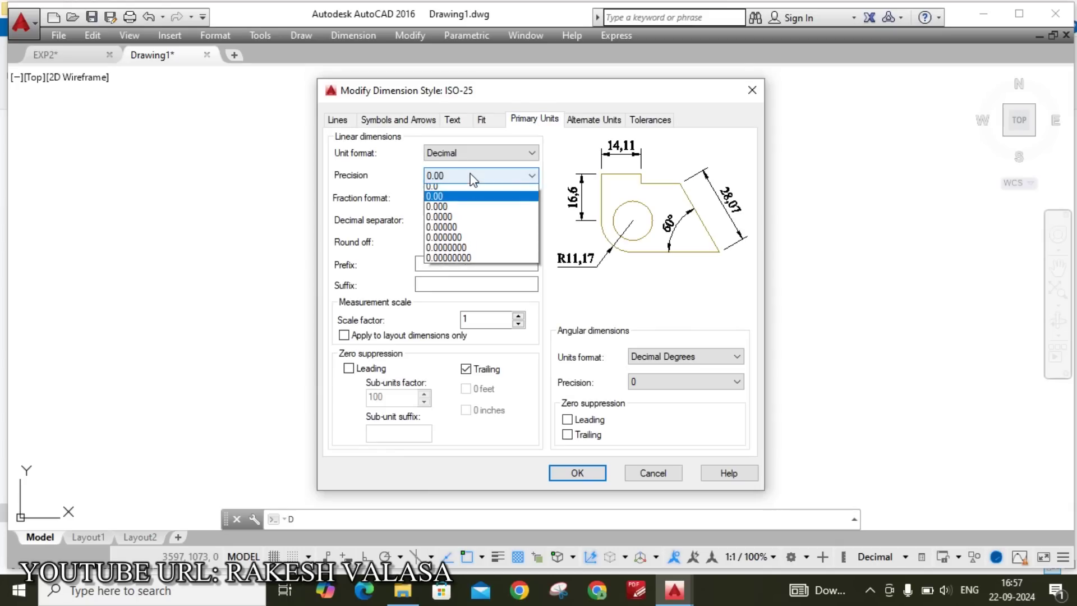
pyautogui.click(471, 201)
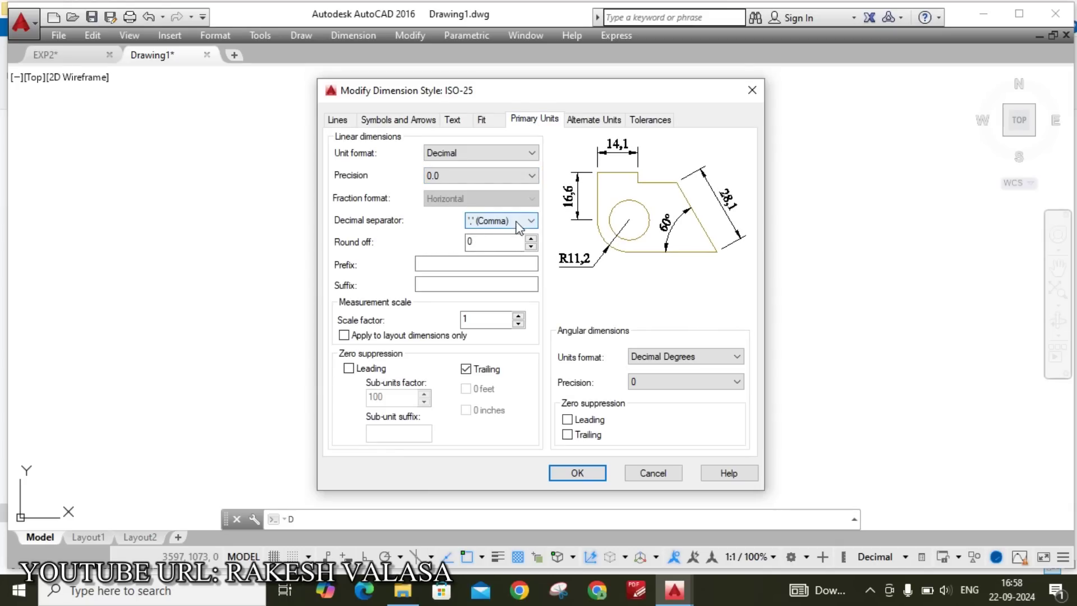
pyautogui.click(516, 221)
pyautogui.click(513, 235)
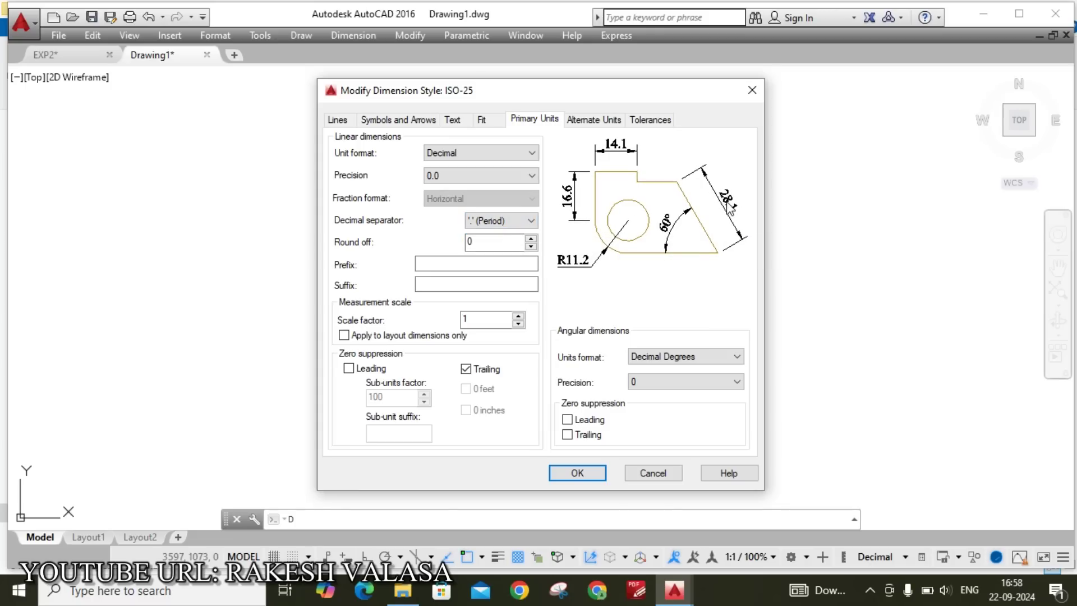
pyautogui.click(530, 221)
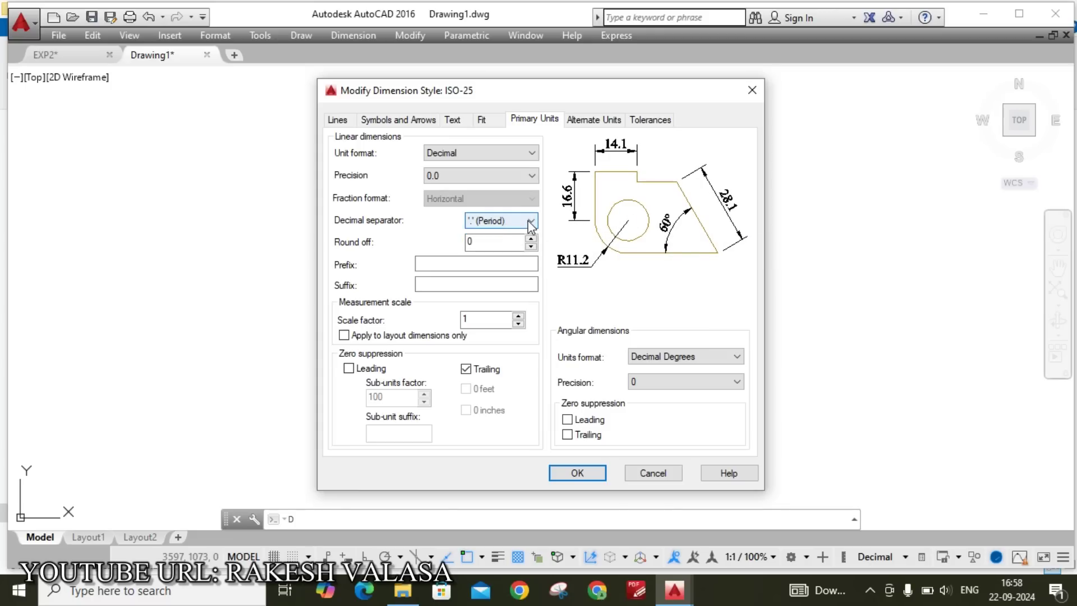
pyautogui.click(524, 245)
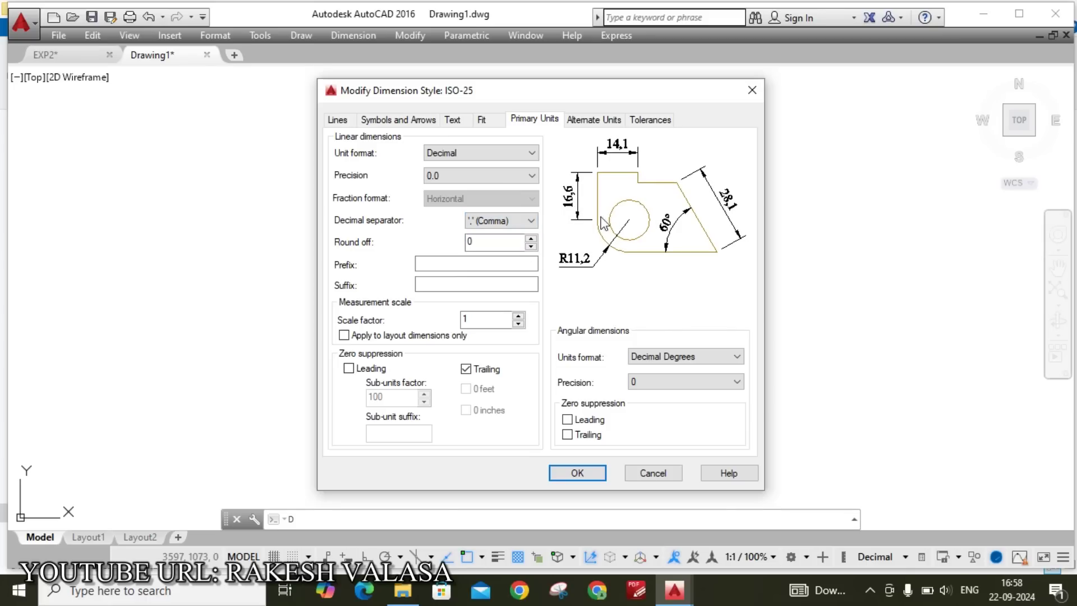
pyautogui.click(531, 221)
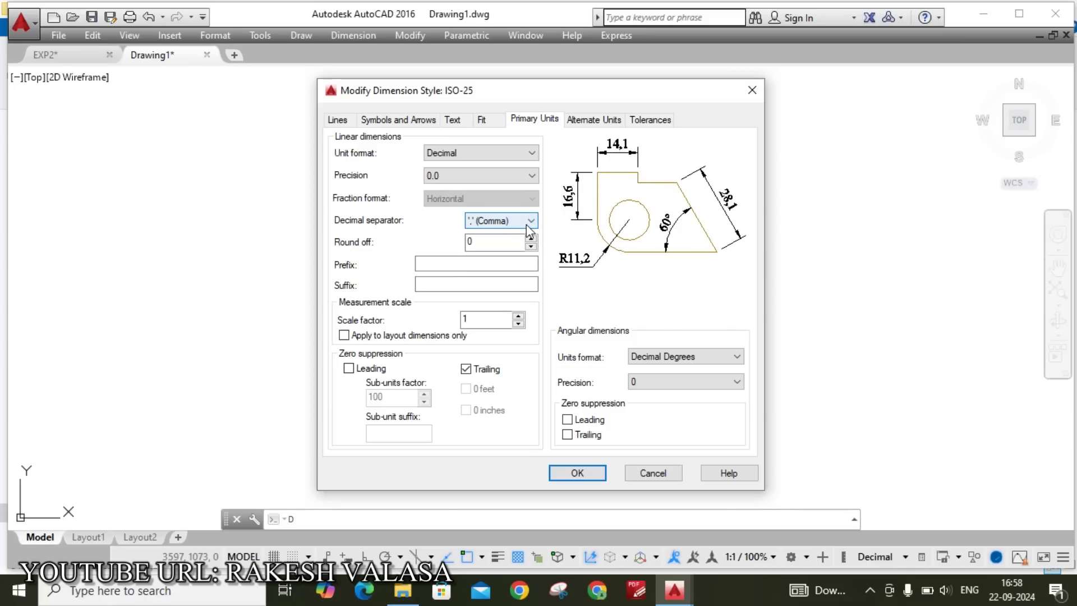
pyautogui.click(522, 234)
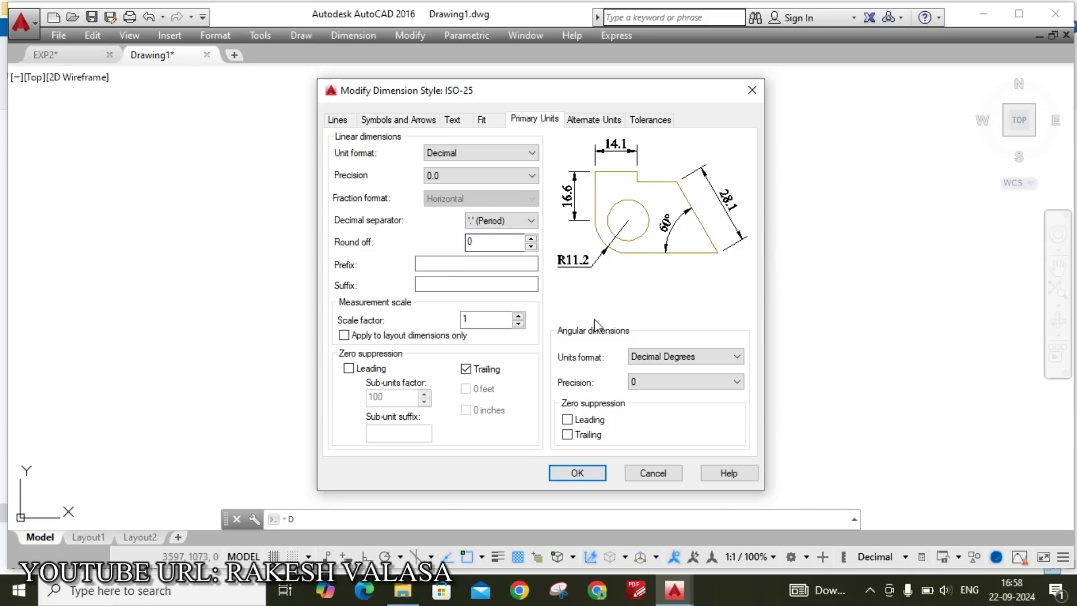
# Accept the changes, make ISO-25 the current dimension style, and close the manager
pyautogui.click(577, 473)
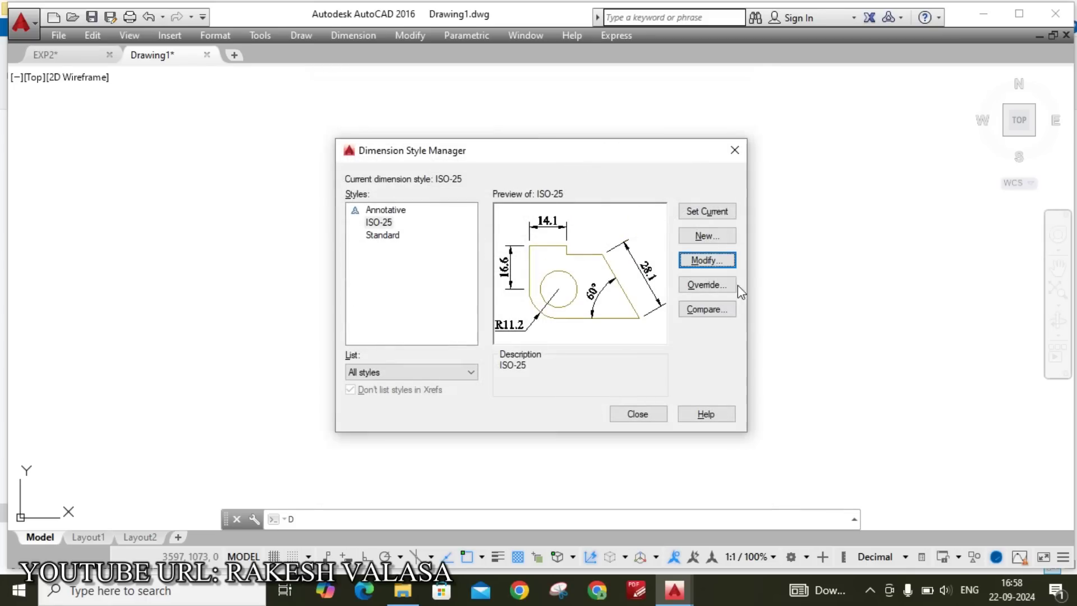
pyautogui.click(704, 212)
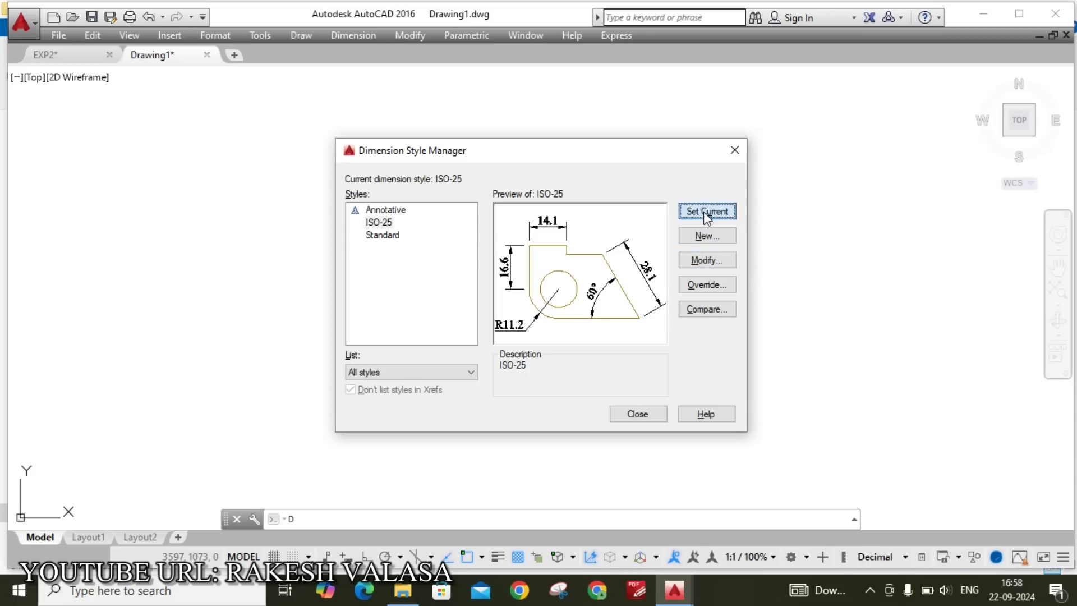
pyautogui.click(638, 415)
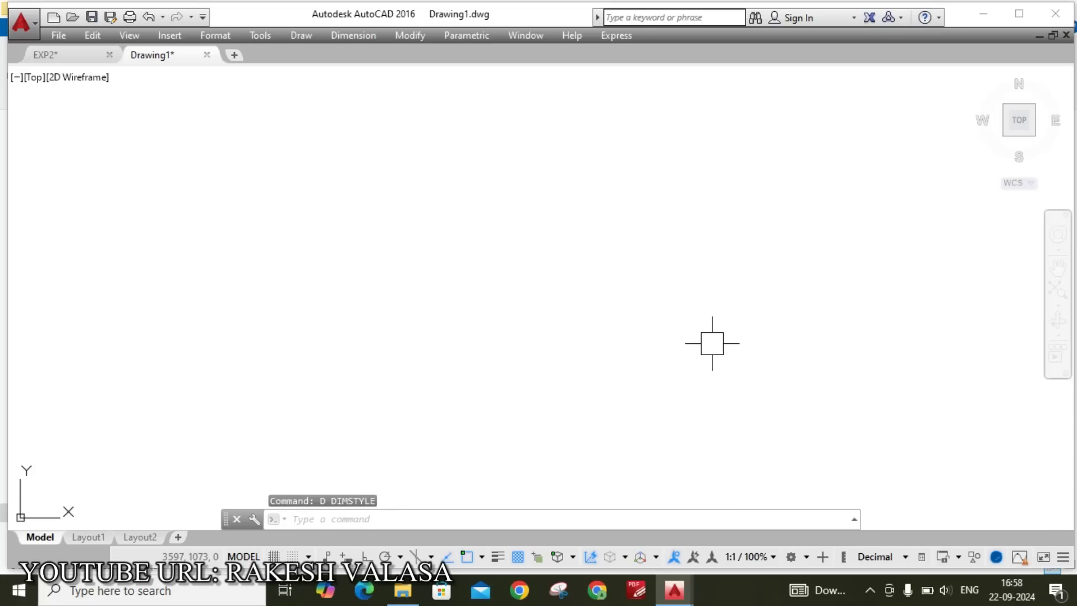
# Enable every object snap mode in Drafting Settings via OS
pyautogui.write('os')
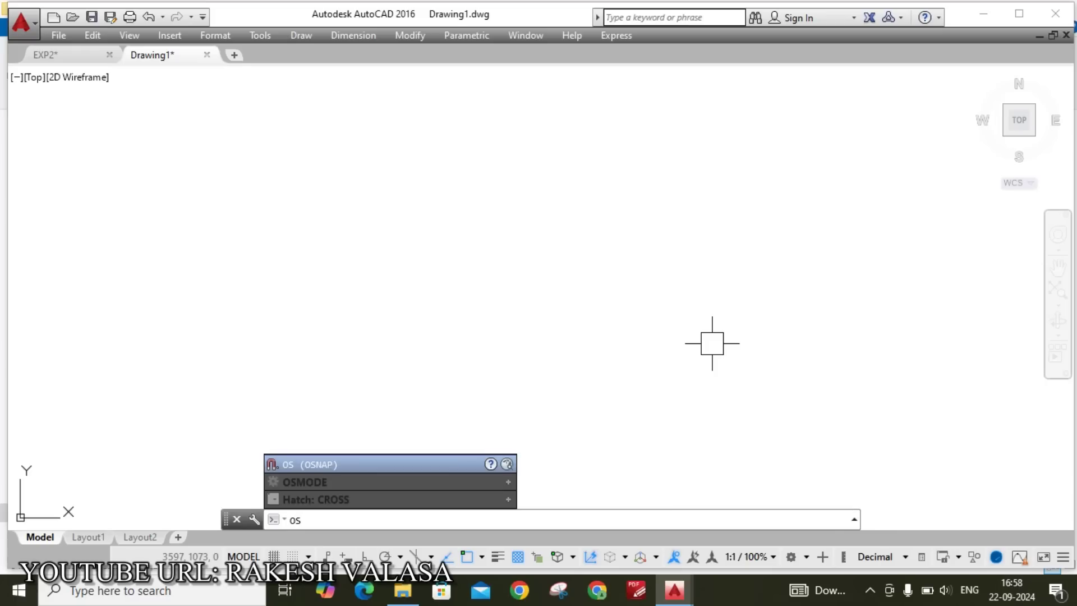
pyautogui.press('Return')
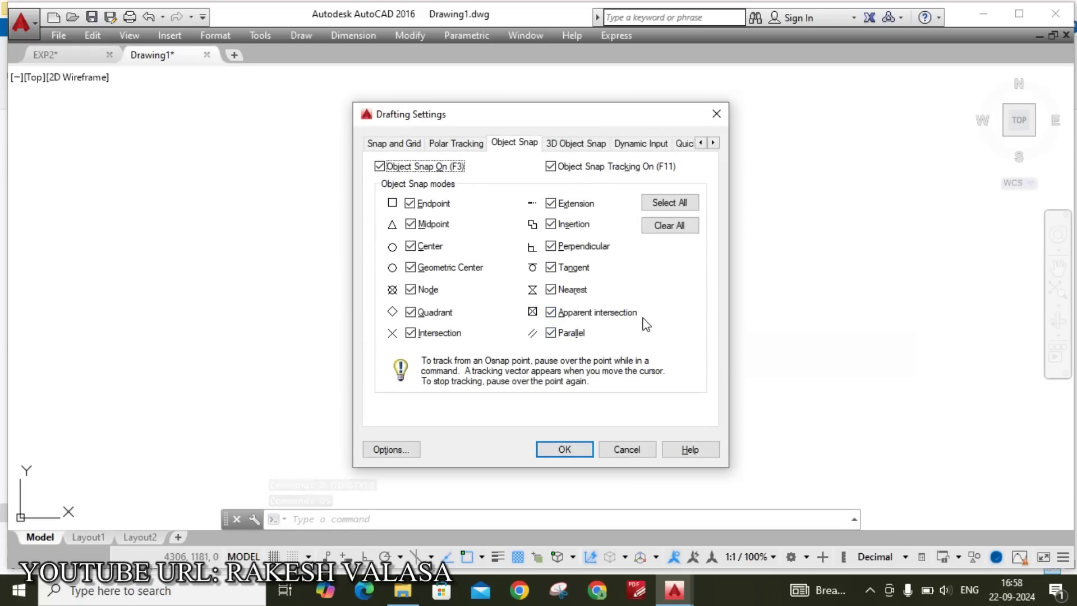
pyautogui.click(670, 203)
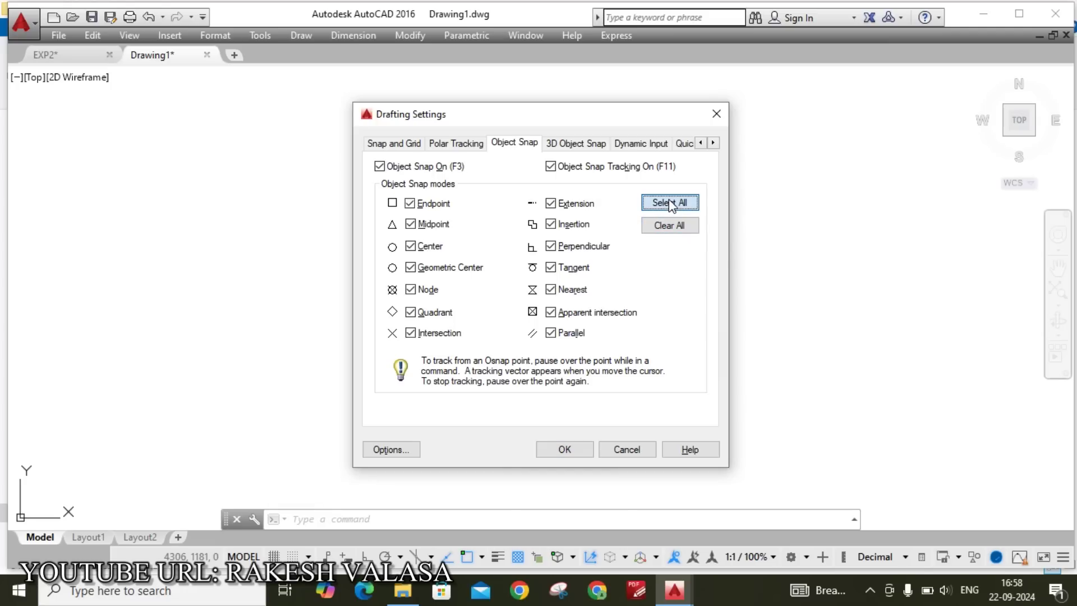
pyautogui.click(568, 450)
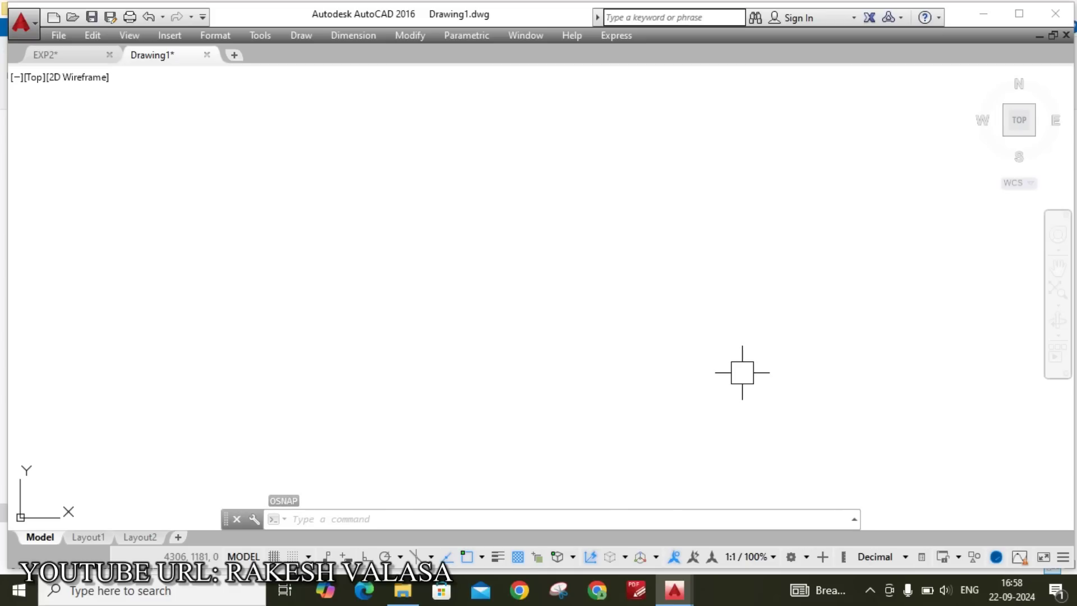
# Set the upper drawing limit to 297,210 with LIMMAX
pyautogui.write('L')
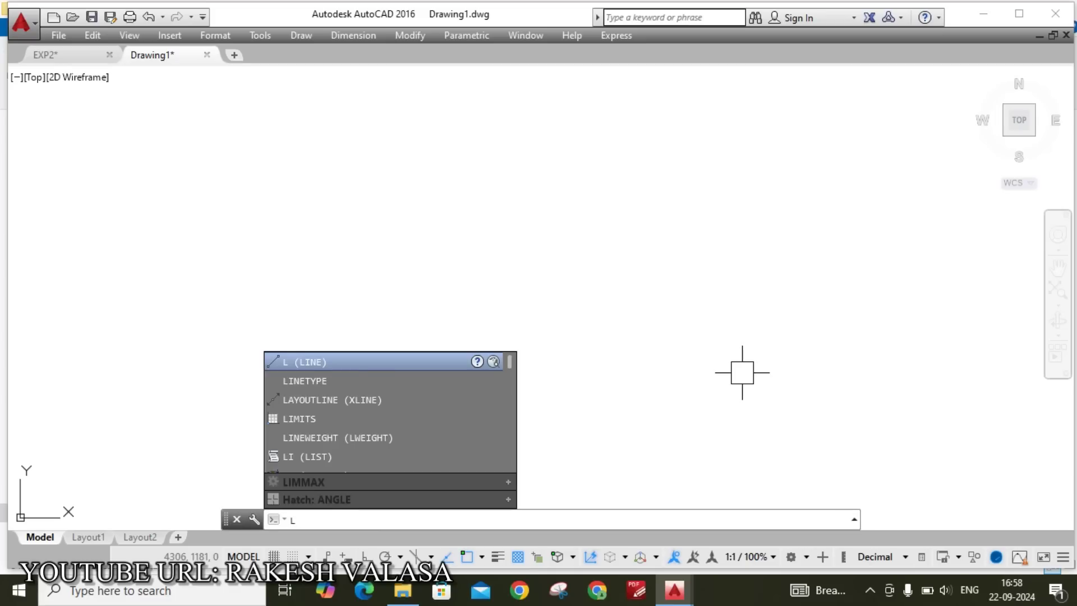
pyautogui.write('IMMAX')
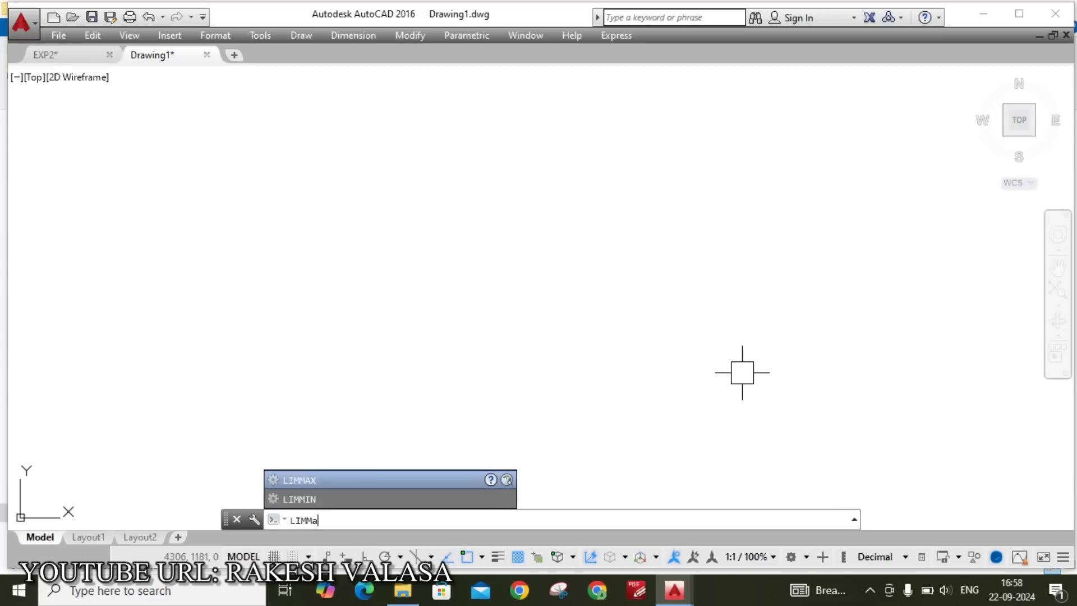
pyautogui.press('Return')
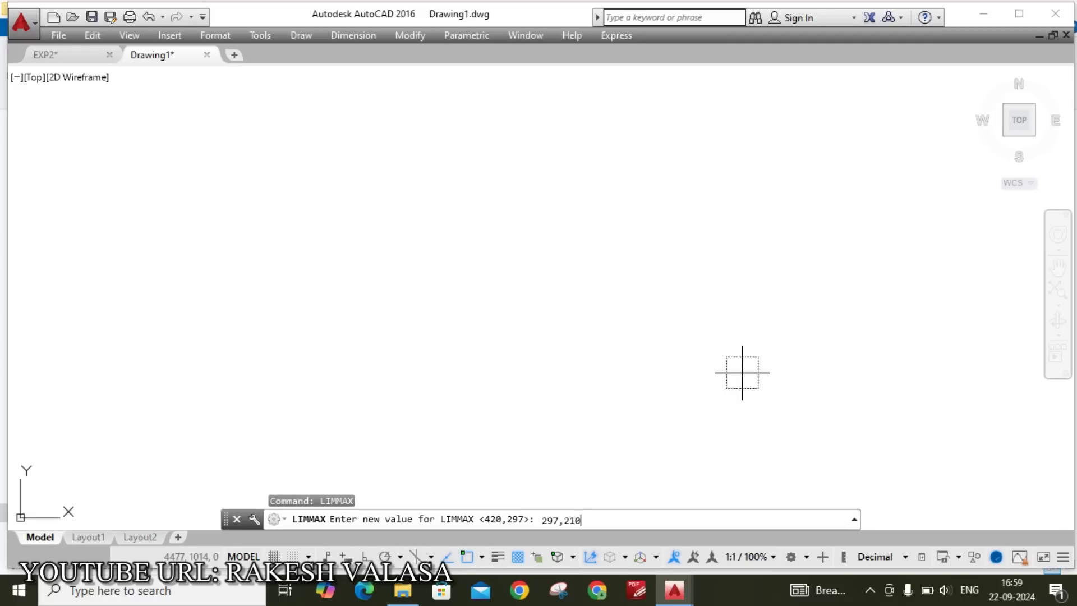
pyautogui.press('Return')
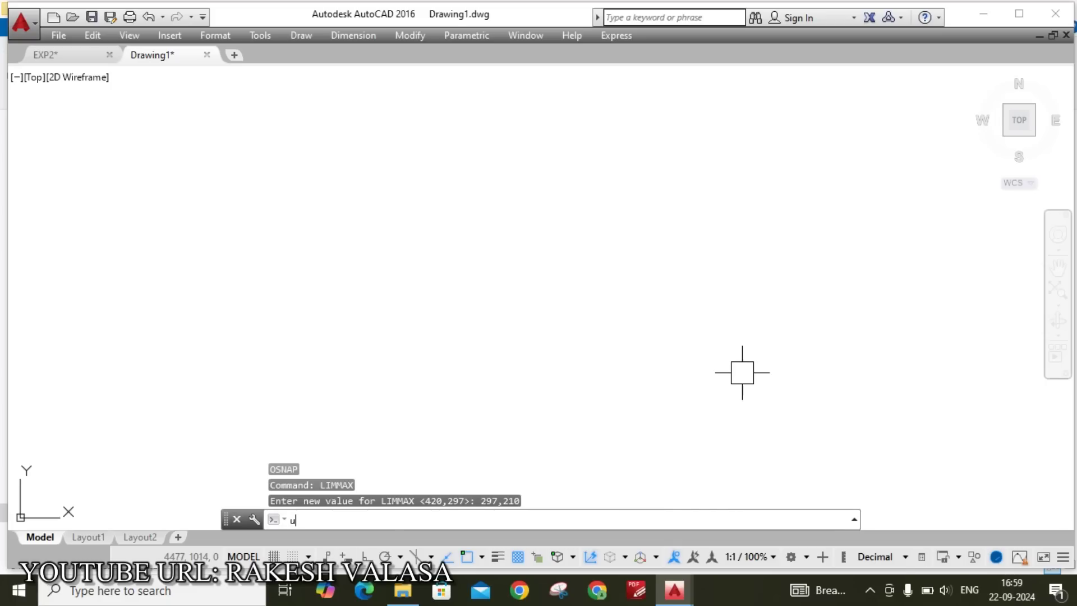
# Set the UCS icon to Noorigin
pyautogui.write('ucsicon')
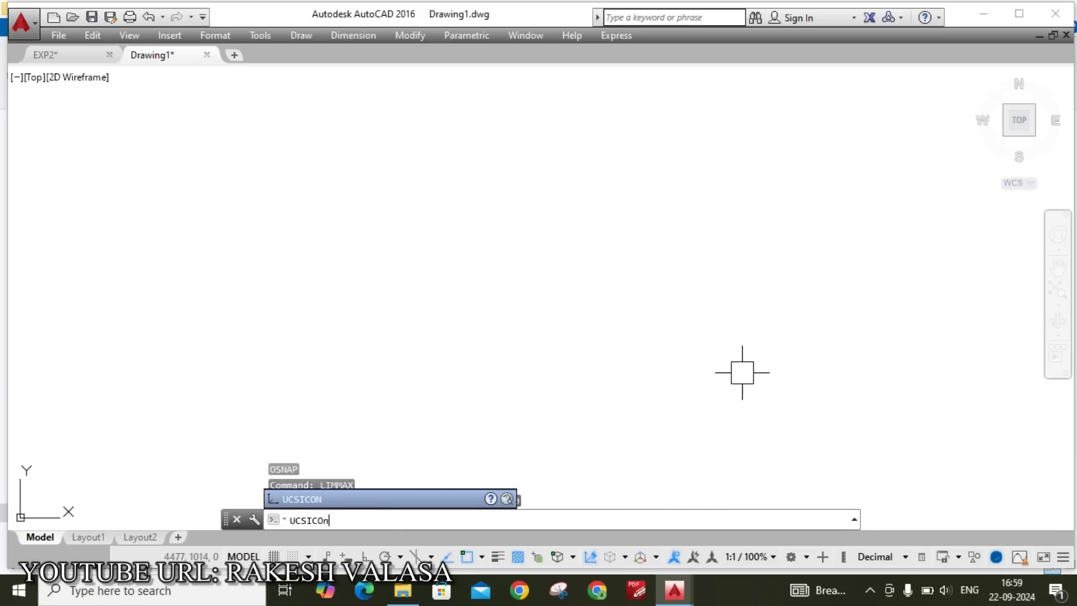
pyautogui.press('Return')
pyautogui.write('n')
pyautogui.press('Return')
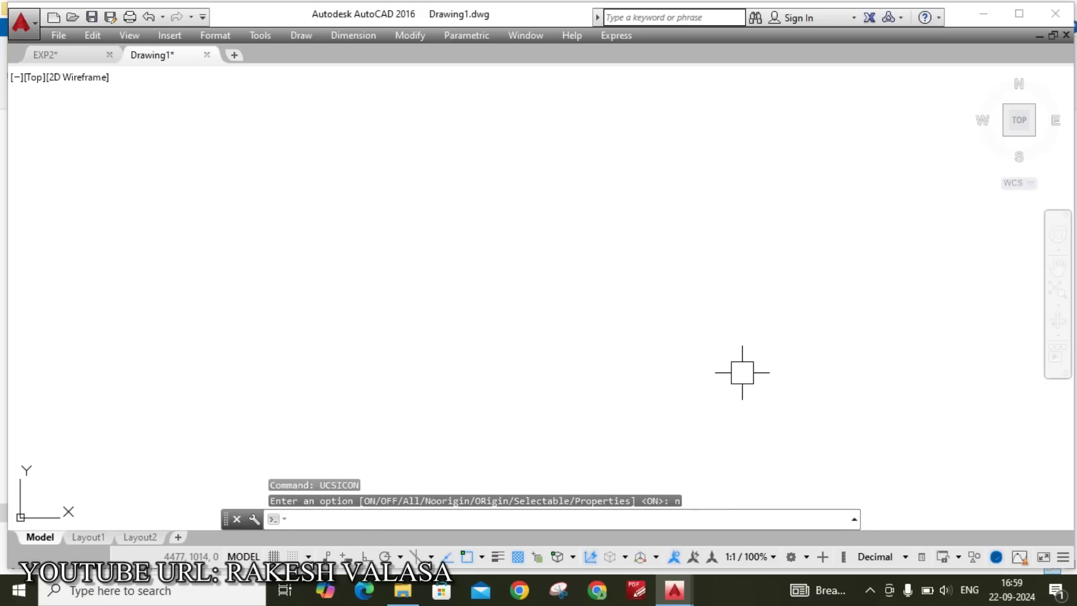
# Zoom All to fit the view to the drawing limits
pyautogui.write('z')
pyautogui.press('Return')
pyautogui.write('a')
pyautogui.press('Return')
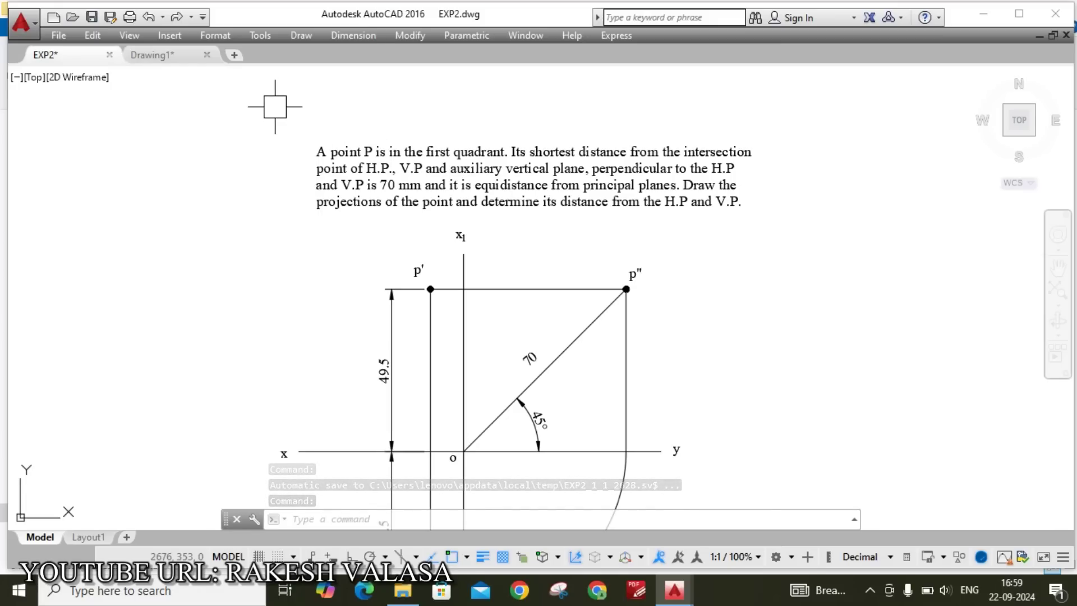
# Copy the point P problem text from EXP2 and paste it near the top of Drawing1
pyautogui.click(278, 118)
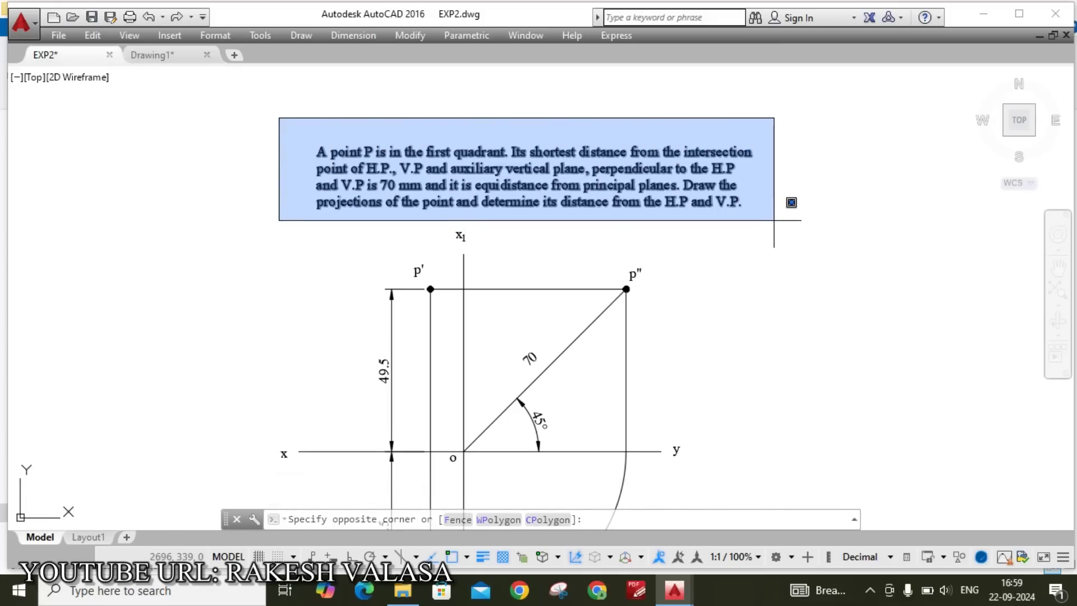
pyautogui.click(791, 202)
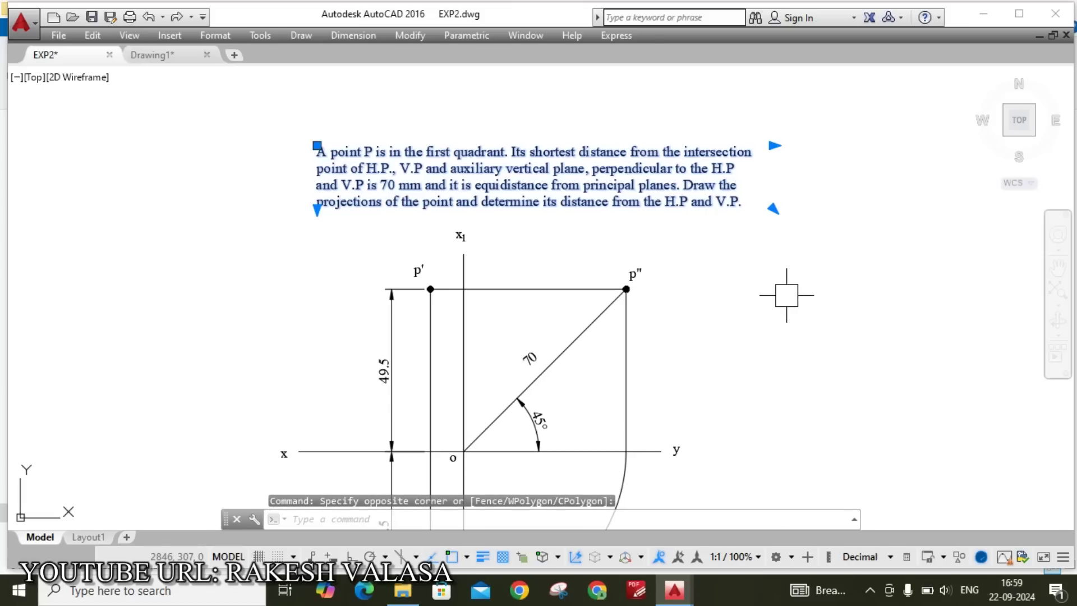
pyautogui.hotkey('ctrl', 'c')
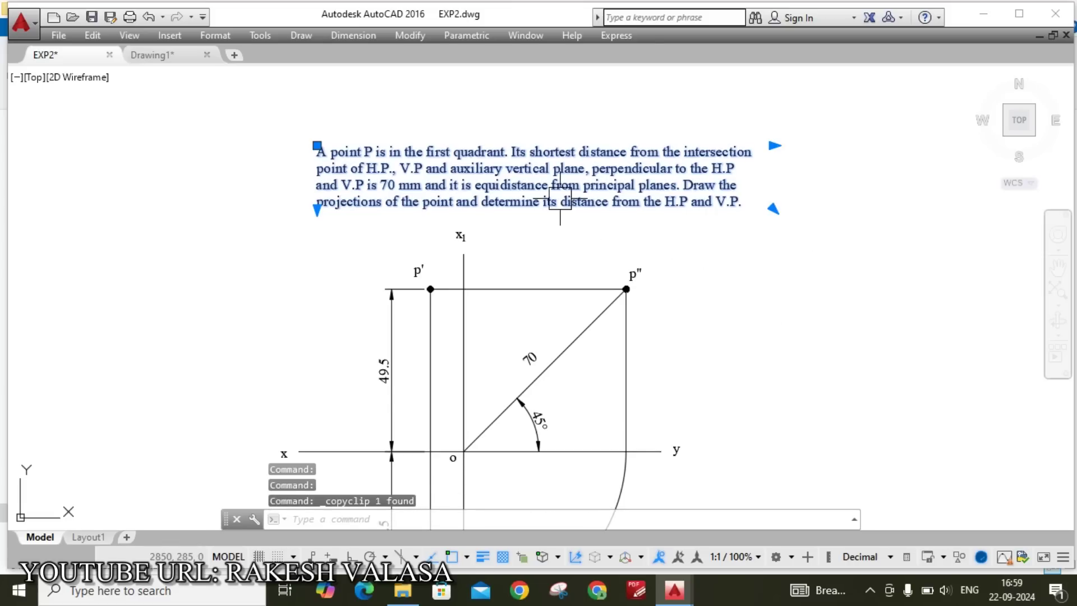
pyautogui.click(160, 58)
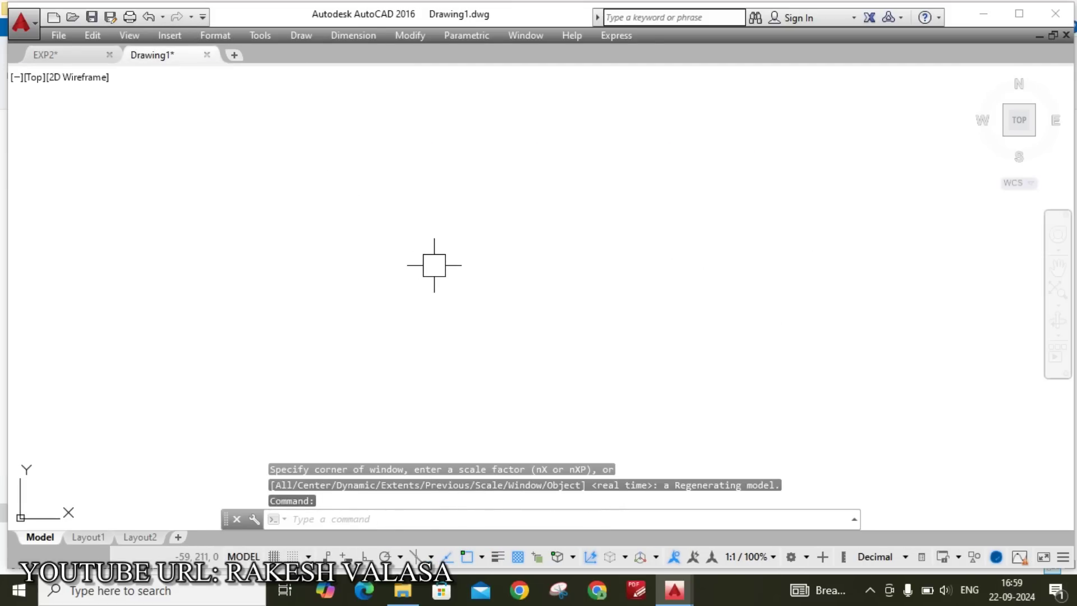
pyautogui.hotkey('ctrl', 'v')
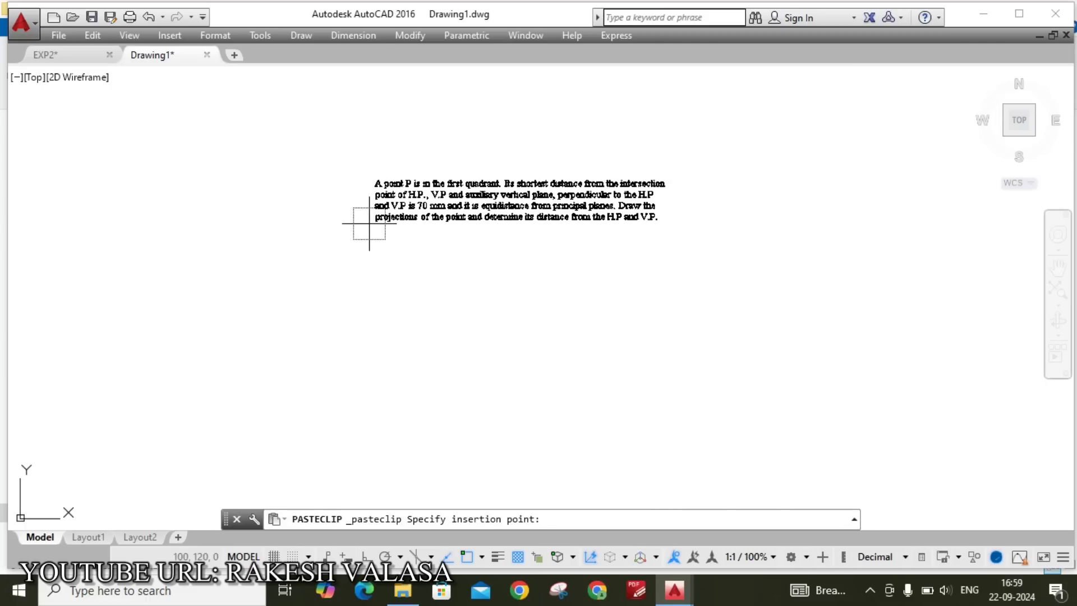
pyautogui.click(420, 205)
pyautogui.press('Escape')
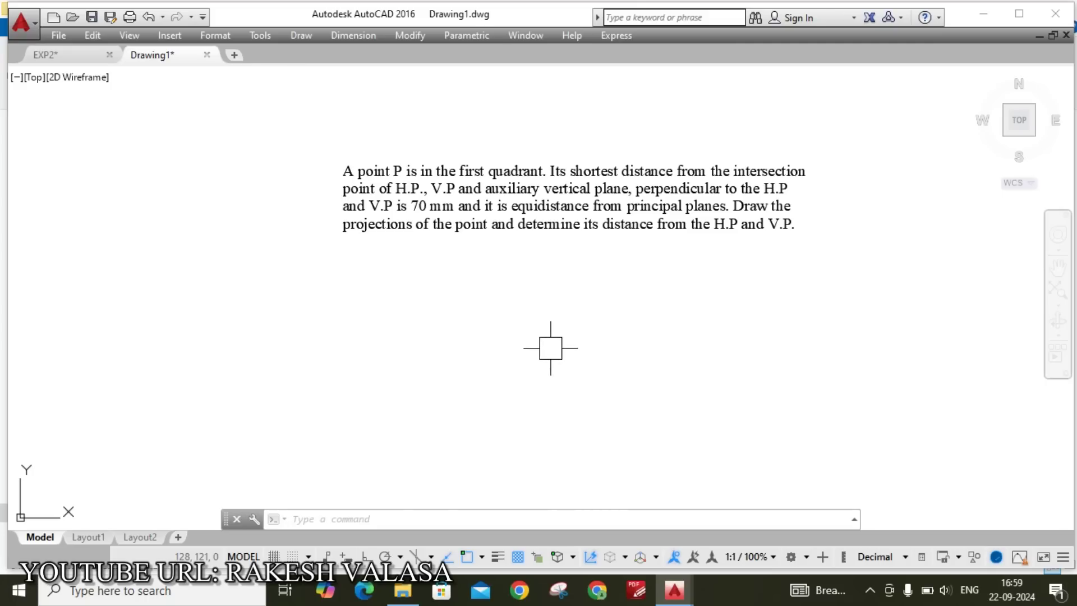
pyautogui.moveTo(548, 346); pyautogui.dragTo(536, 303, button='middle')
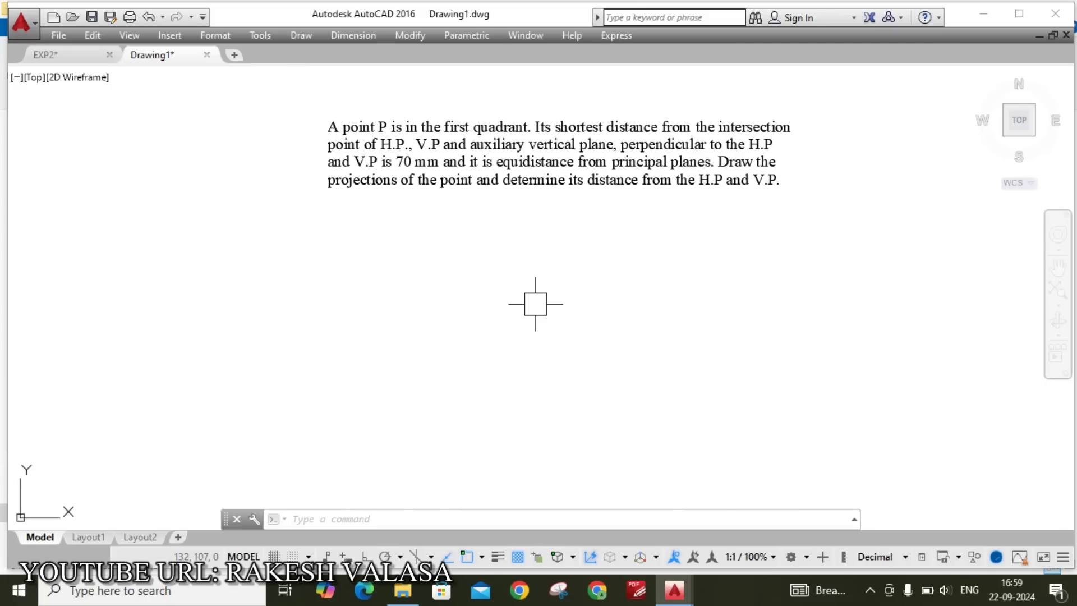
# Draw a 120-long horizontal line with Ortho on
pyautogui.write('L')
pyautogui.press('Return')
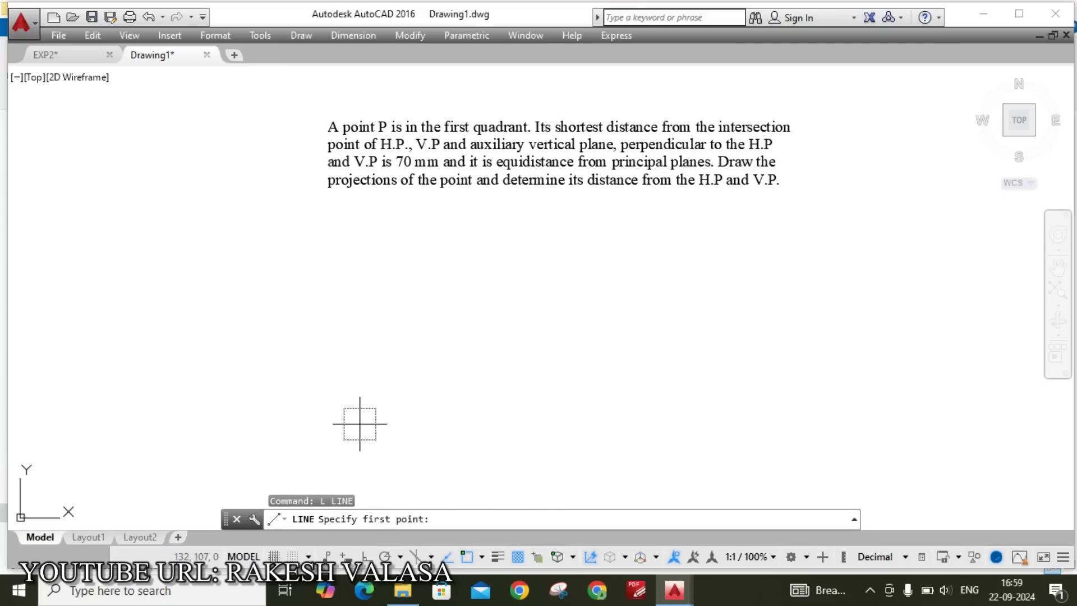
pyautogui.click(360, 424)
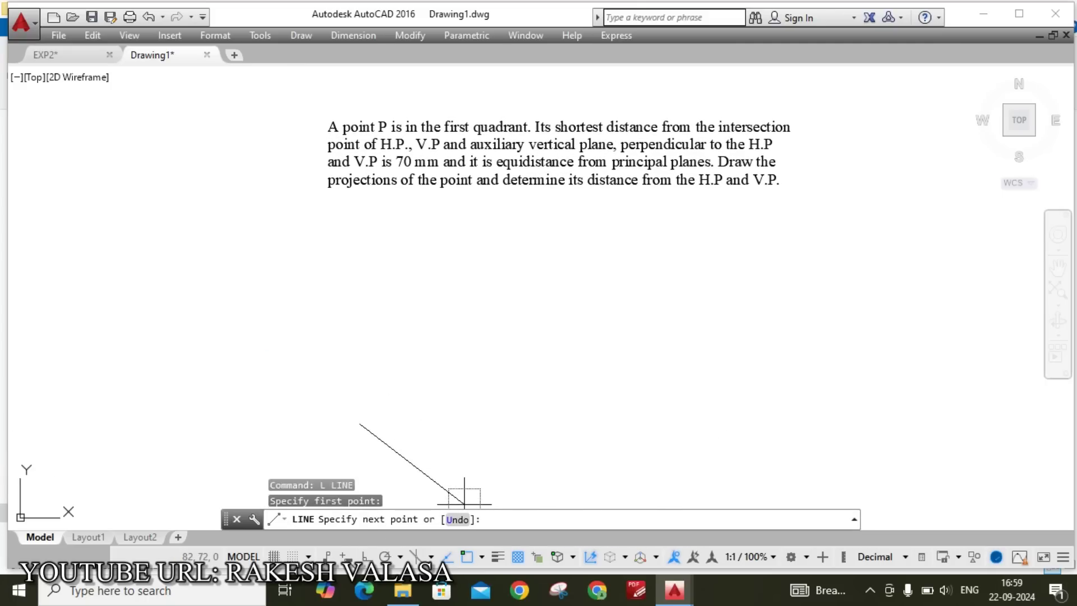
pyautogui.press('F8')
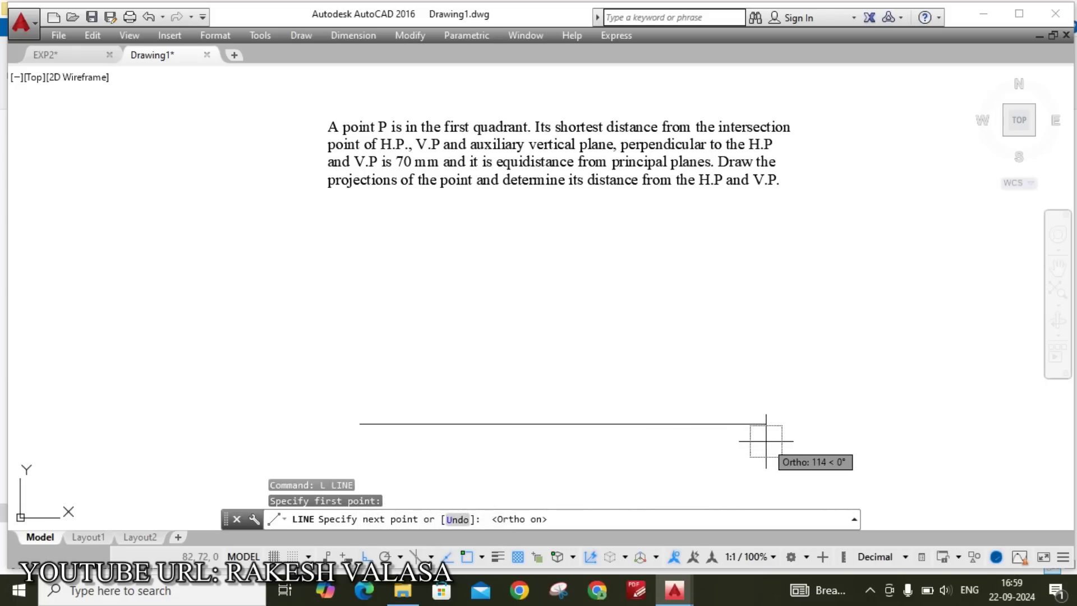
pyautogui.write('120')
pyautogui.press('Return')
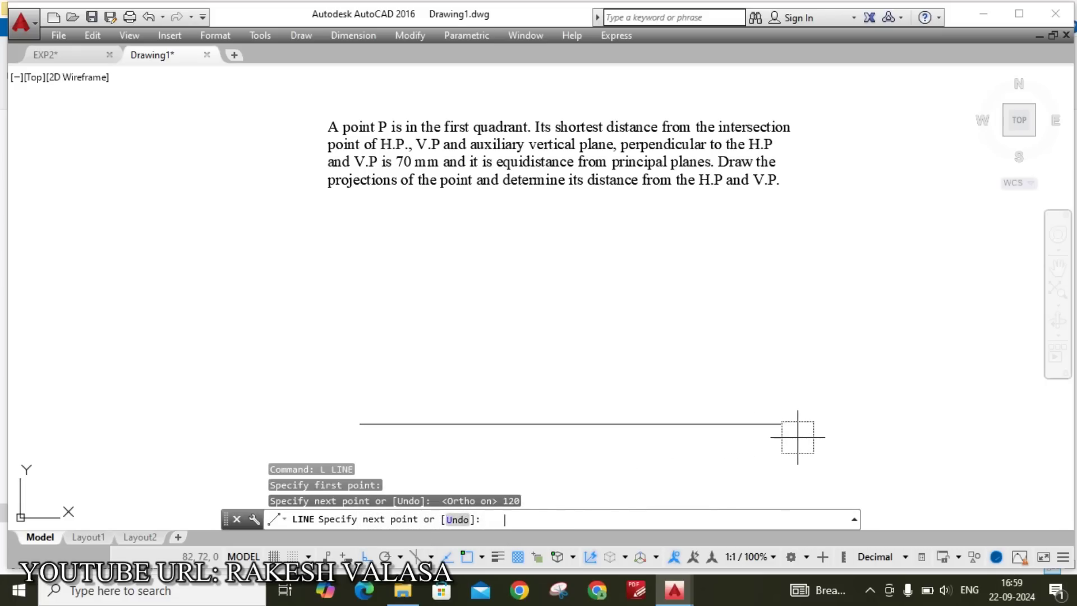
pyautogui.press('Escape')
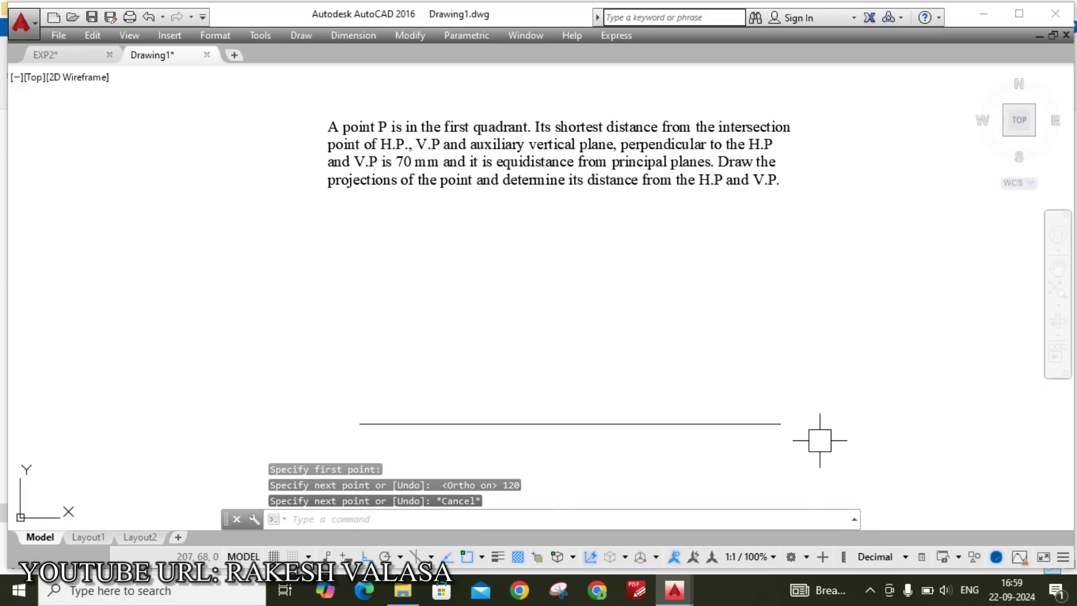
# Draw a vertical line 60 upward from the horizontal line's midpoint
pyautogui.write('L')
pyautogui.press('Return')
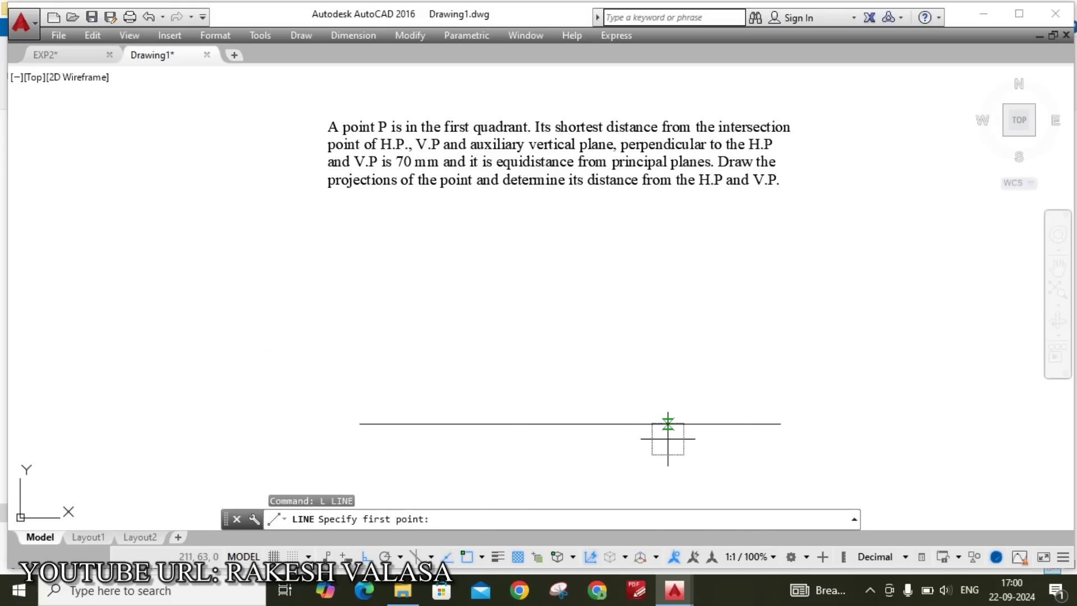
pyautogui.click(568, 424)
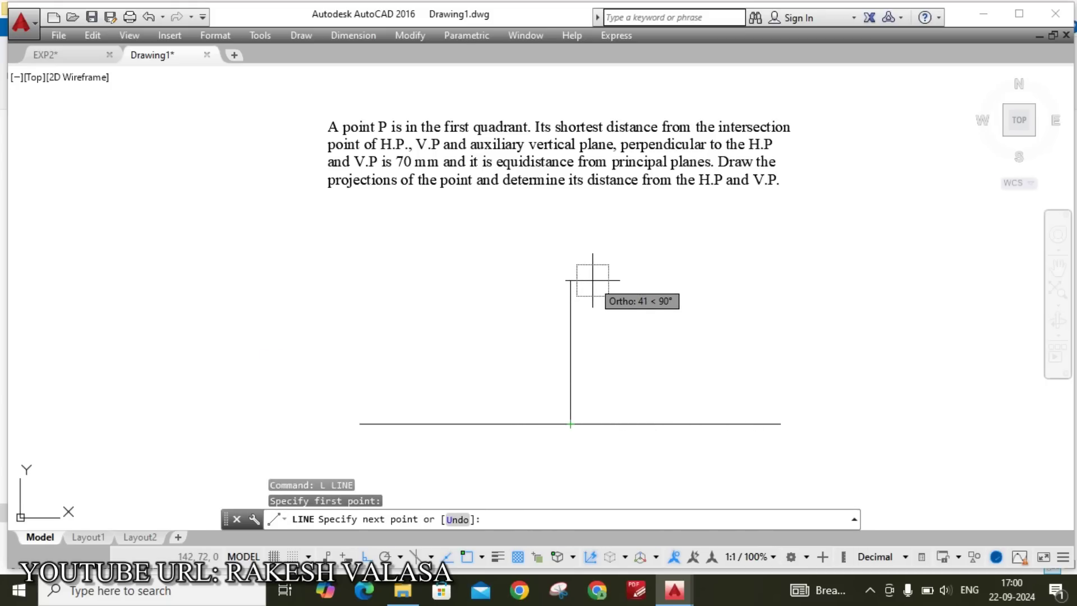
pyautogui.write('60')
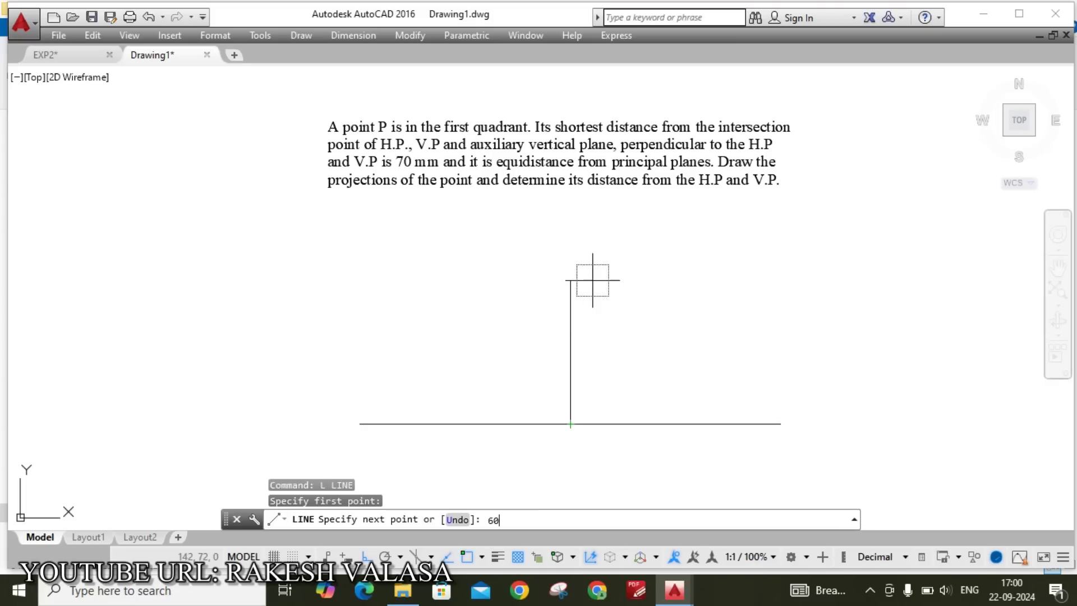
pyautogui.press('Return')
pyautogui.press('Escape')
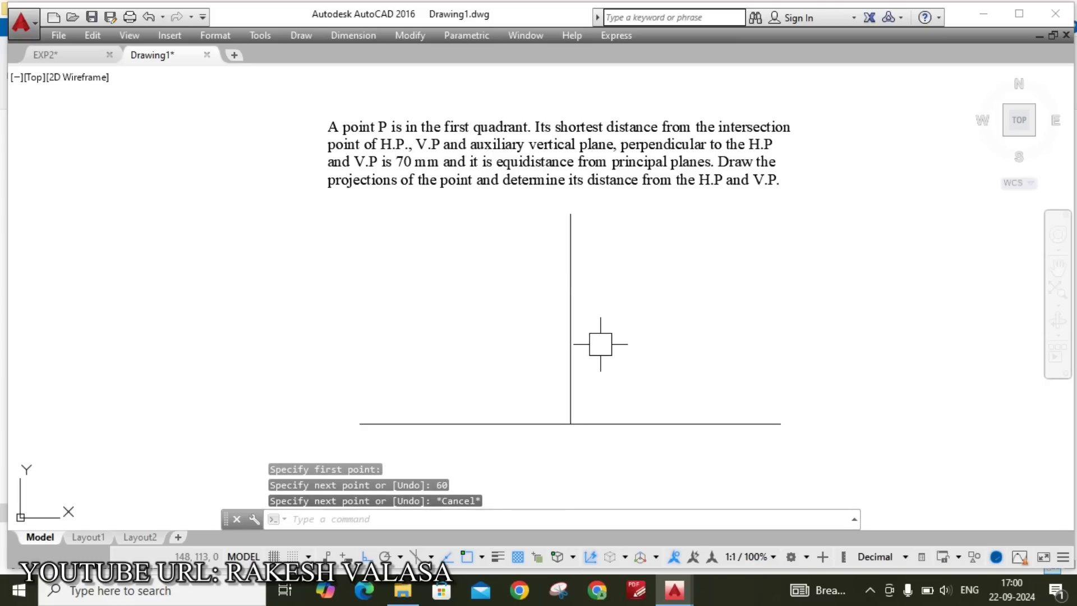
# Draw a vertical line 60 downward from the intersection
pyautogui.write('l')
pyautogui.press('Return')
pyautogui.moveTo(670, 368); pyautogui.dragTo(677, 233, button='middle')
pyautogui.click(578, 290)
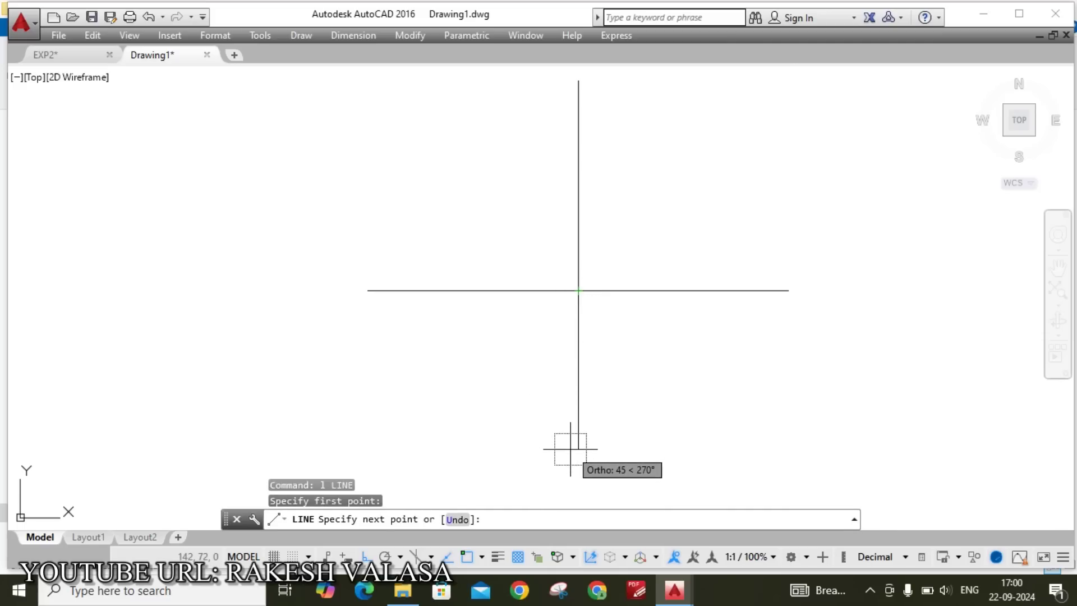
pyautogui.write('60')
pyautogui.press('Return')
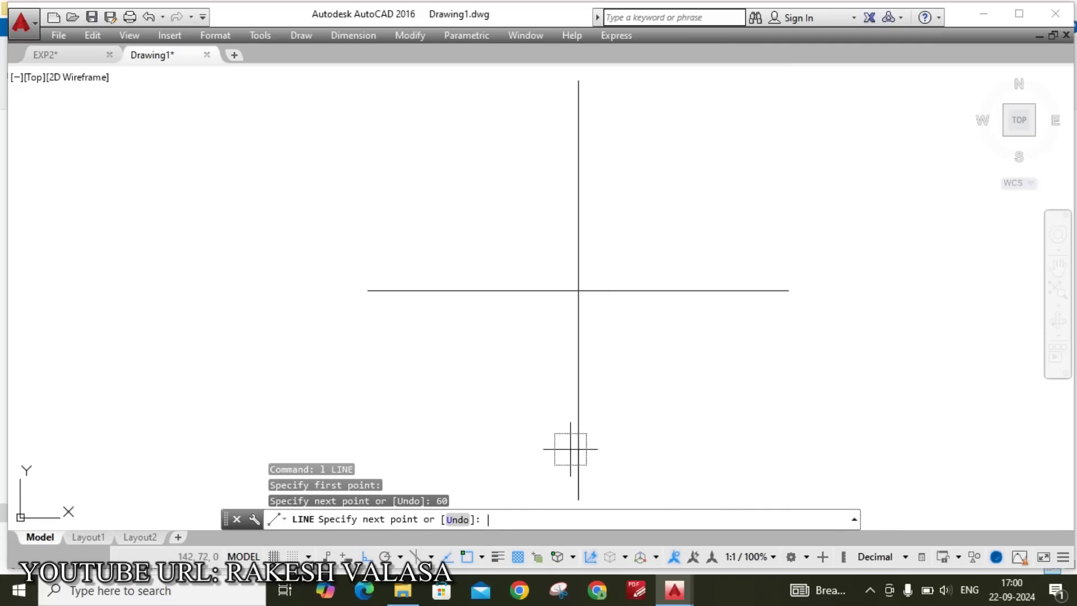
pyautogui.press('Escape')
pyautogui.moveTo(693, 250); pyautogui.dragTo(668, 339, button='middle')
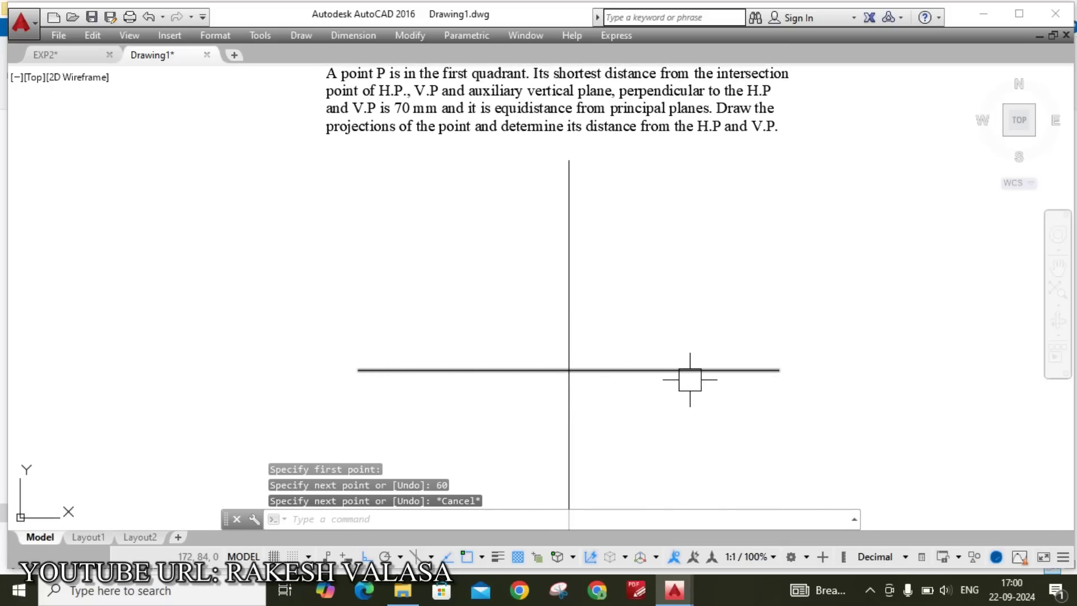
# Label the horizontal line's left end x and right end y with MTEXT
pyautogui.write('t')
pyautogui.press('Return')
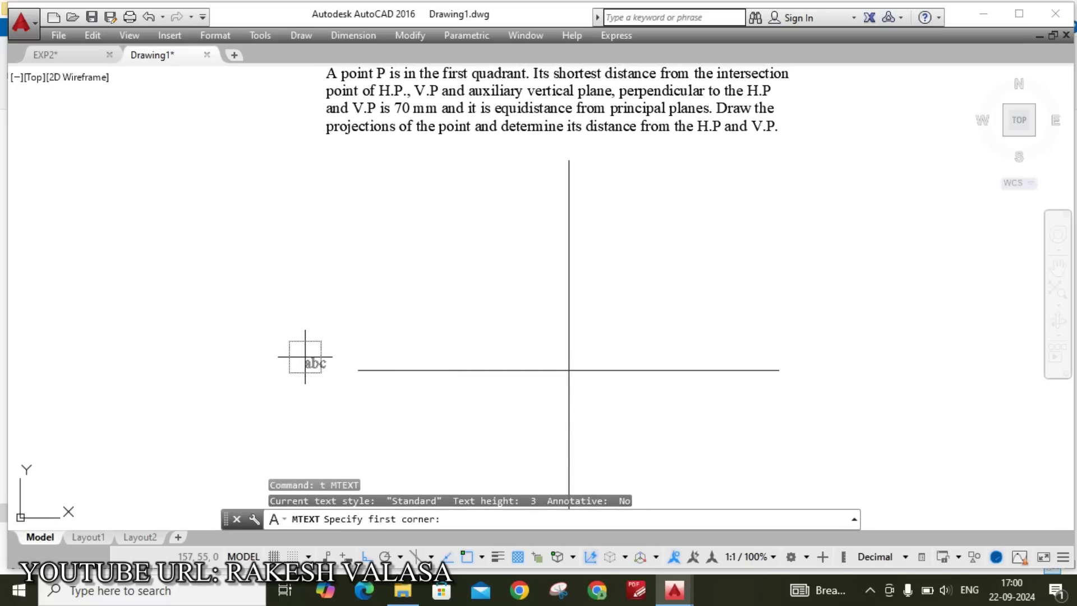
pyautogui.click(307, 357)
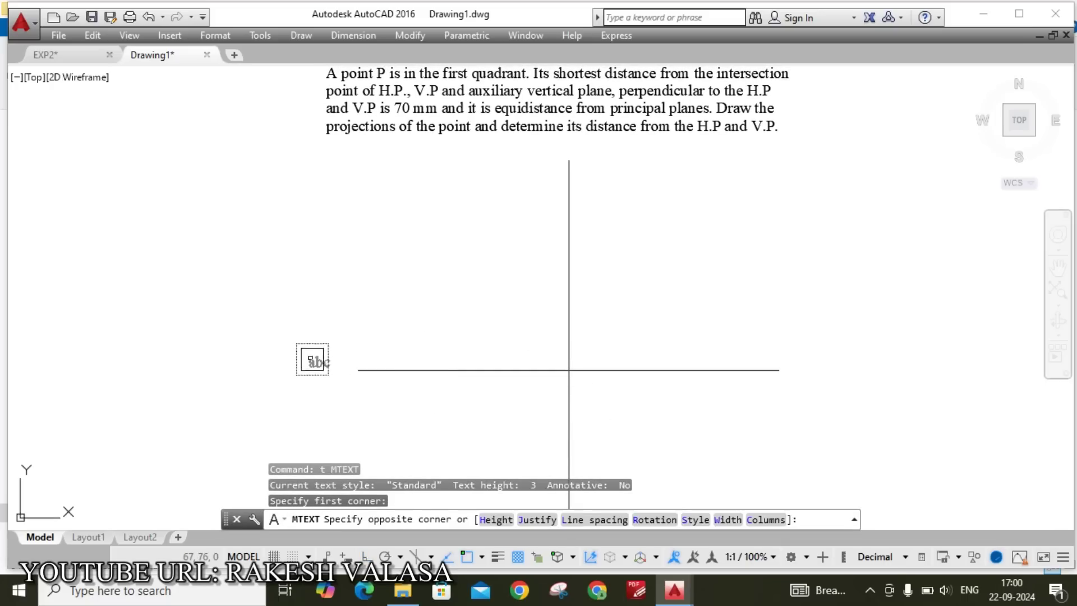
pyautogui.click(351, 400)
pyautogui.write('x')
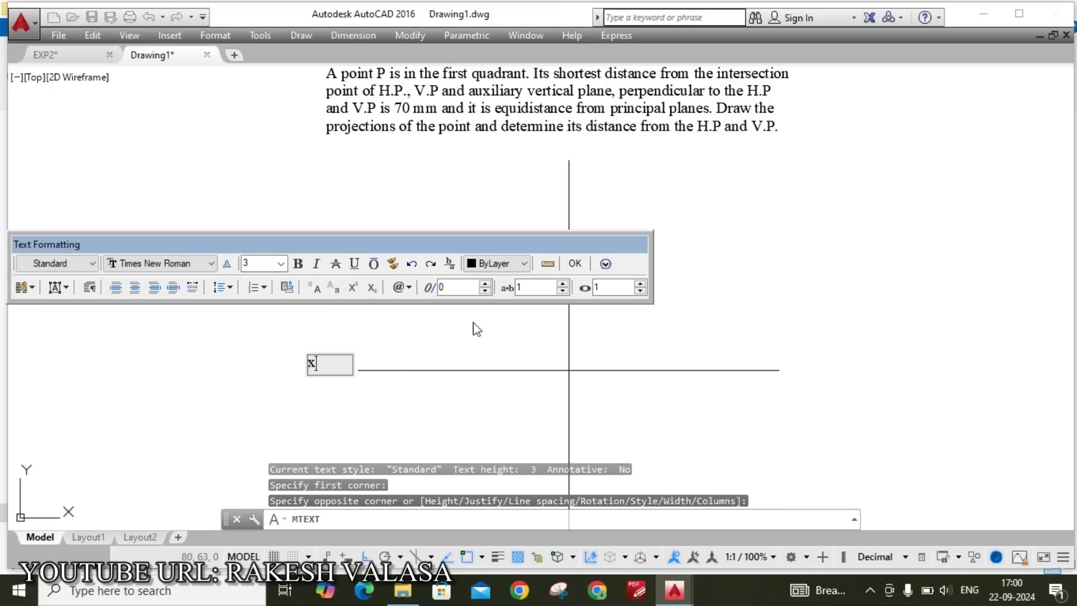
pyautogui.click(575, 263)
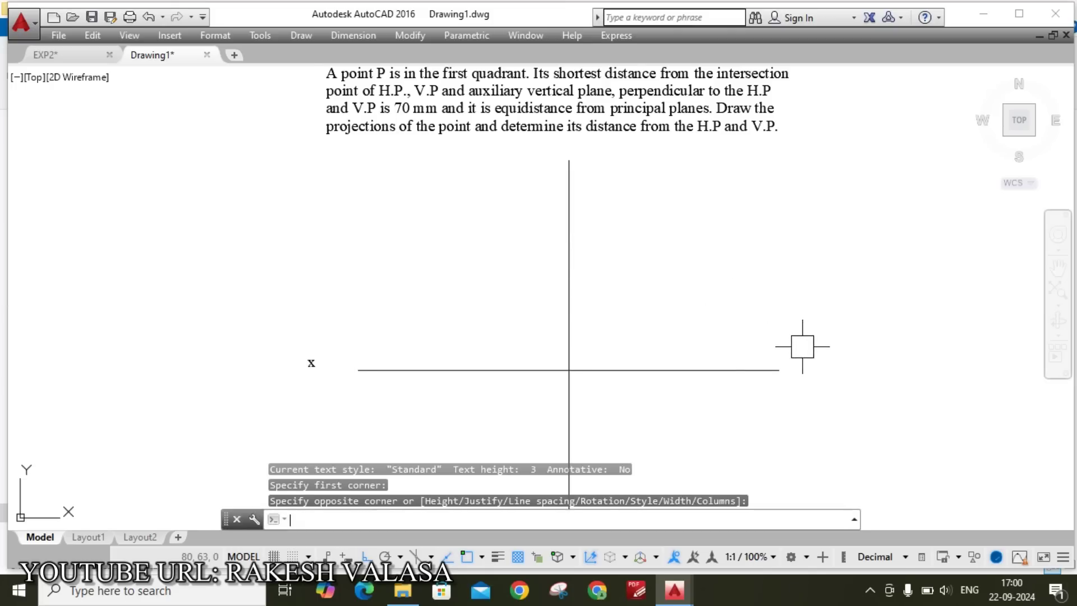
pyautogui.press('Return')
pyautogui.click(801, 346)
pyautogui.click(848, 401)
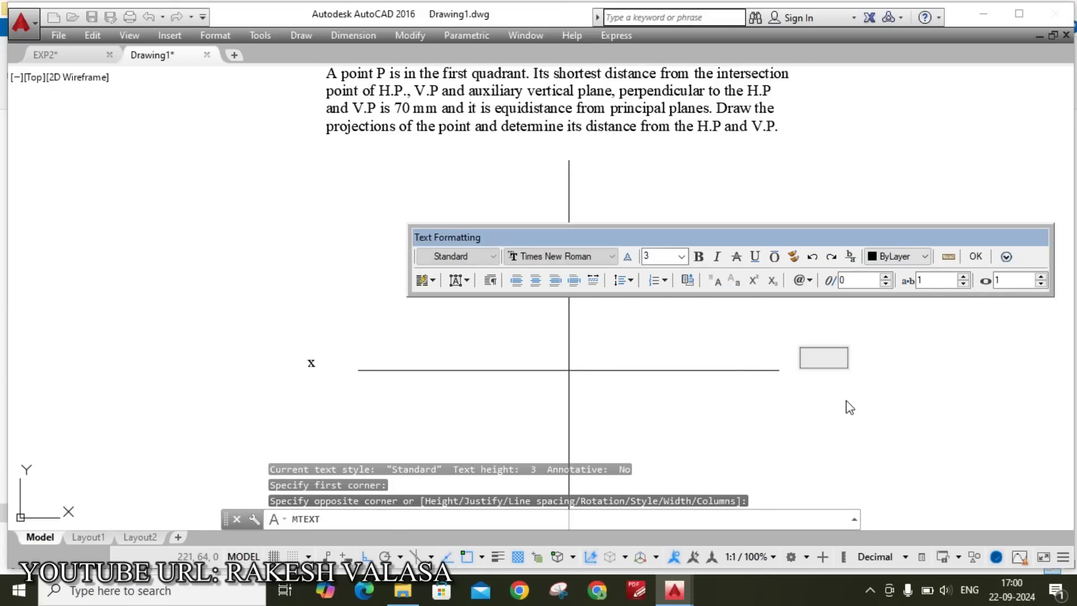
pyautogui.write('y')
pyautogui.click(975, 256)
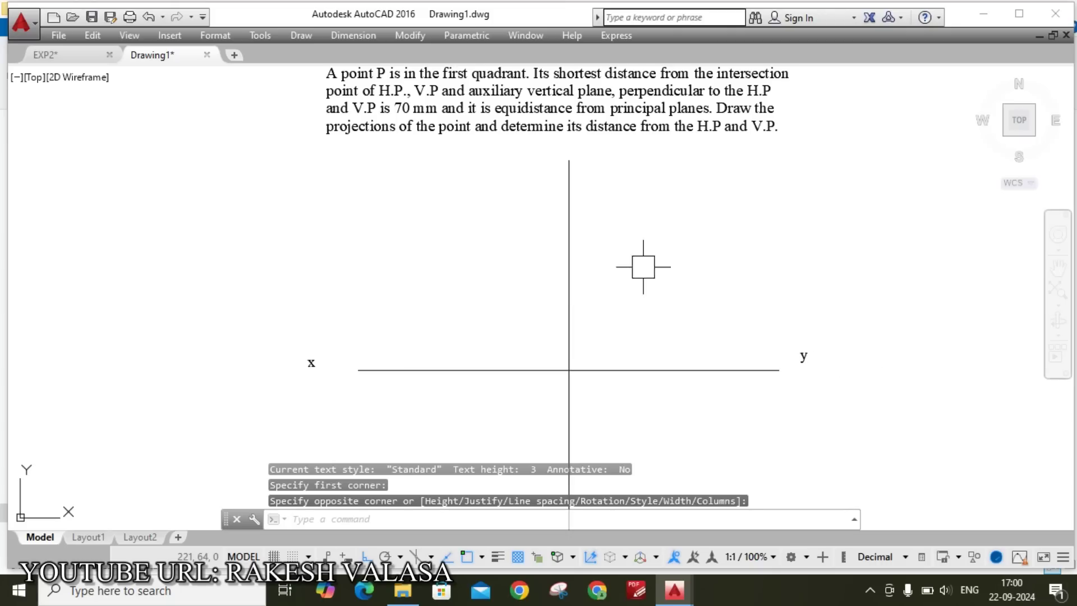
# Label the vertical line's top x₁, with the 1 subscripted
pyautogui.moveTo(602, 133); pyautogui.dragTo(607, 228, button='middle')
pyautogui.scroll(2, 606, 228)
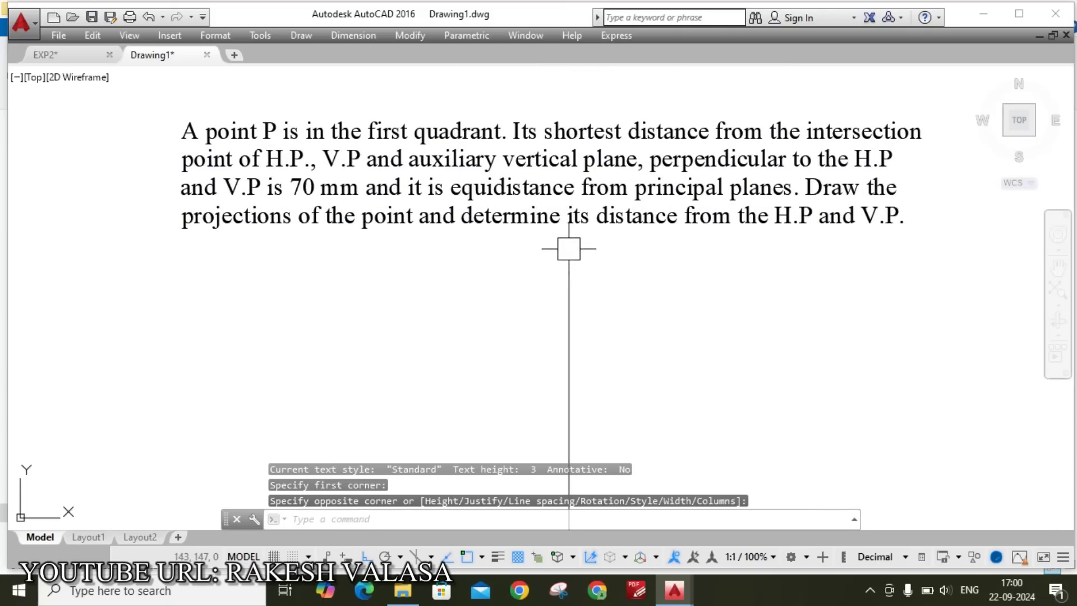
pyautogui.write('t')
pyautogui.press('Return')
pyautogui.click(594, 244)
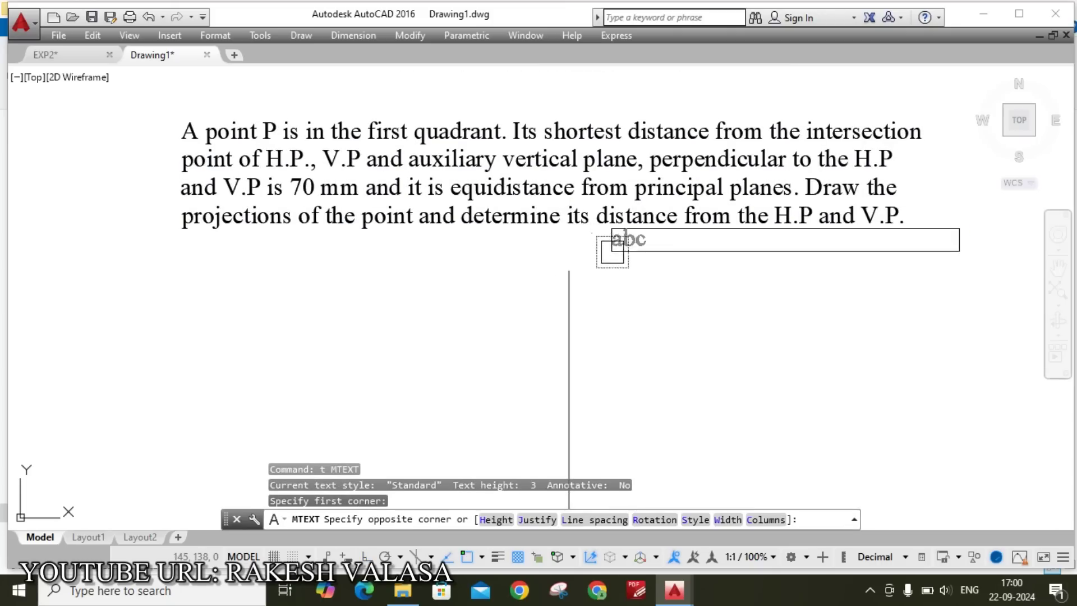
pyautogui.press('Escape')
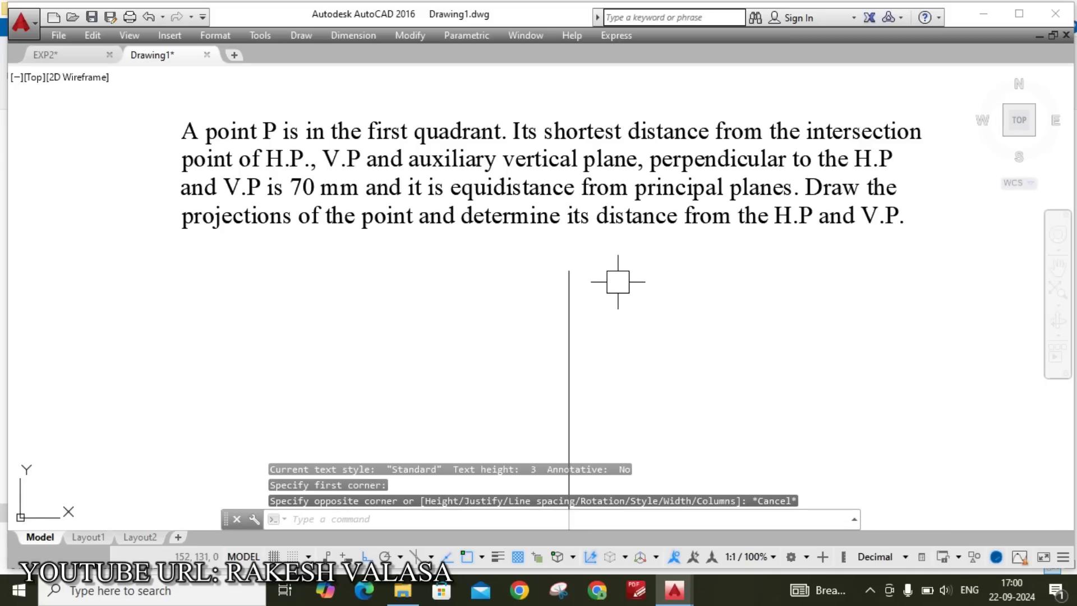
pyautogui.write('t')
pyautogui.press('Return')
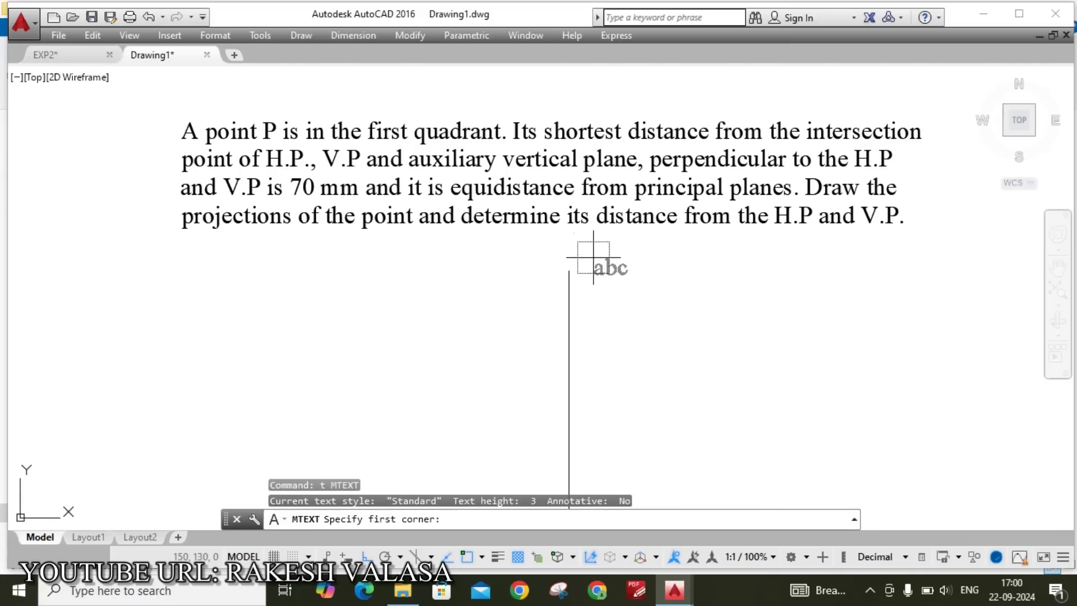
pyautogui.scroll(4, 572, 243)
pyautogui.click(576, 250)
pyautogui.click(676, 322)
pyautogui.write('X')
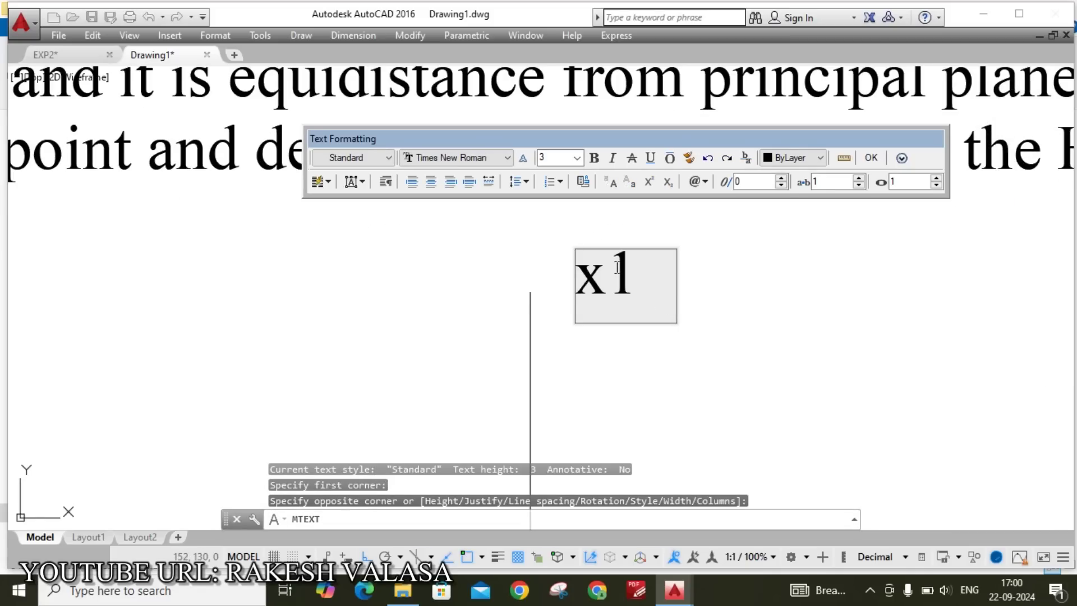
pyautogui.write('1')
pyautogui.moveTo(617, 267); pyautogui.dragTo(640, 269)
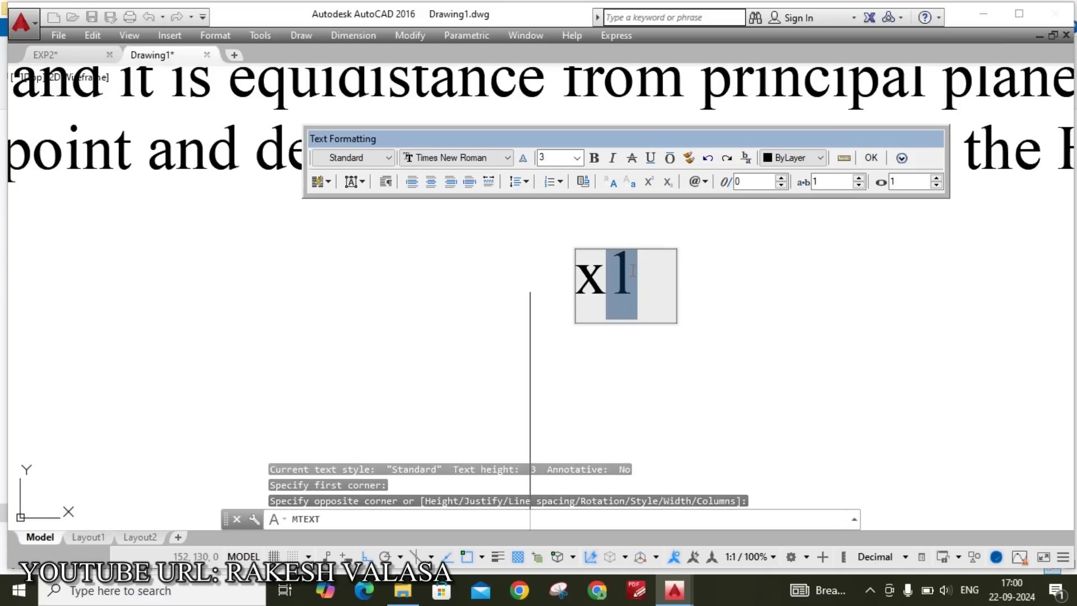
pyautogui.click(667, 182)
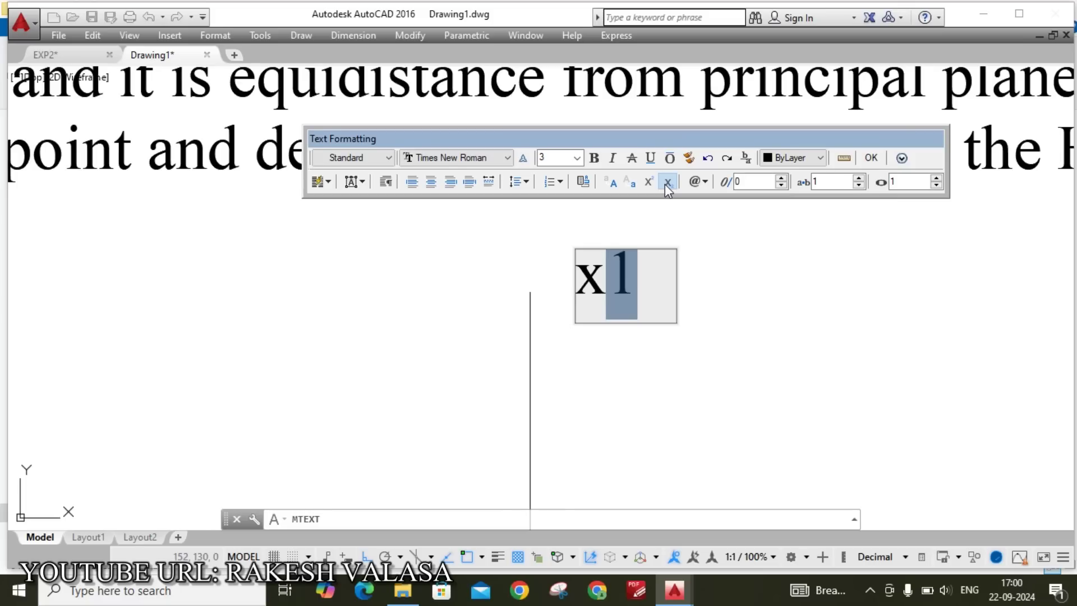
pyautogui.click(873, 160)
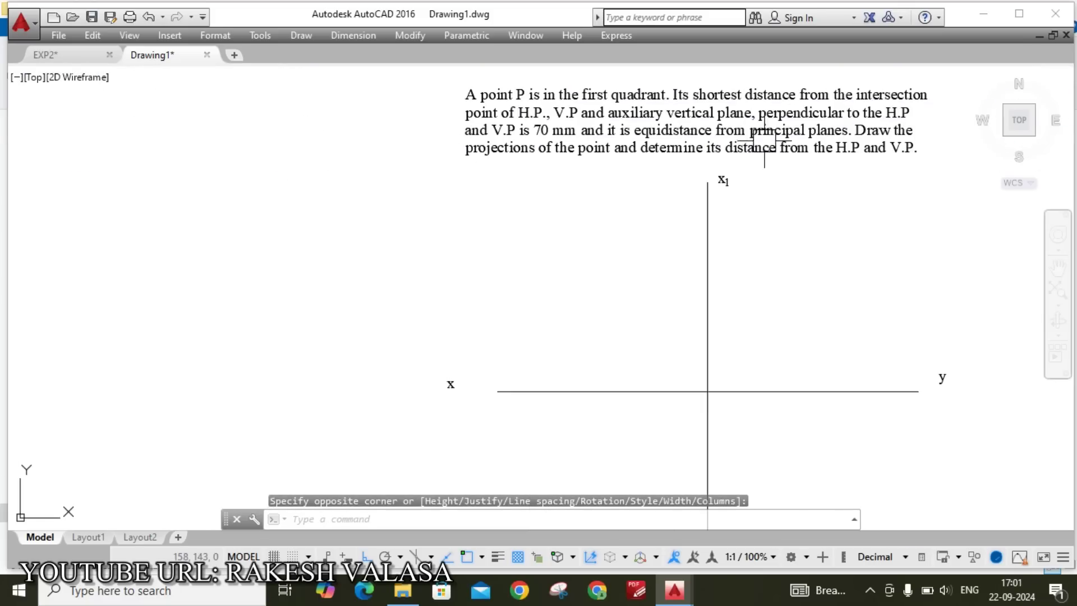
# Label the vertical line's bottom y₁, with the 1 subscripted
pyautogui.moveTo(806, 259)
pyautogui.mouseDown(button='middle')
pyautogui.moveTo(745, 149)
pyautogui.moveTo(729, 79)
pyautogui.mouseUp(button='middle')
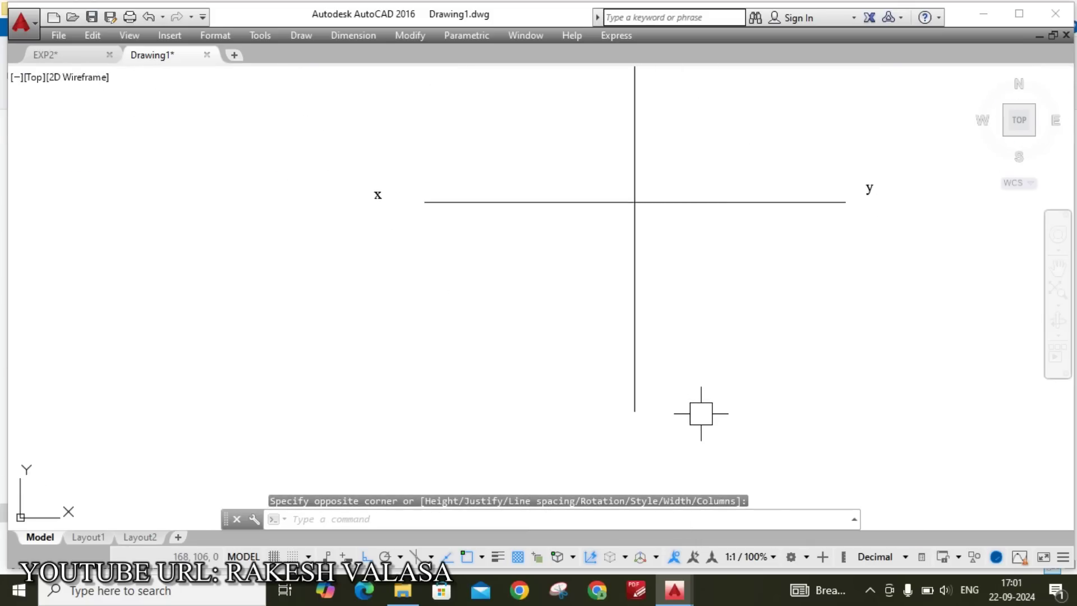
pyautogui.write('t')
pyautogui.press('Return')
pyautogui.scroll(2, 673, 435)
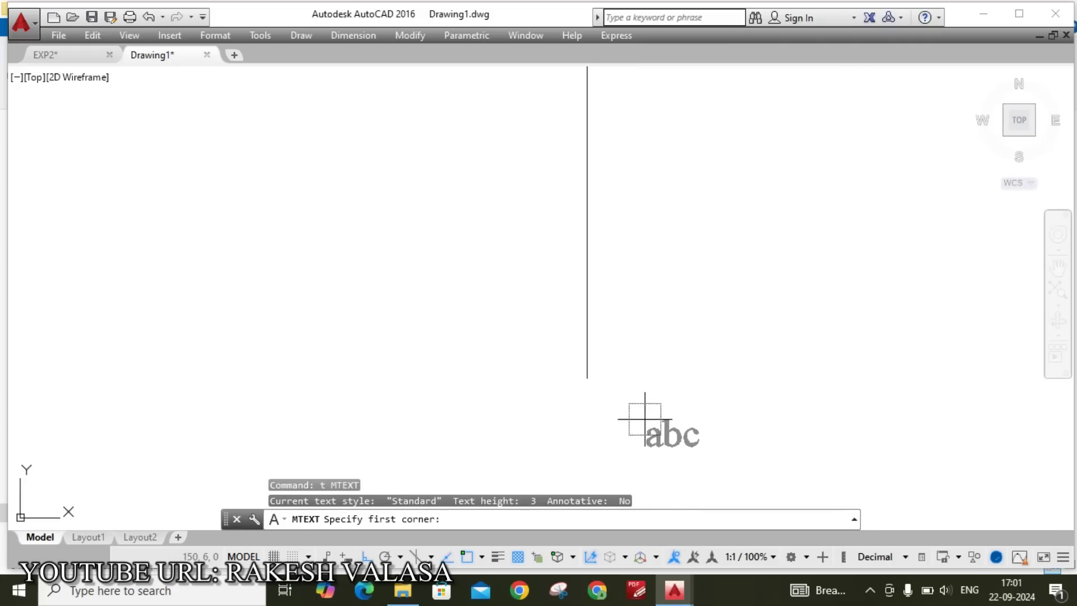
pyautogui.click(586, 377)
pyautogui.click(677, 451)
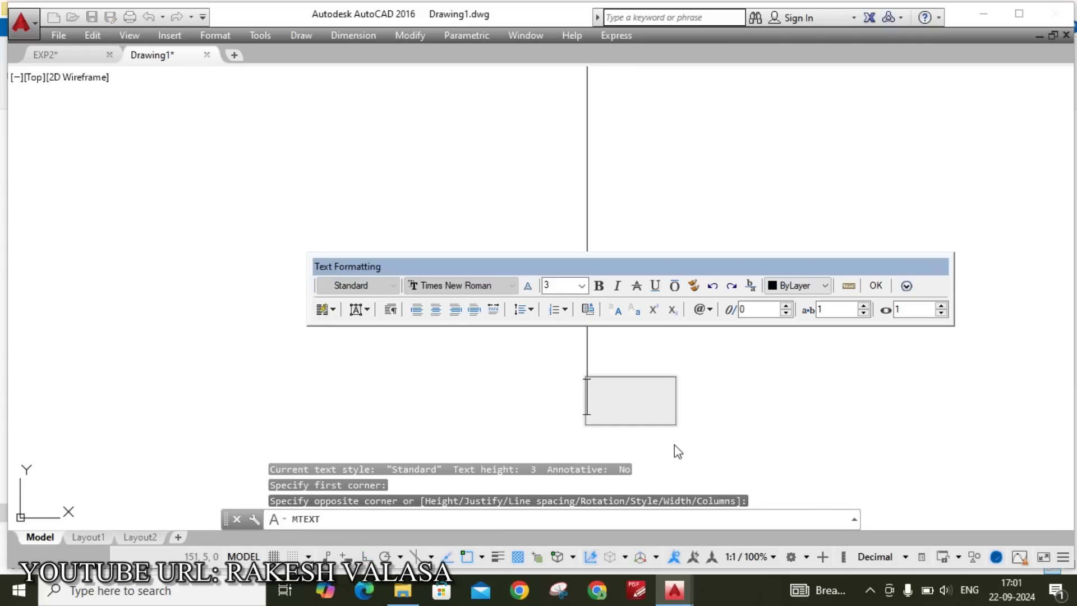
pyautogui.write('y')
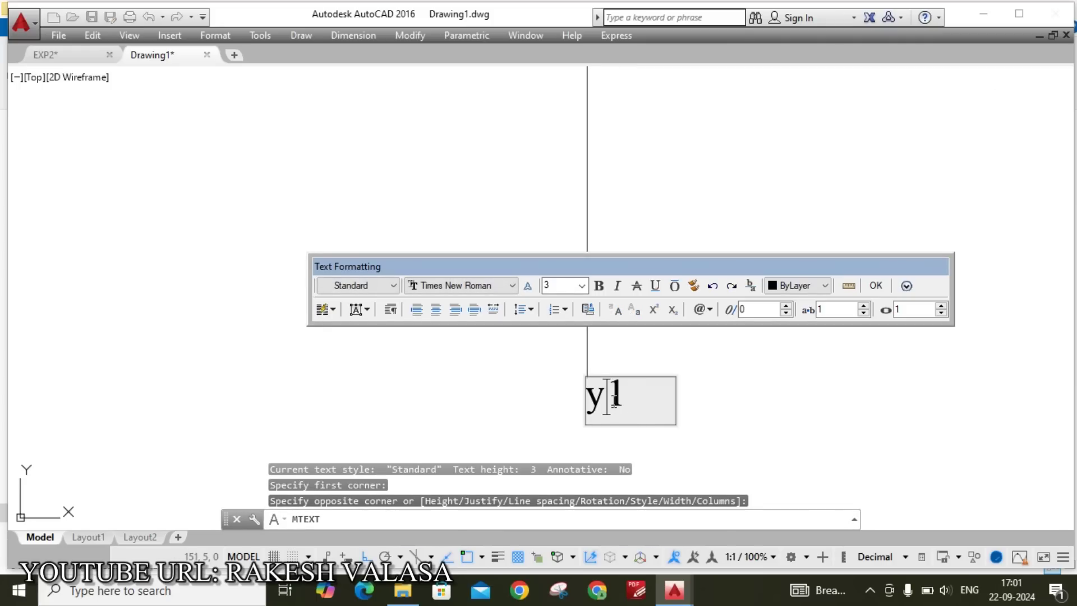
pyautogui.write('1')
pyautogui.moveTo(607, 398); pyautogui.dragTo(649, 377)
pyautogui.click(673, 309)
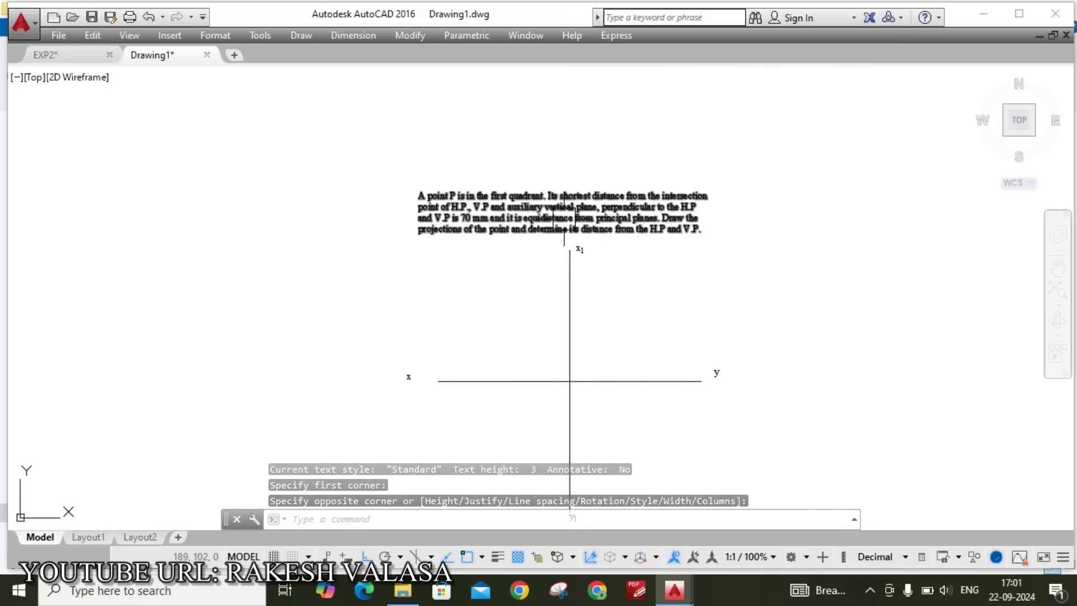
# Zoom and pan the view to centre on where the x–y line meets the x1 line
pyautogui.scroll(2, 565, 217)
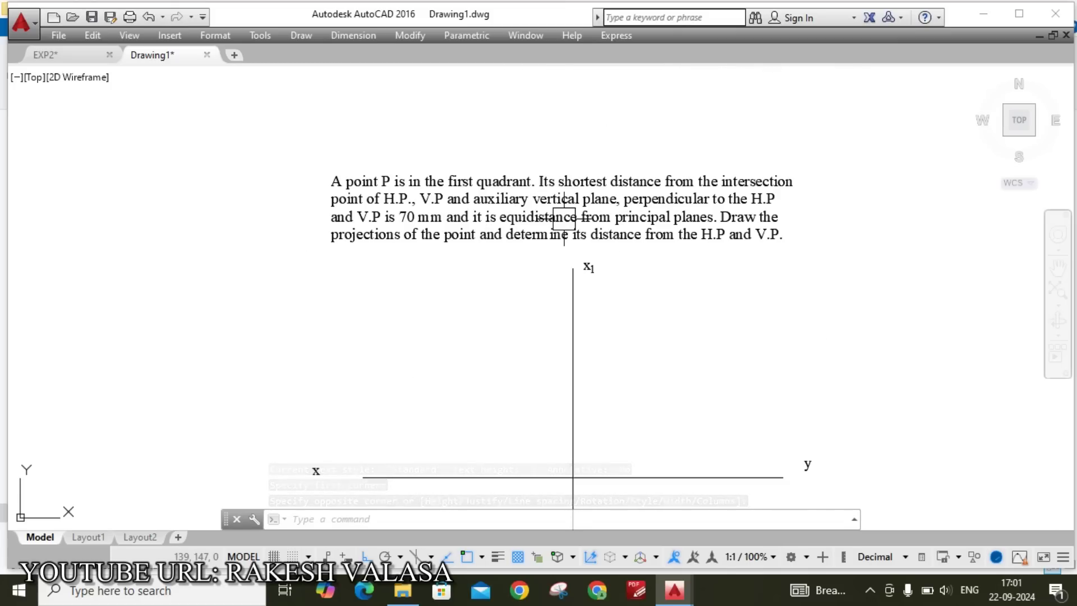
pyautogui.scroll(2, 477, 212)
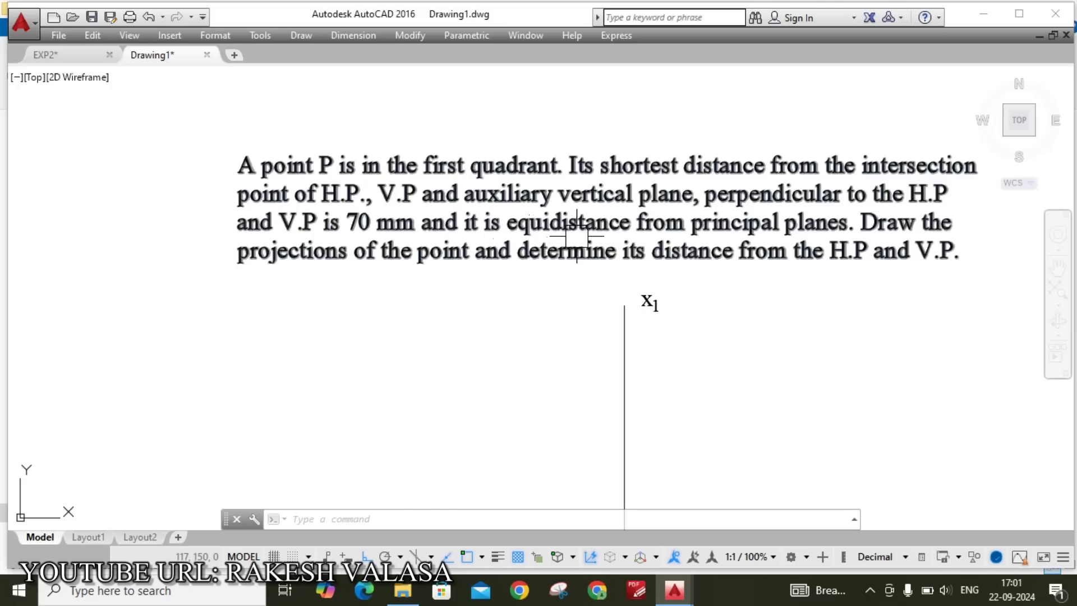
pyautogui.scroll(-2, 592, 188)
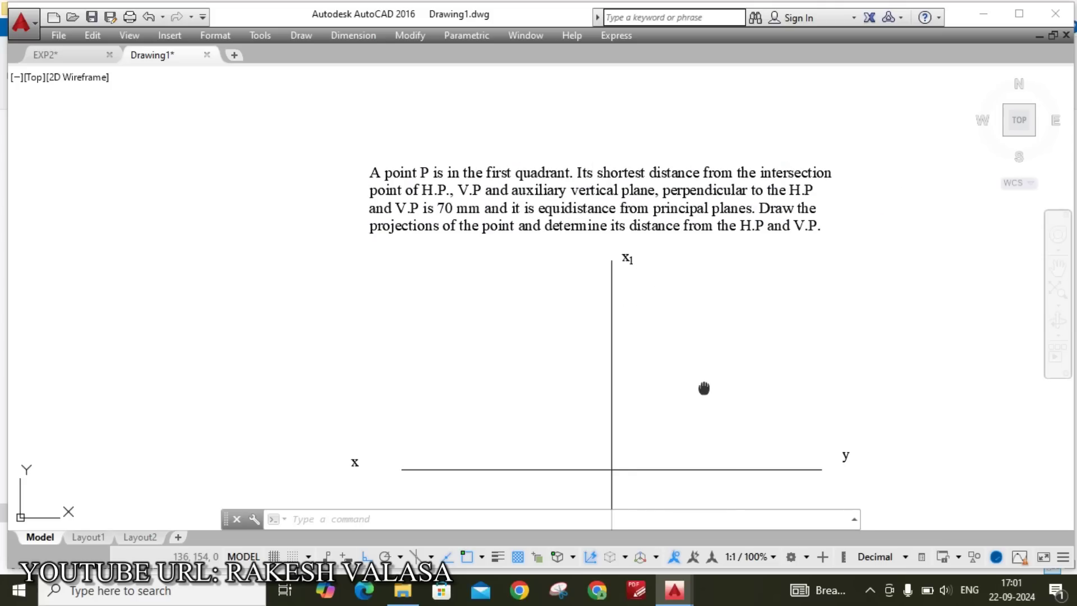
pyautogui.moveTo(704, 388); pyautogui.dragTo(637, 296, button='middle')
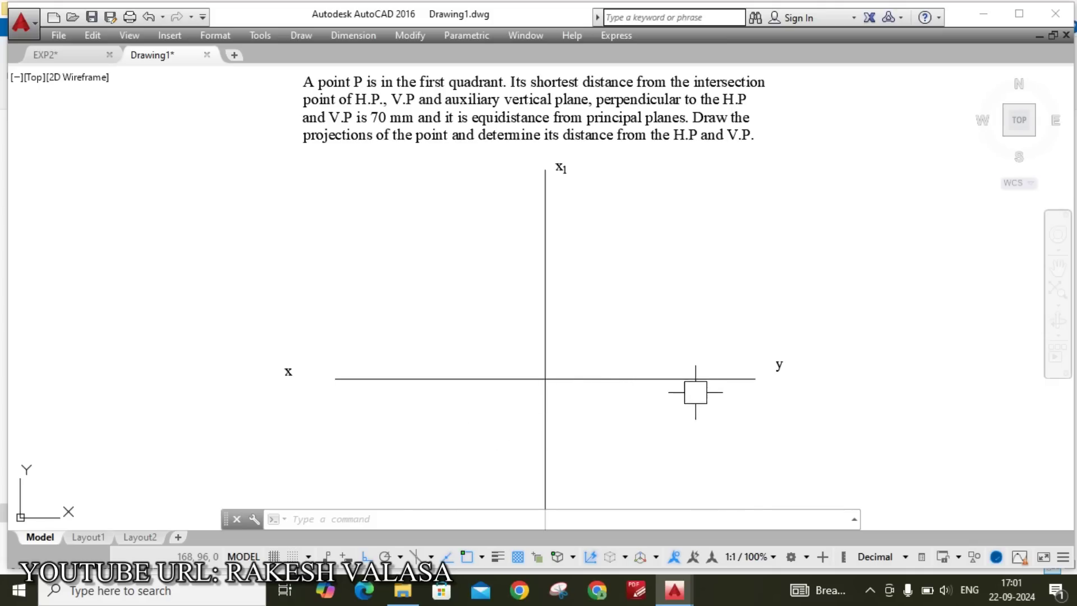
pyautogui.scroll(2, 563, 385)
# Place an MTEXT label 'o' just below the x–y and x1 line intersection
pyautogui.write('t')
pyautogui.press('Return')
pyautogui.scroll(2, 503, 396)
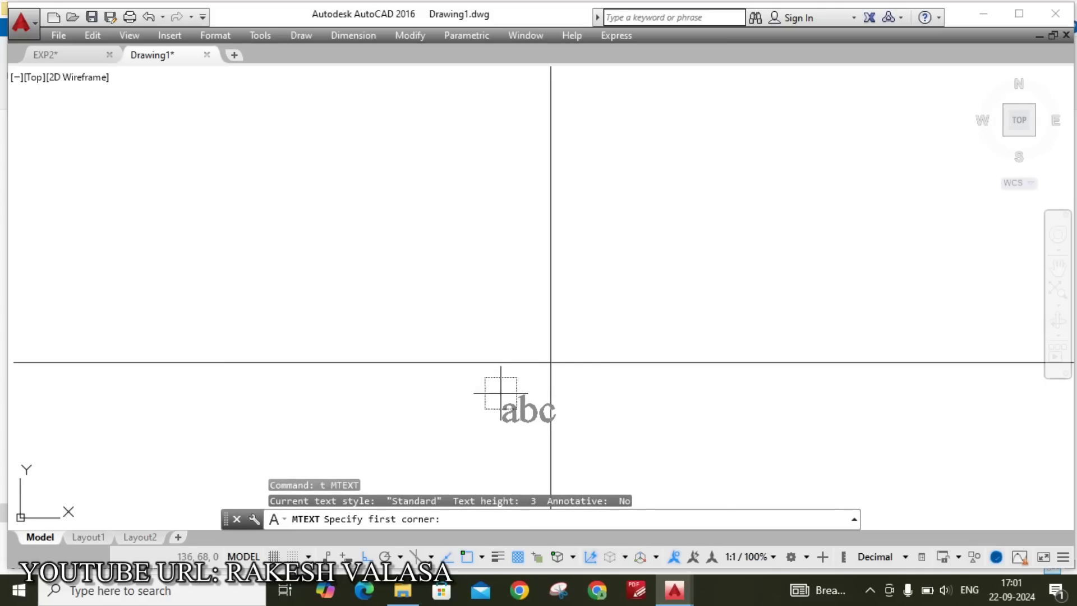
pyautogui.click(499, 380)
pyautogui.click(551, 416)
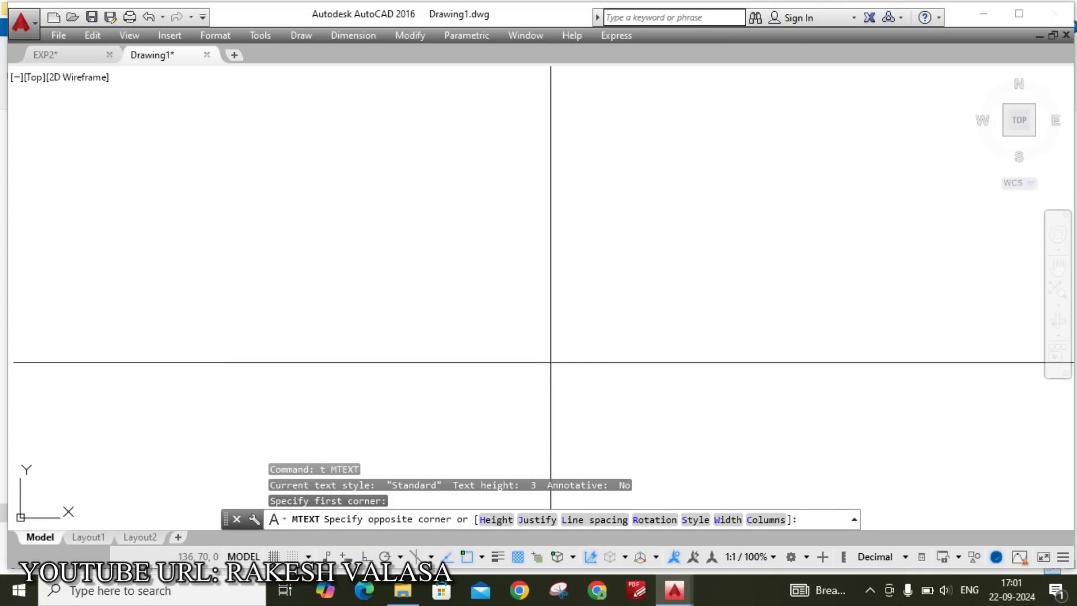
pyautogui.write('o')
pyautogui.click(770, 287)
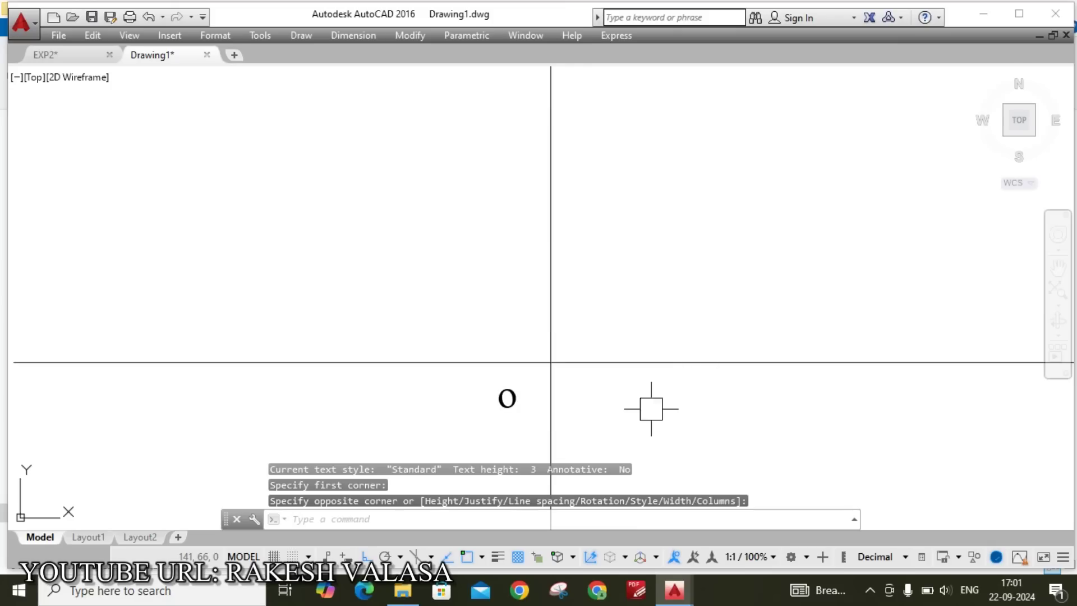
pyautogui.scroll(-2, 613, 425)
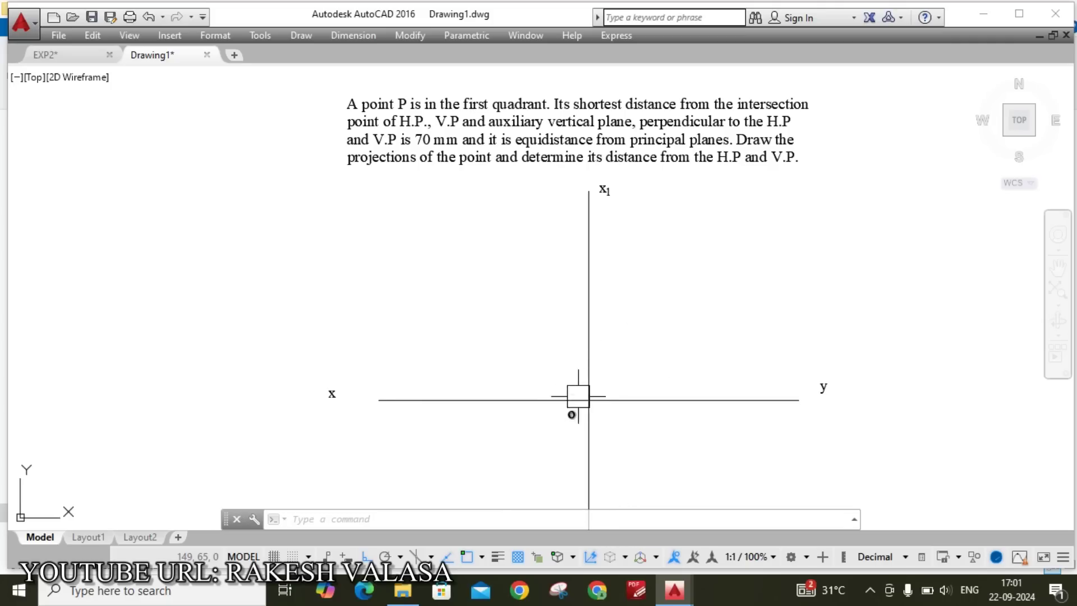
# Start a line at o, turn off Ortho mode, then cancel the attempt
pyautogui.write('L')
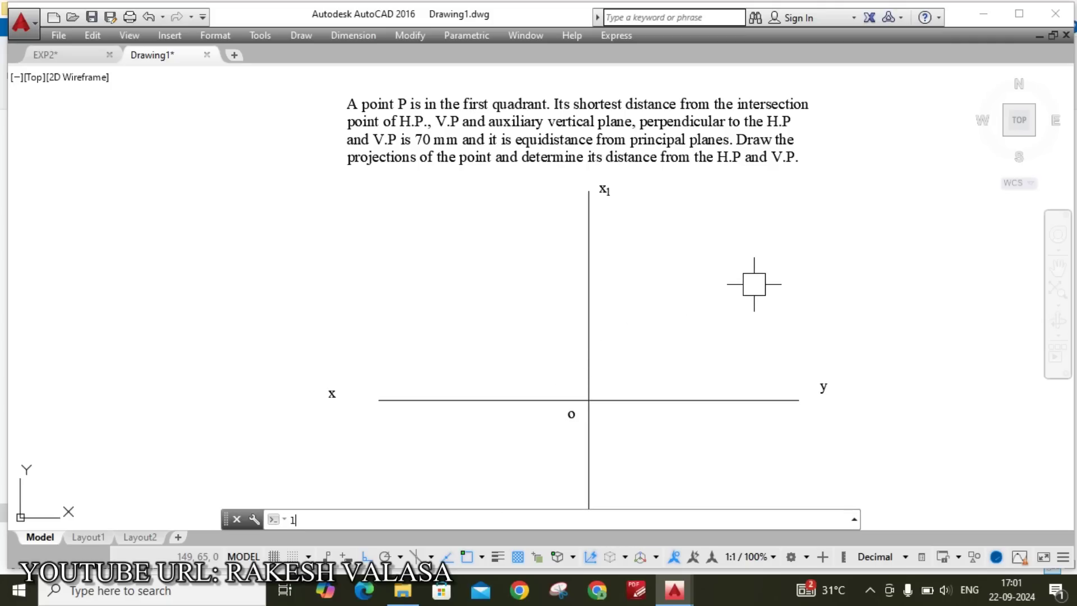
pyautogui.press('Return')
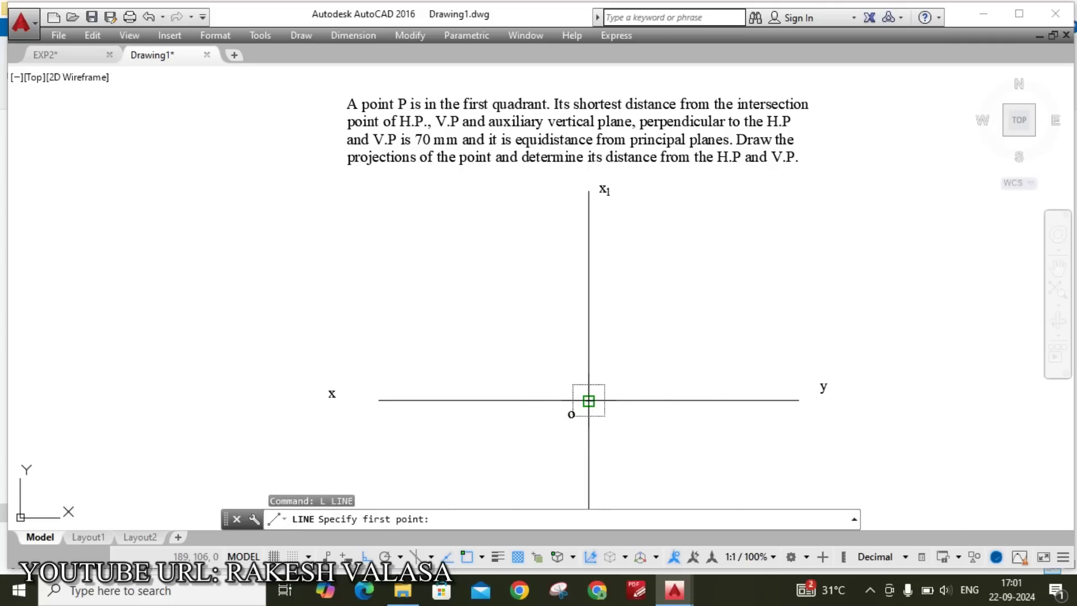
pyautogui.click(588, 399)
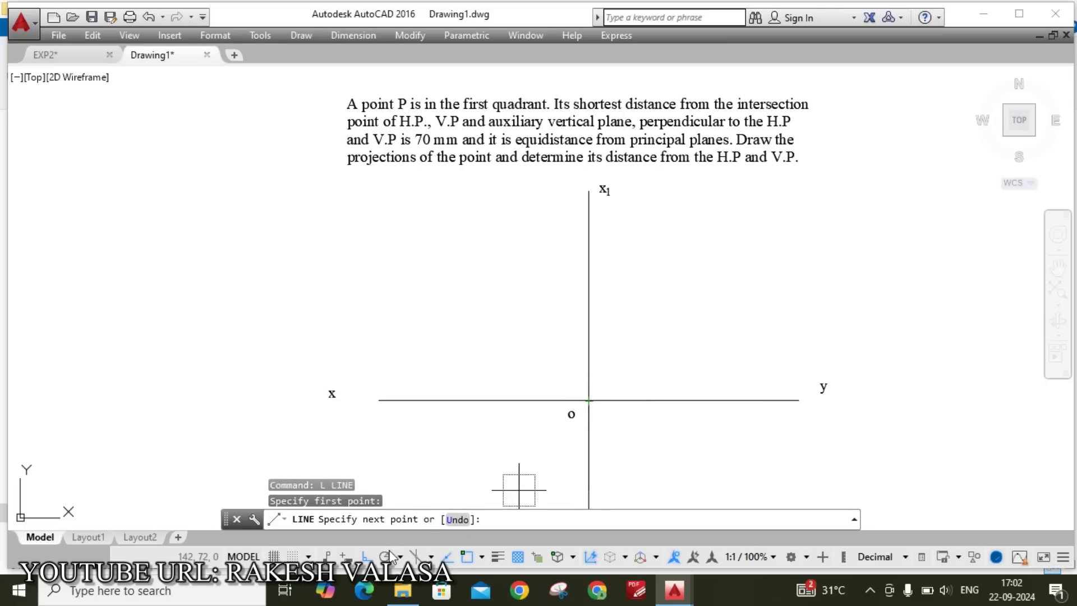
pyautogui.click(363, 557)
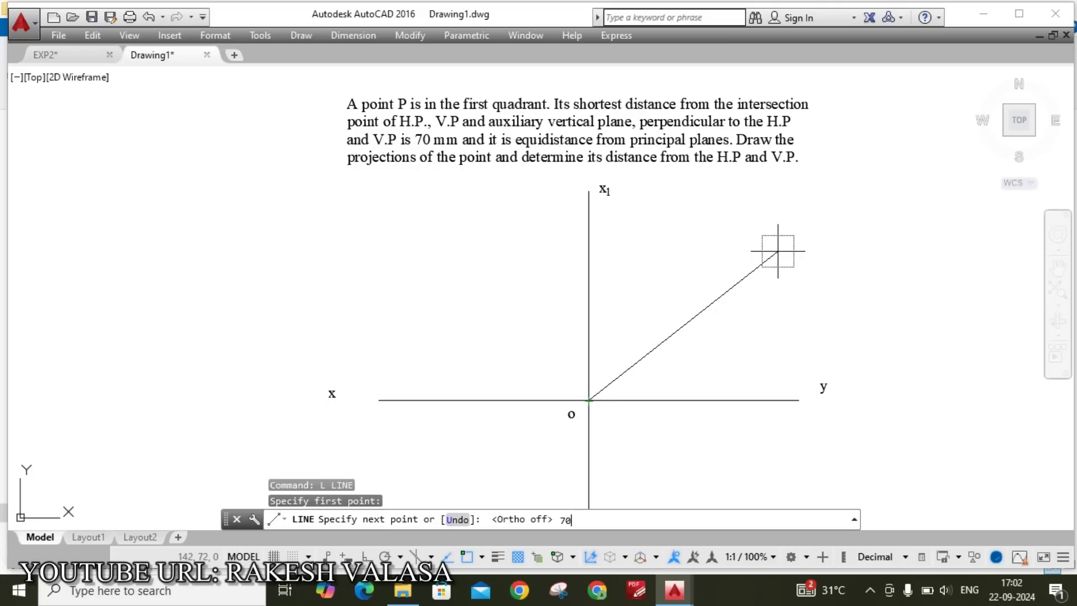
pyautogui.press('Escape')
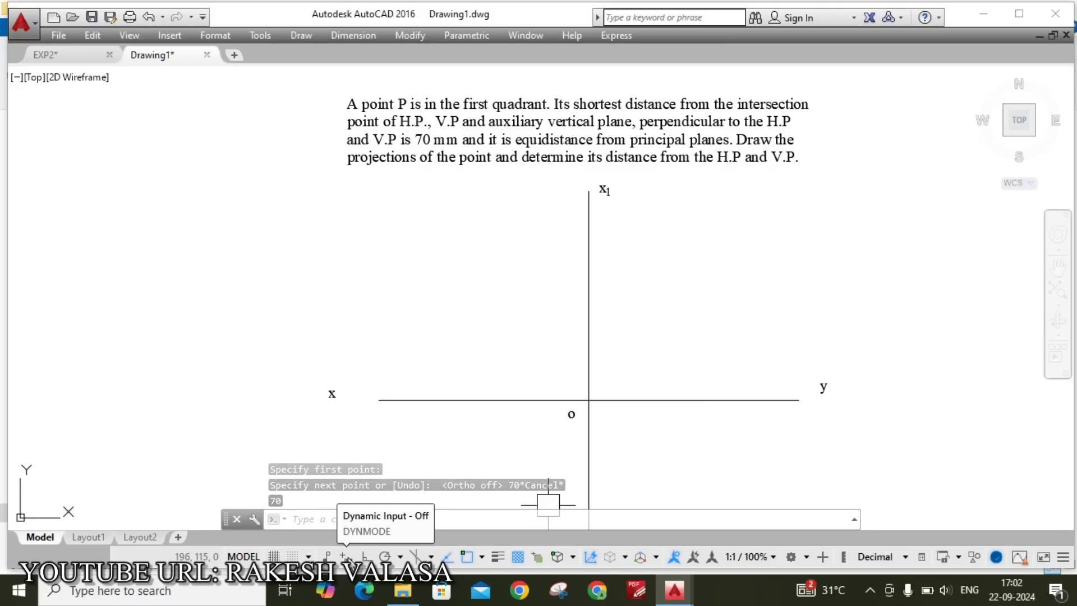
# Enable Dynamic Input and draw a 70-long line from o at 45°
pyautogui.click(346, 556)
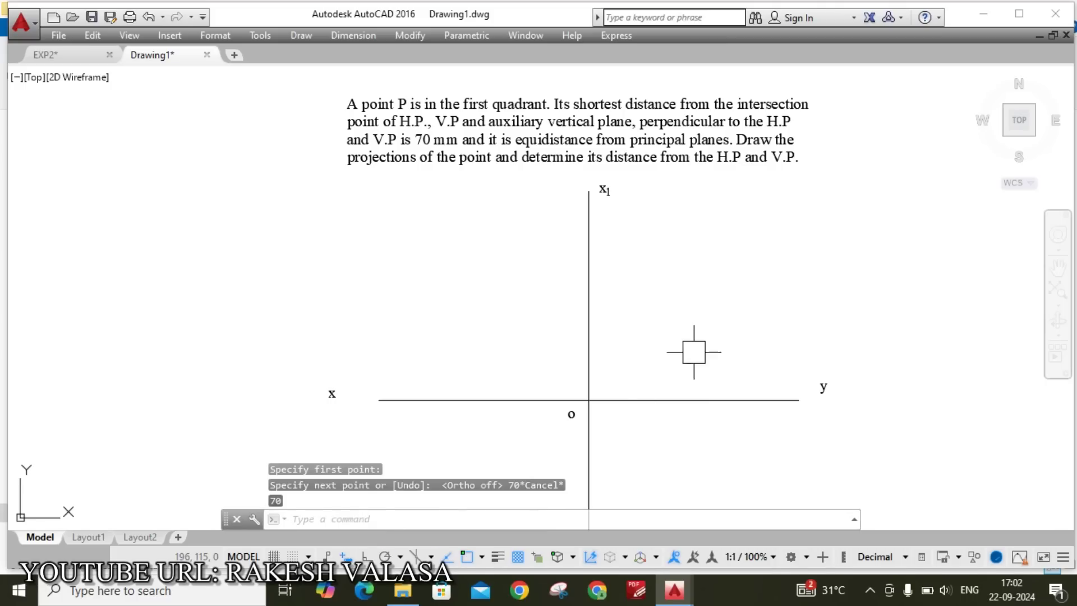
pyautogui.write('l')
pyautogui.press('Return')
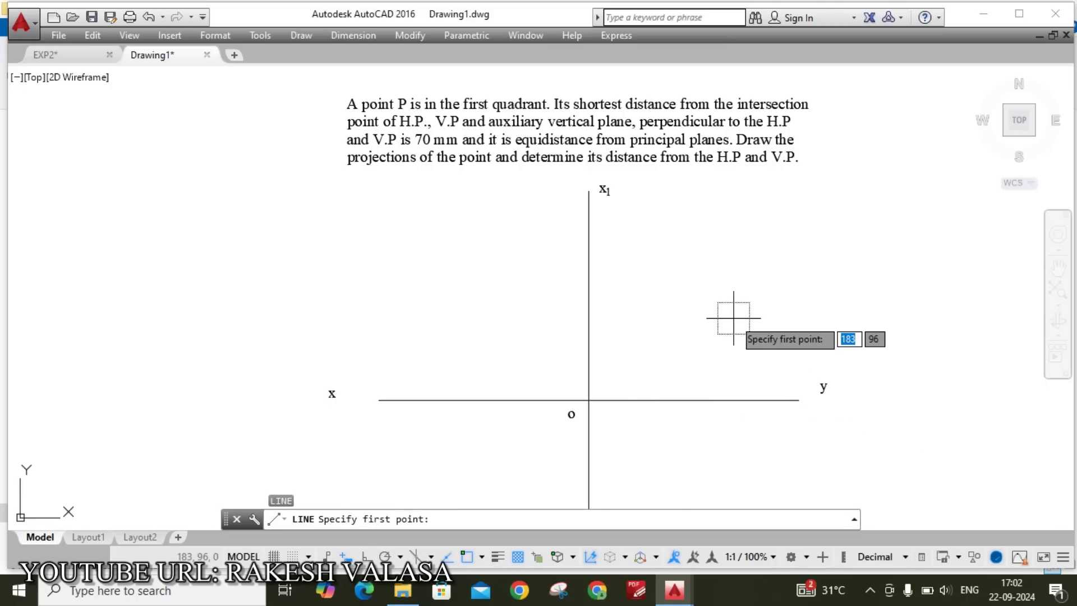
pyautogui.click(589, 400)
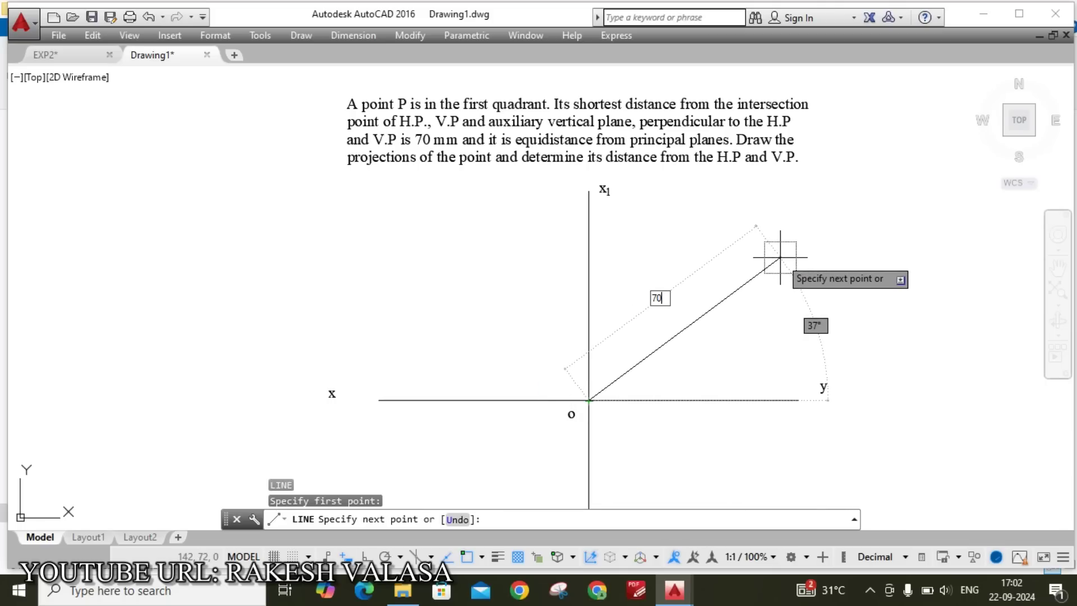
pyautogui.press('Tab')
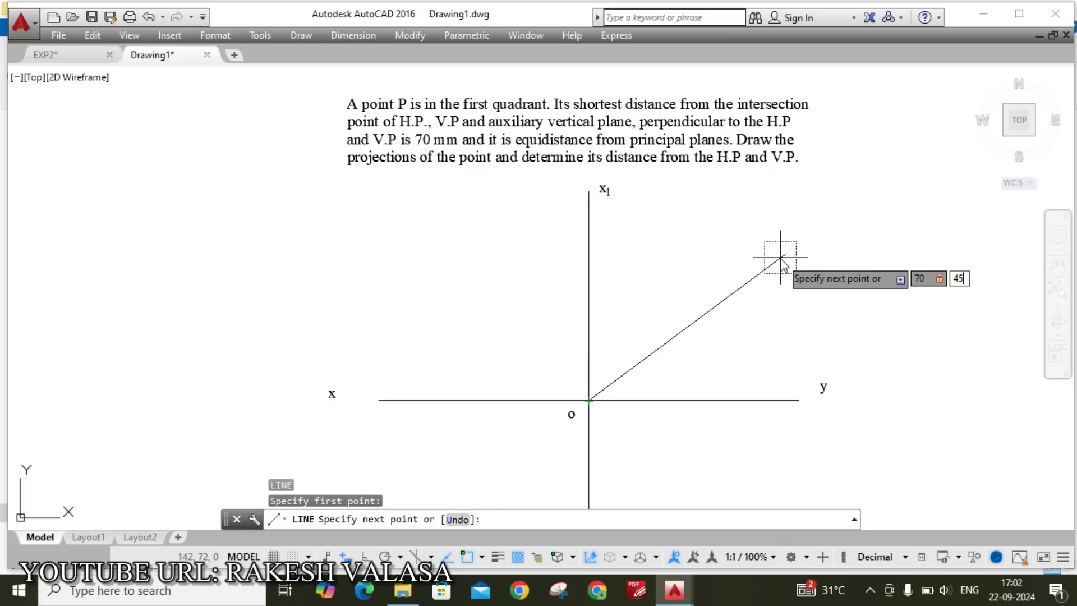
pyautogui.write('45')
pyautogui.press('Return')
pyautogui.press('Escape')
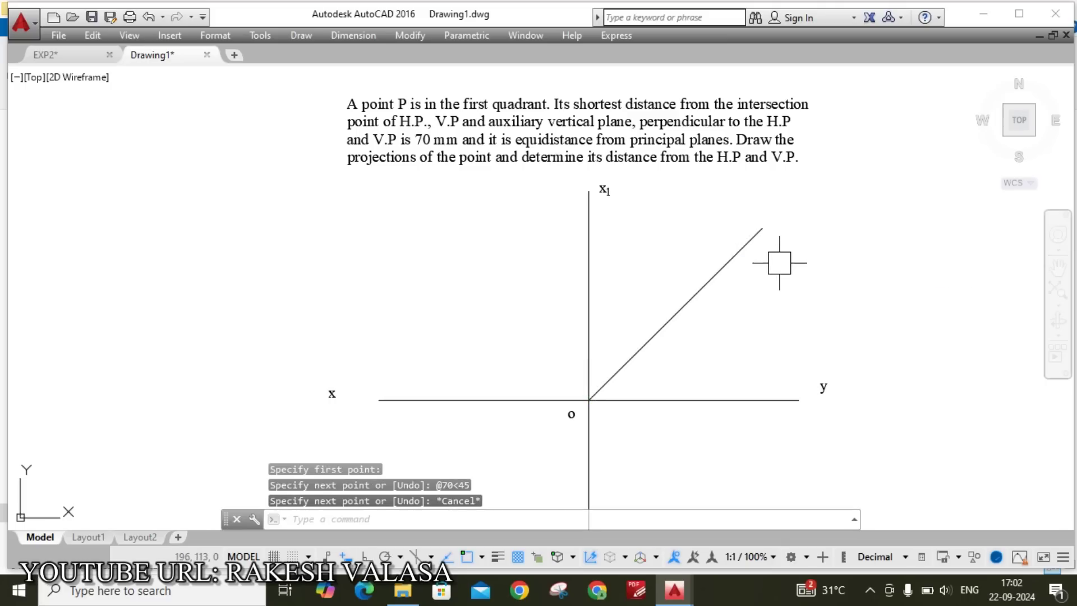
# Add an MTEXT label p" at the upper end of the 45° line
pyautogui.scroll(2, 770, 213)
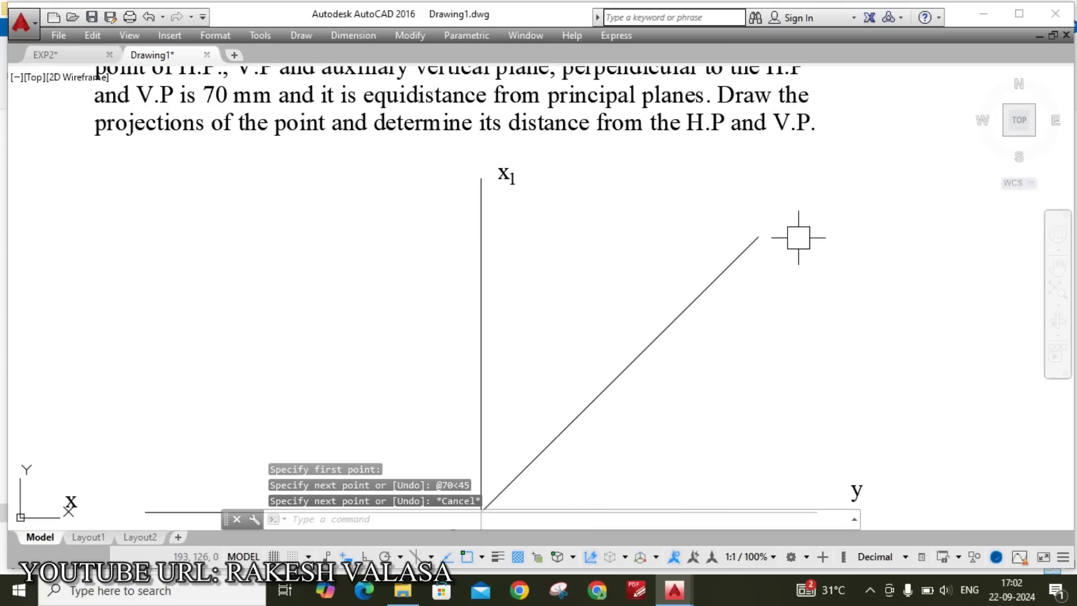
pyautogui.write('mt')
pyautogui.press('Return')
pyautogui.click(787, 203)
pyautogui.click(870, 243)
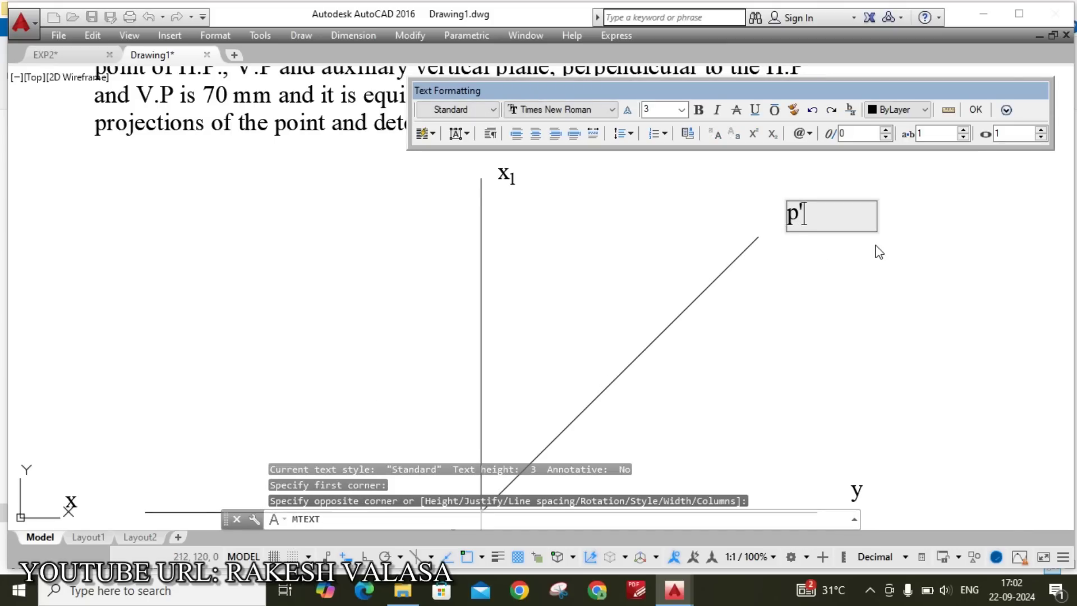
pyautogui.write('p"')
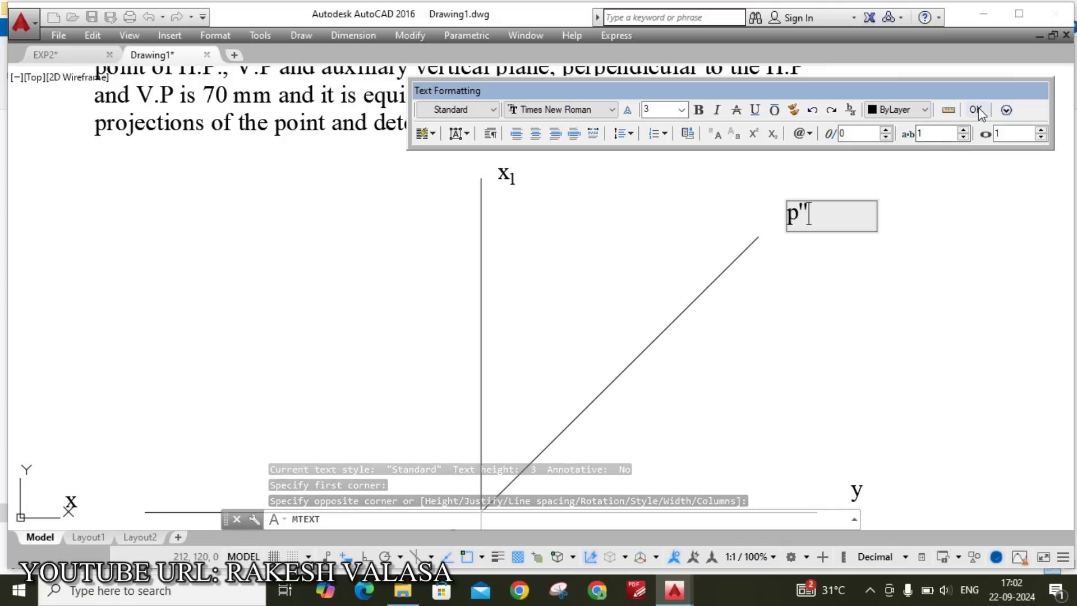
pyautogui.click(816, 175)
pyautogui.scroll(-2, 817, 175)
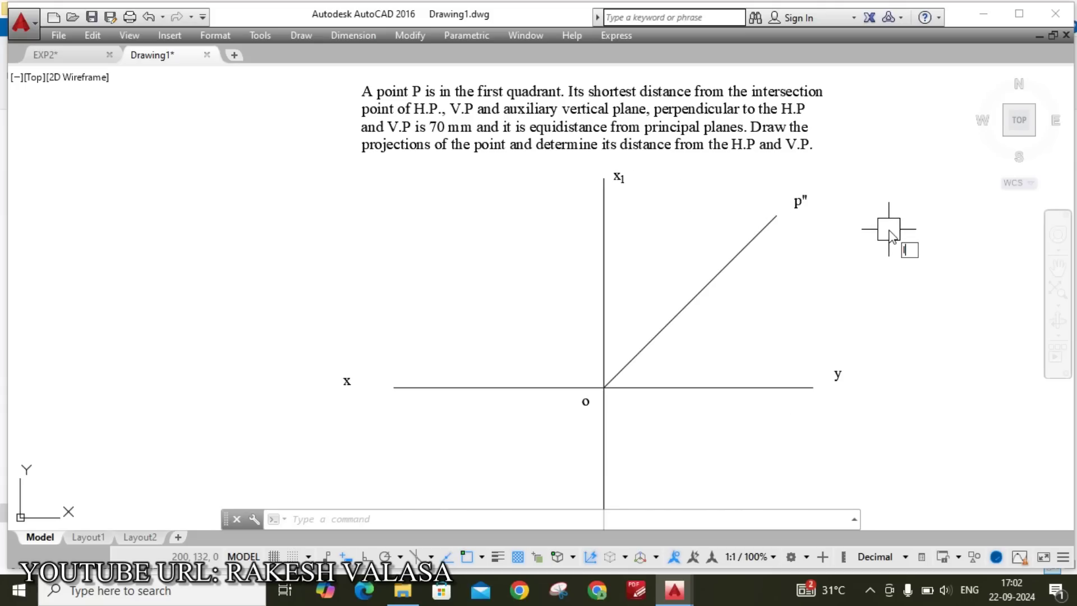
# Draw lines from p" perpendicular to the x1 line and down to the x–y line
pyautogui.write('l')
pyautogui.press('Return')
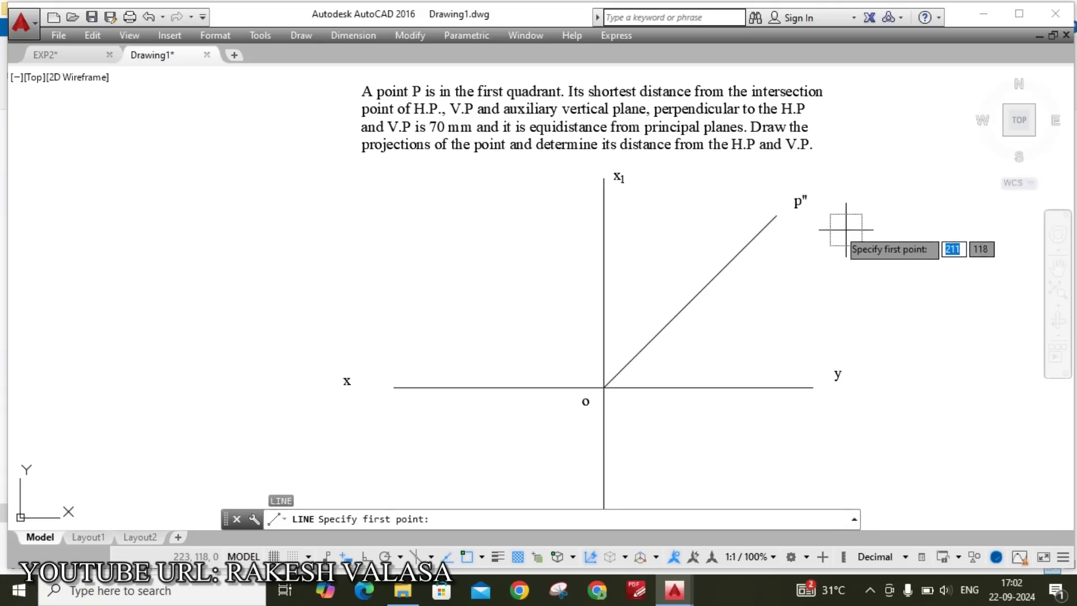
pyautogui.click(776, 214)
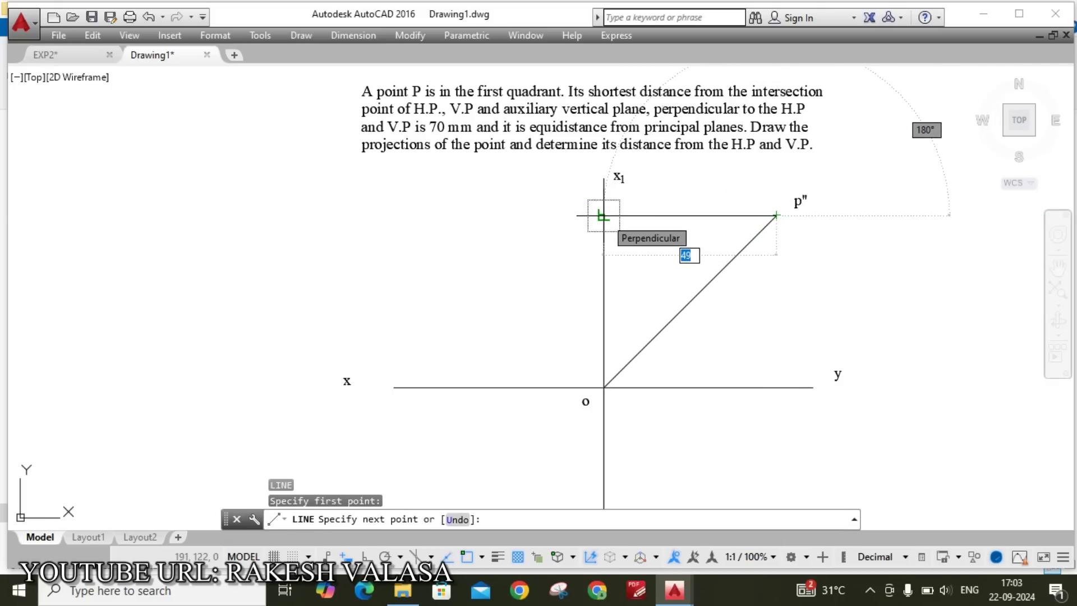
pyautogui.click(602, 216)
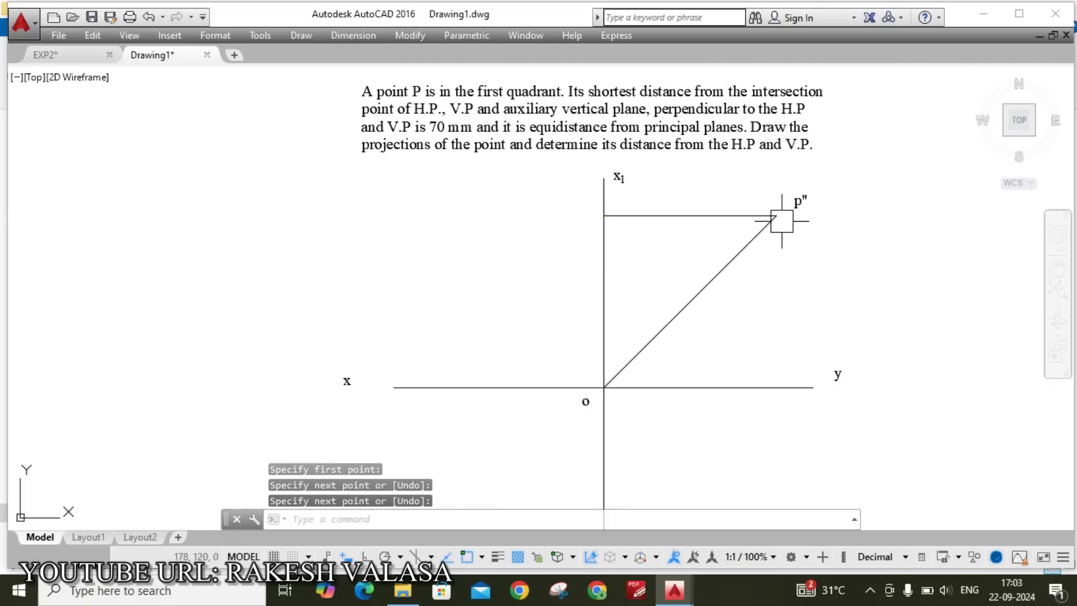
pyautogui.press('Return')
pyautogui.press('Return')
pyautogui.click(776, 215)
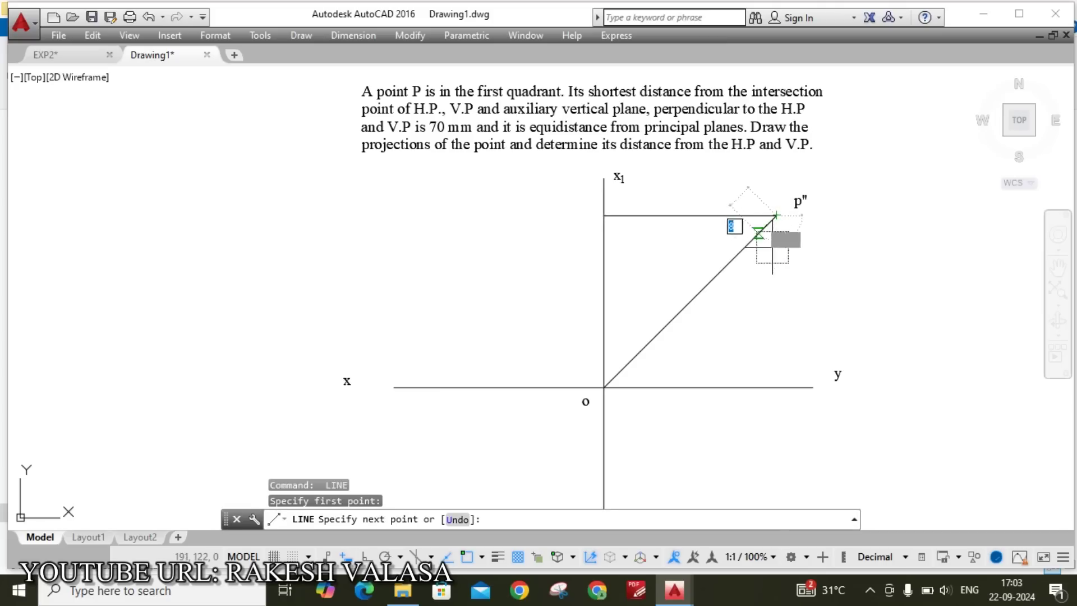
pyautogui.click(776, 389)
pyautogui.press('Escape')
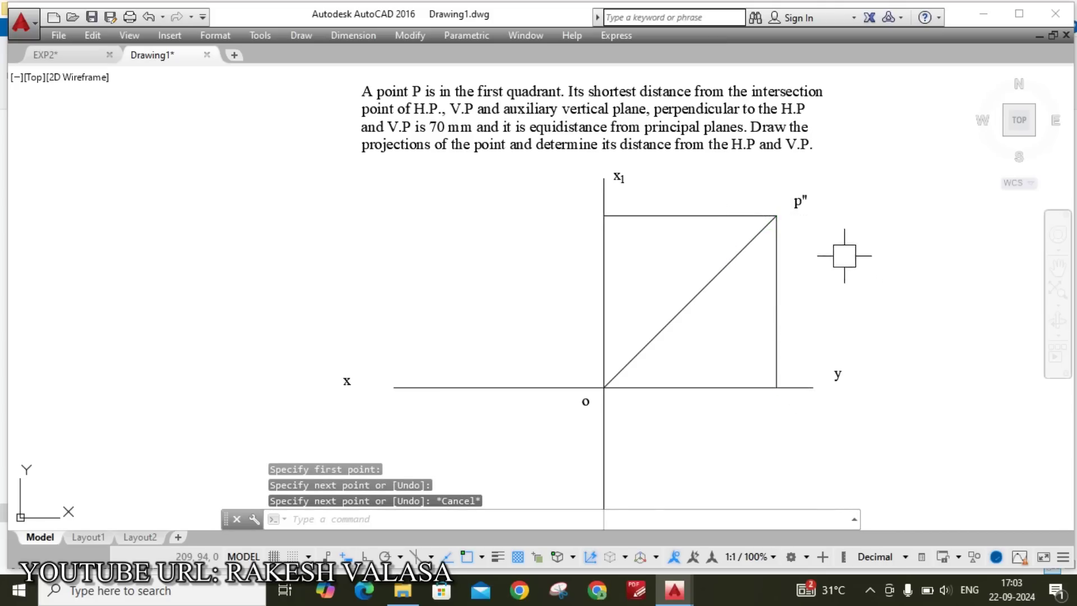
pyautogui.scroll(-2, 844, 256)
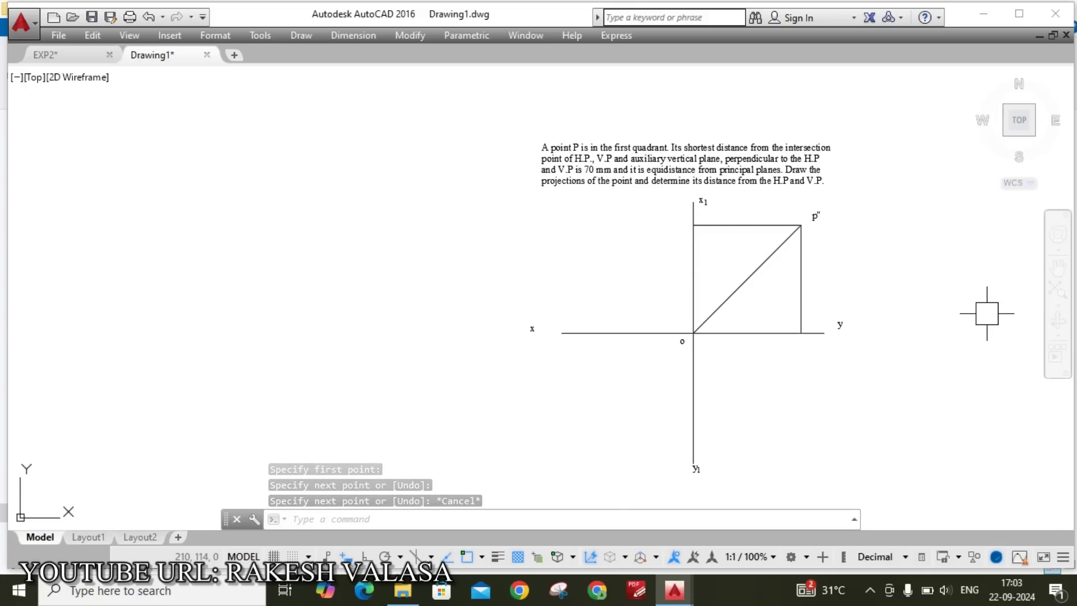
# Offset the x1 line 10 units to the left, both above and below o
pyautogui.write('o')
pyautogui.press('Return')
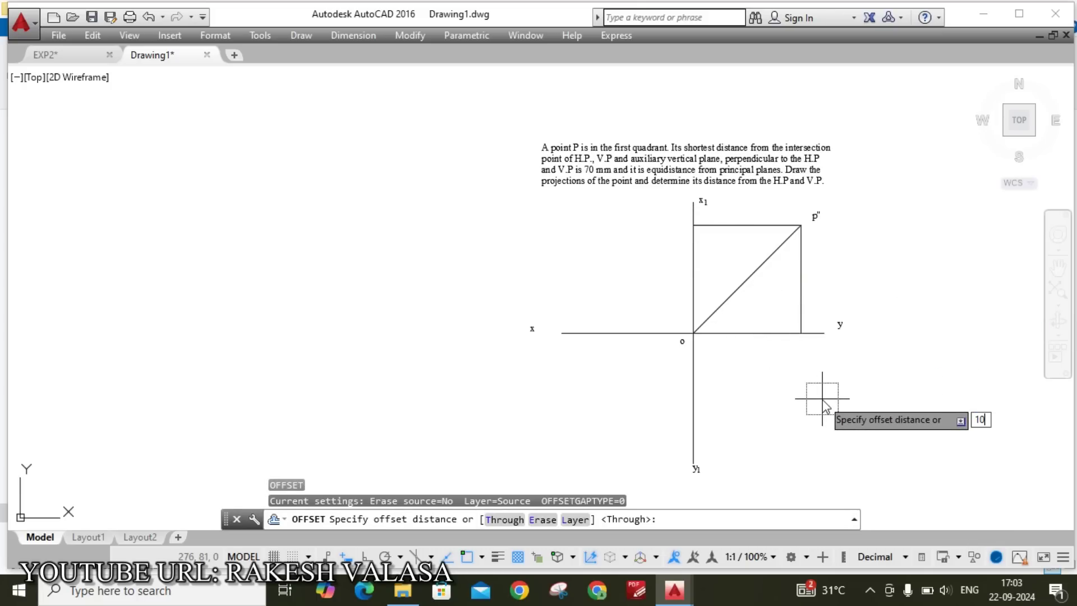
pyautogui.press('Return')
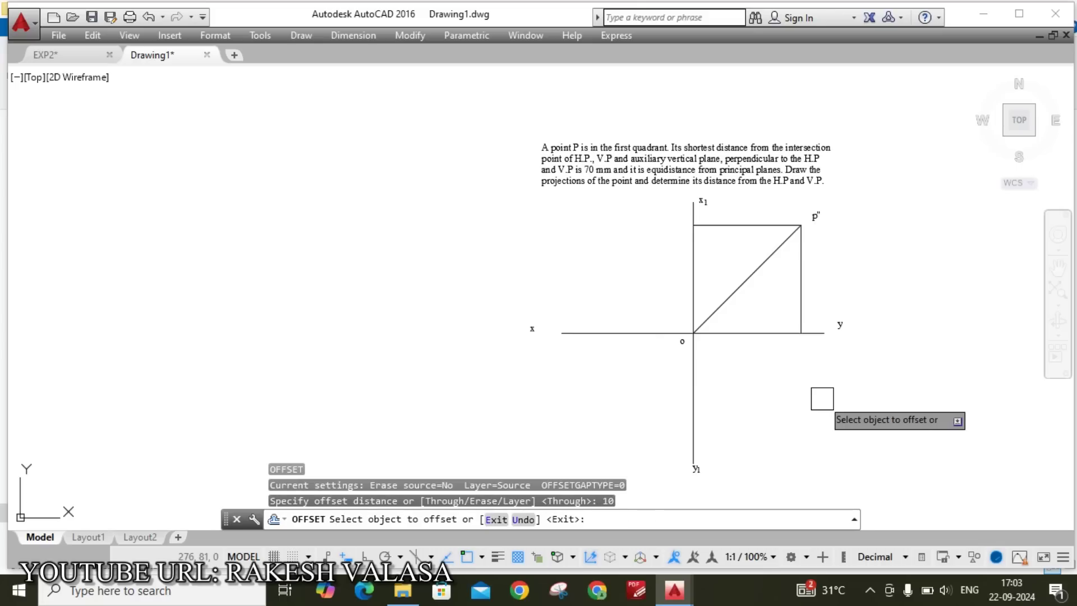
pyautogui.click(693, 271)
pyautogui.click(675, 271)
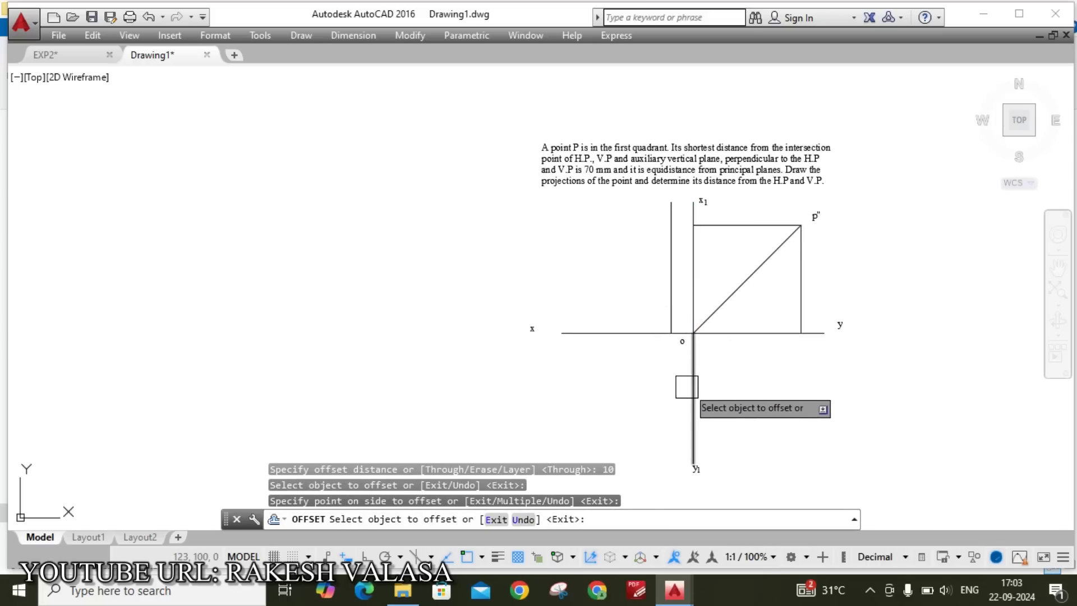
pyautogui.click(692, 387)
pyautogui.click(679, 365)
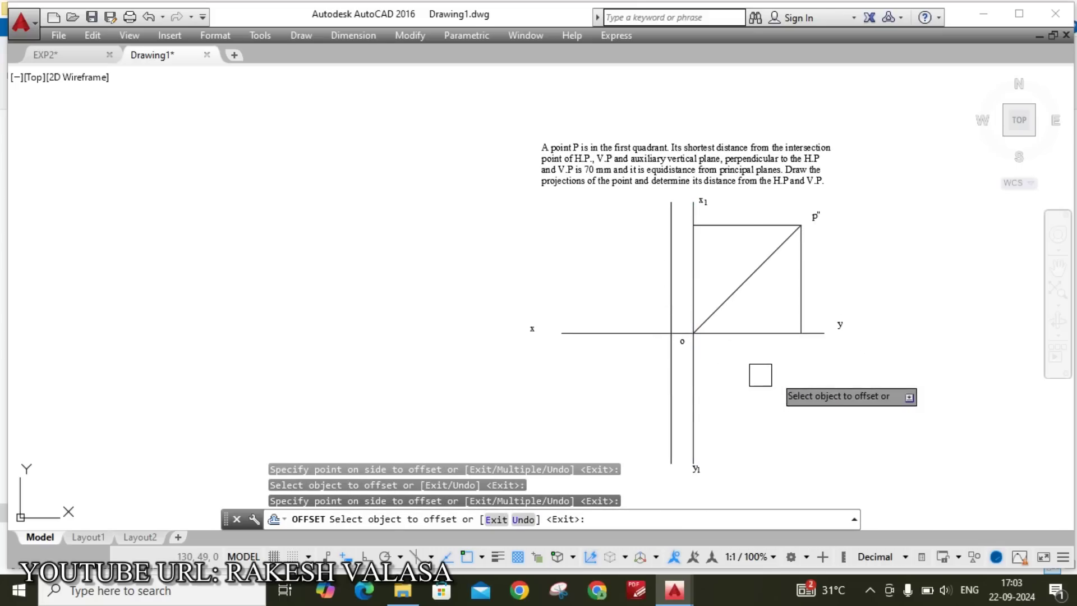
pyautogui.press('Escape')
# Extend the p" horizontal projector left to the offset vertical line
pyautogui.scroll(4, 715, 204)
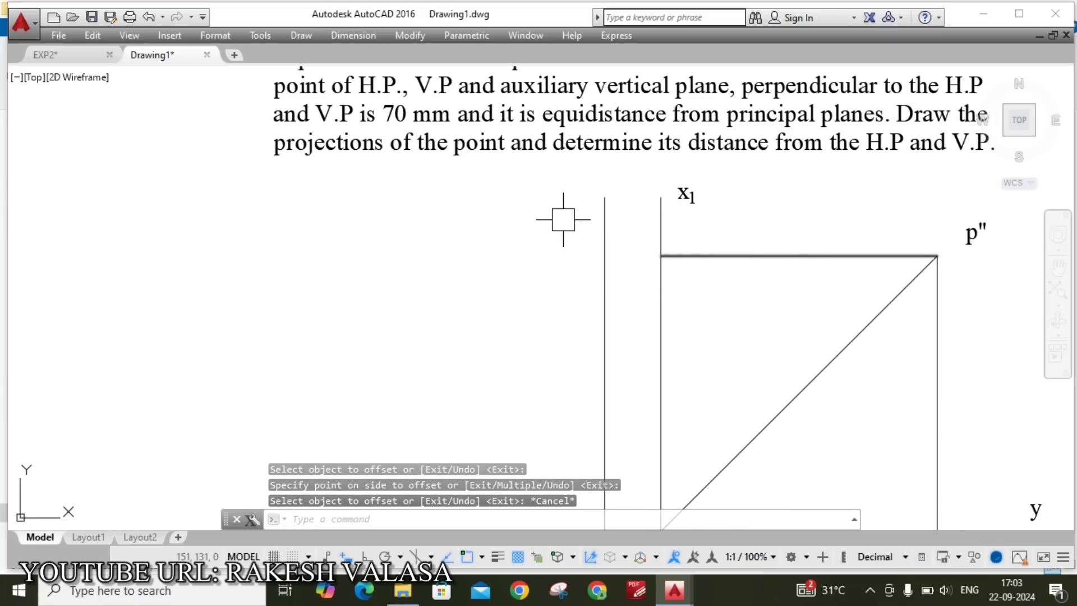
pyautogui.scroll(-4, 616, 218)
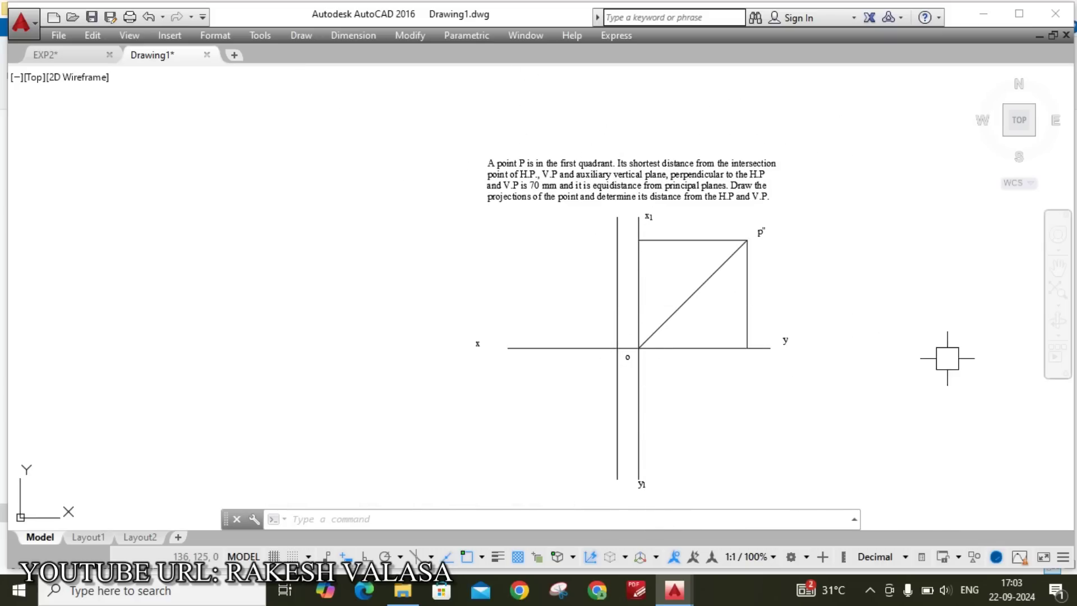
pyautogui.scroll(2, 645, 212)
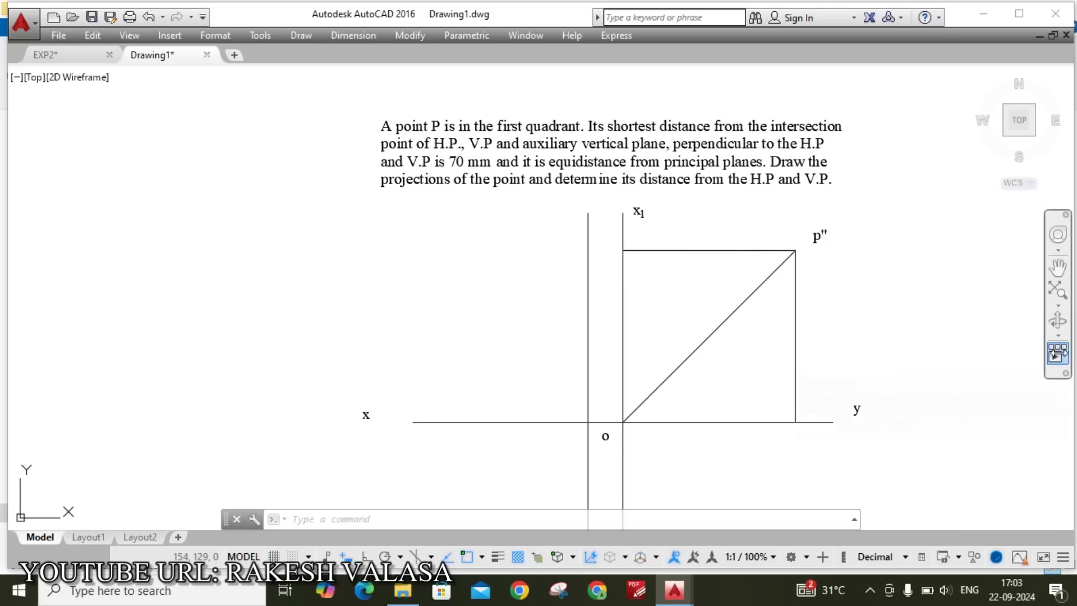
pyautogui.write('ex')
pyautogui.press('Escape')
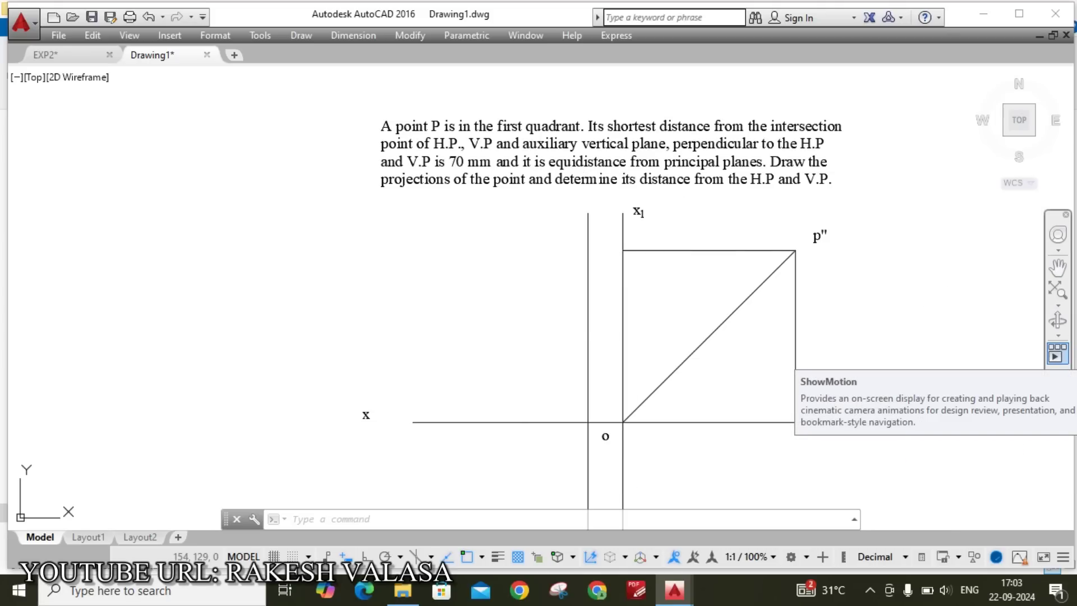
pyautogui.write('ex')
pyautogui.press('Return')
pyautogui.press('Return')
pyautogui.click(654, 250)
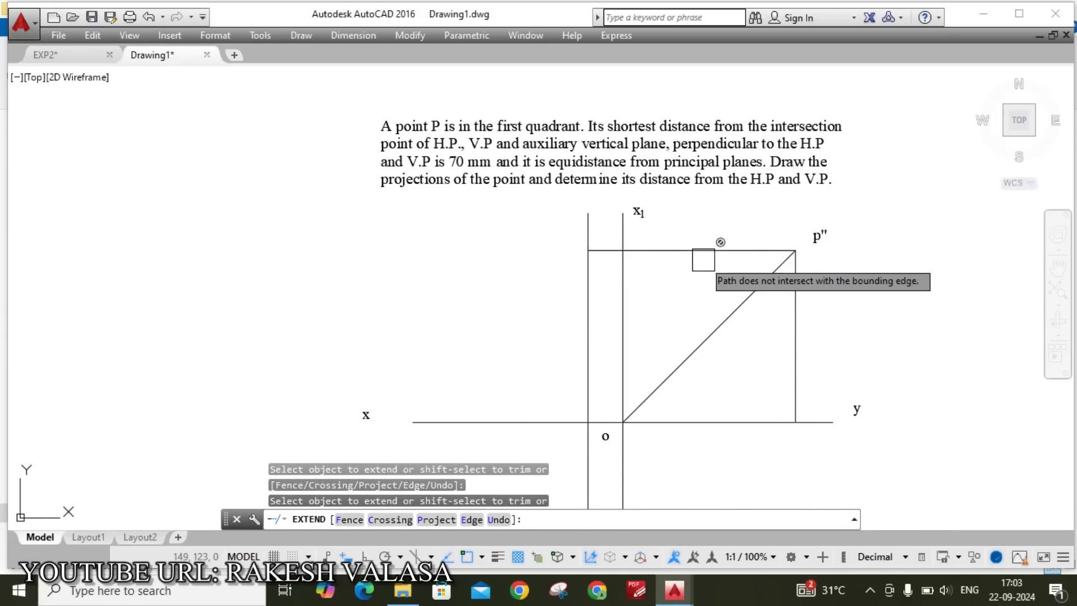
pyautogui.press('Escape')
# Trim the offset line's overhang above the new top-left corner
pyautogui.scroll(-2, 703, 225)
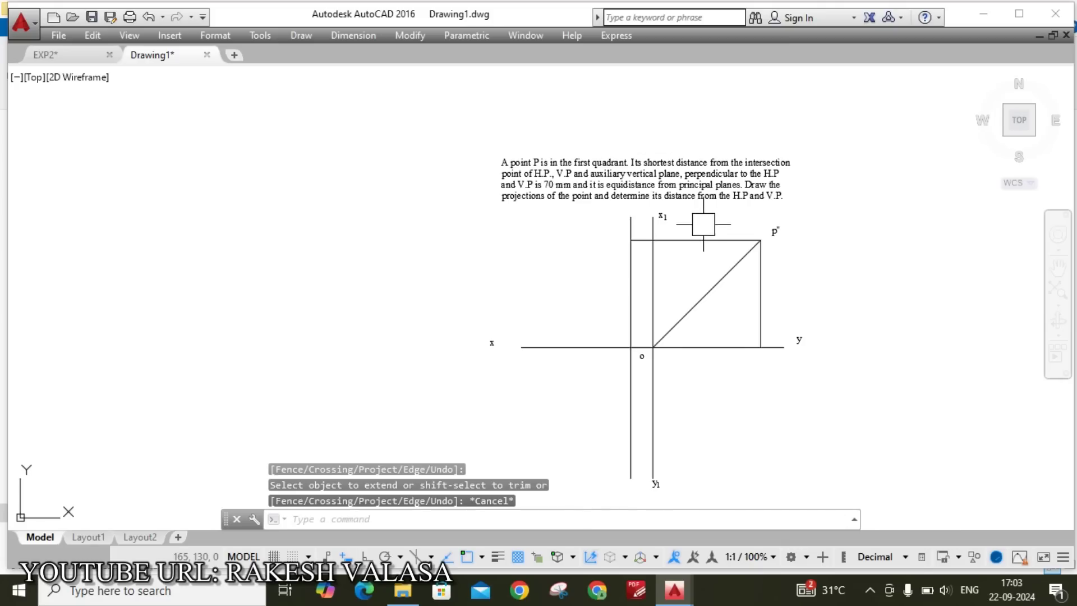
pyautogui.scroll(4, 659, 236)
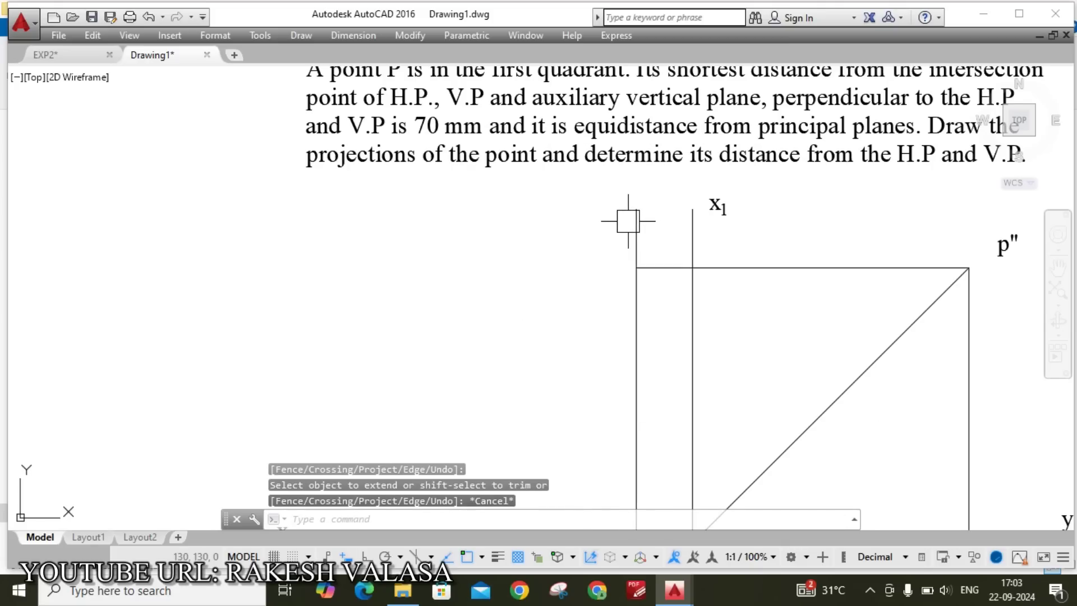
pyautogui.write('tr')
pyautogui.press('Return')
pyautogui.press('Return')
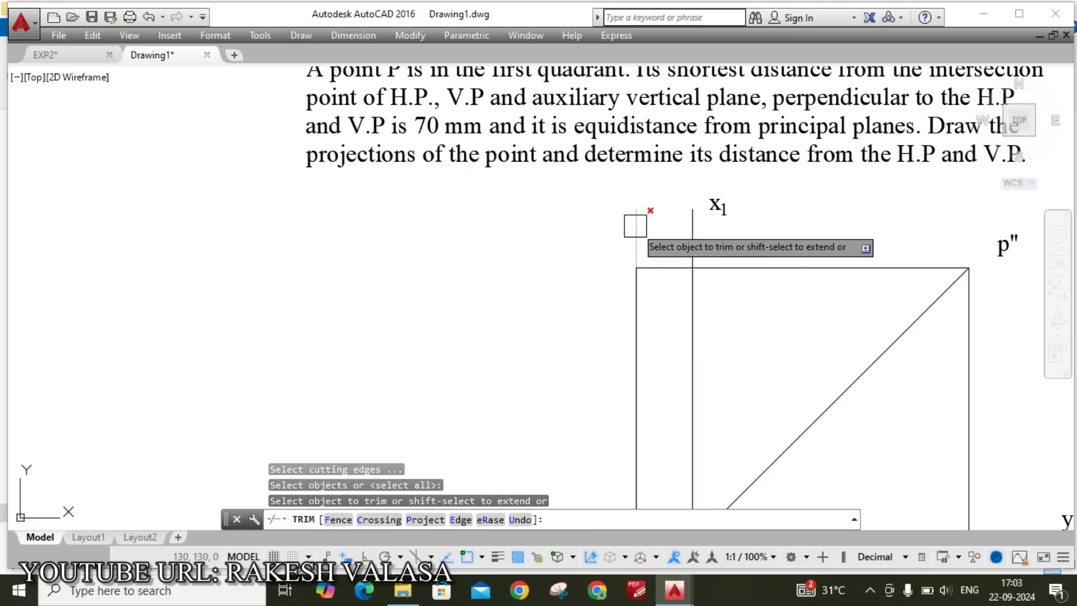
pyautogui.click(636, 225)
pyautogui.scroll(-4, 654, 235)
pyautogui.press('Escape')
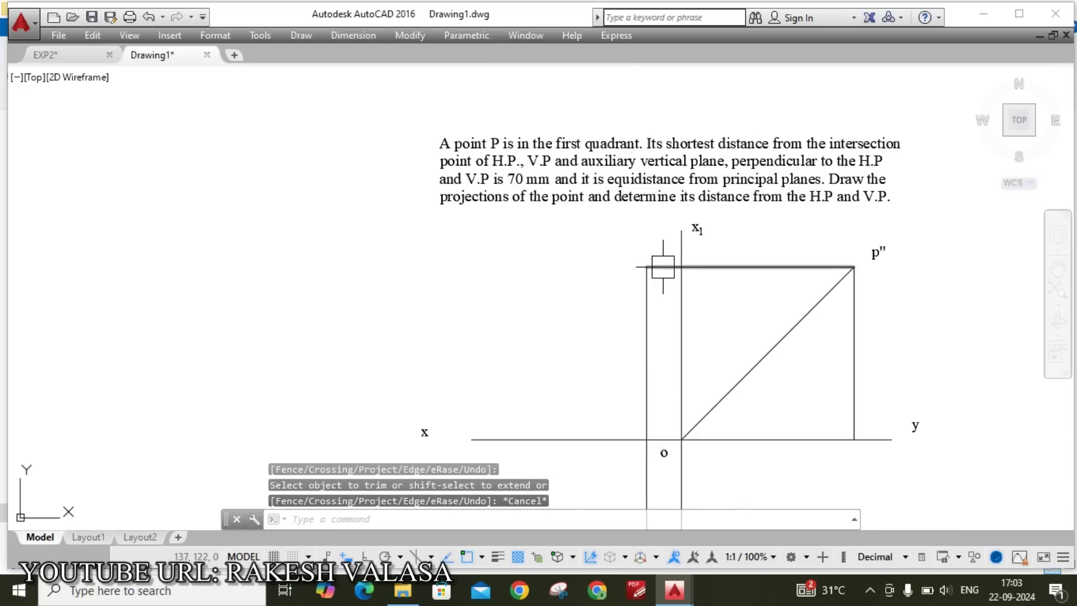
pyautogui.scroll(2, 648, 268)
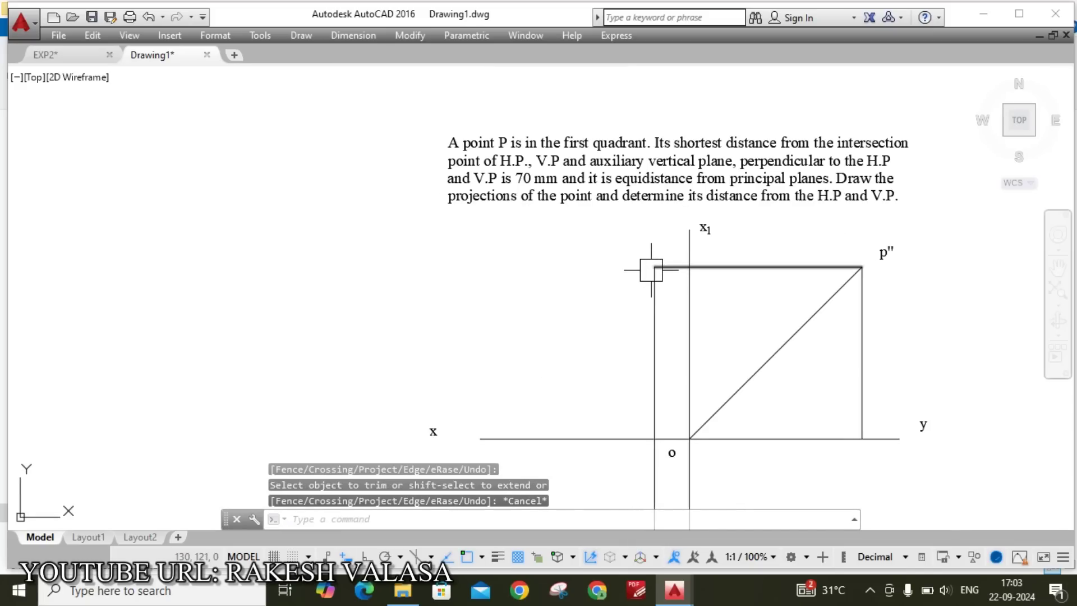
# Label the top-left corner p' with MTEXT
pyautogui.write('mt')
pyautogui.press('Return')
pyautogui.scroll(2, 645, 241)
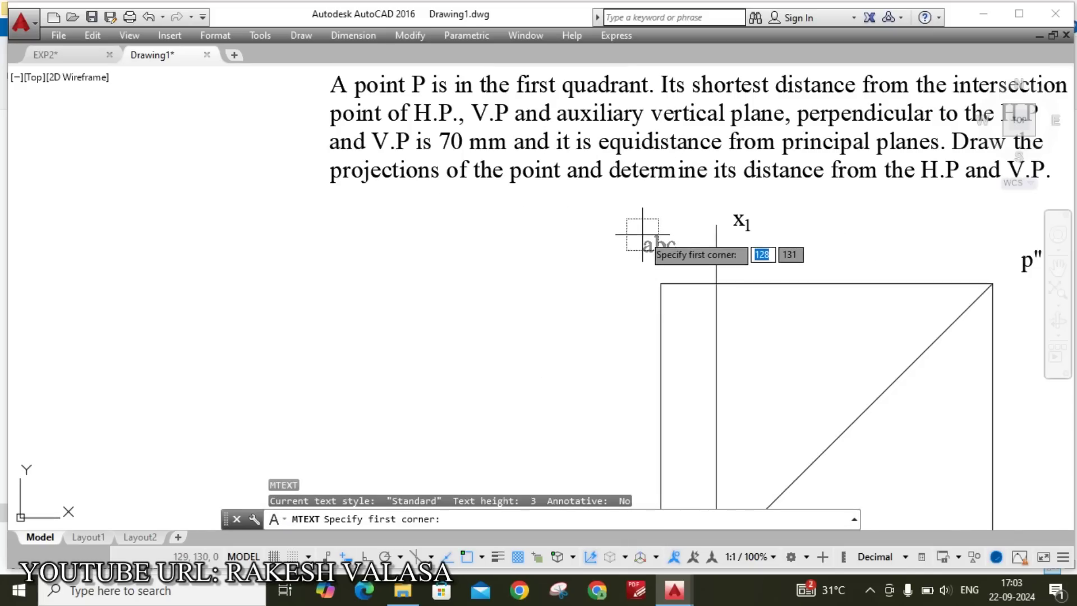
pyautogui.click(640, 229)
pyautogui.click(682, 258)
pyautogui.write("p'")
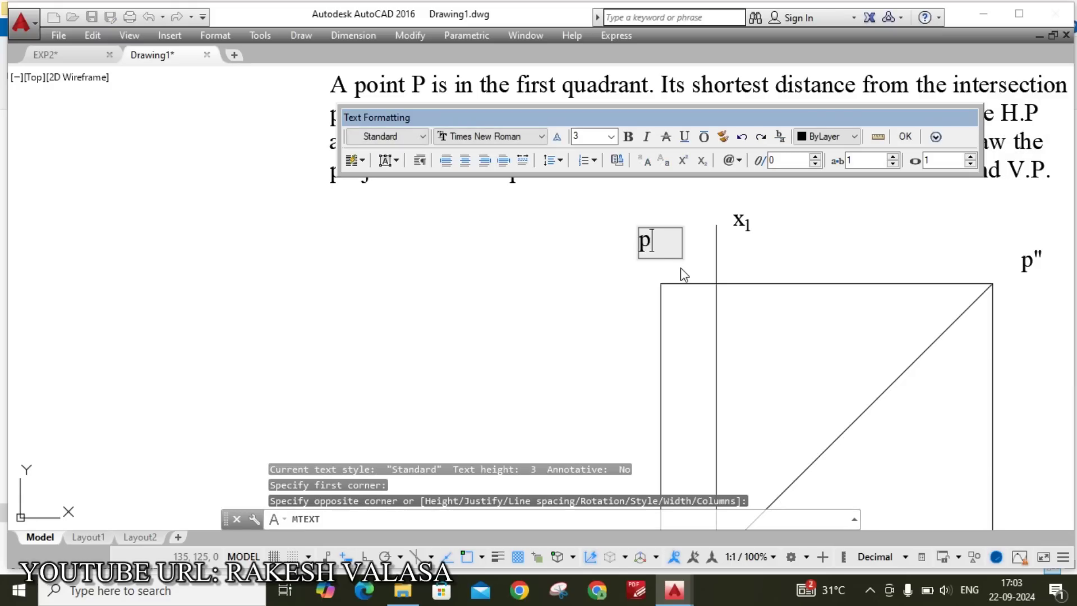
pyautogui.click(904, 136)
pyautogui.scroll(-6, 794, 197)
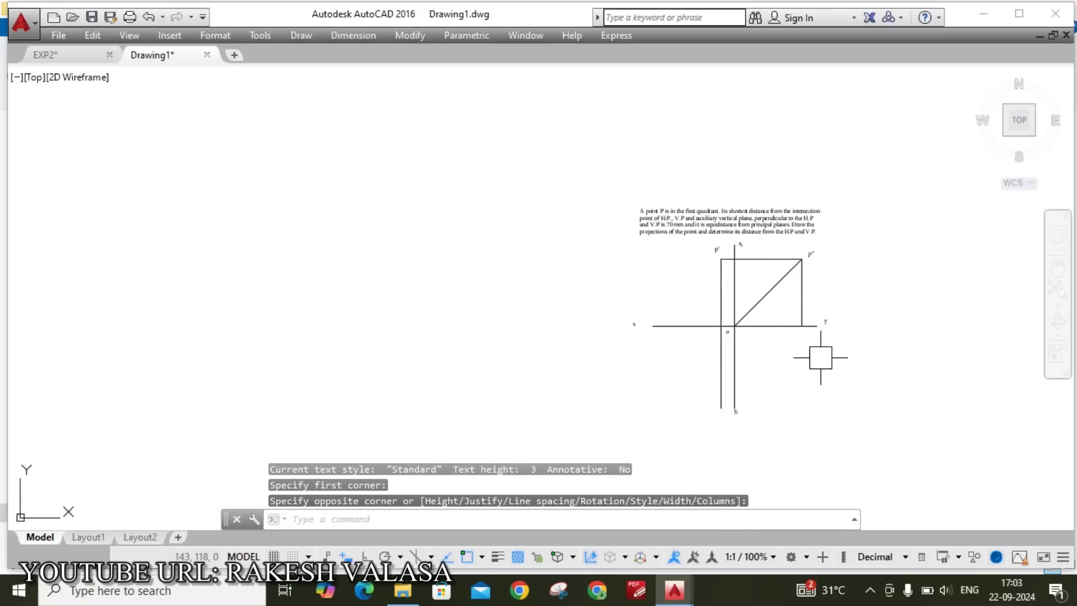
# Label the intersection of the x1 line and the top line m
pyautogui.scroll(2, 820, 357)
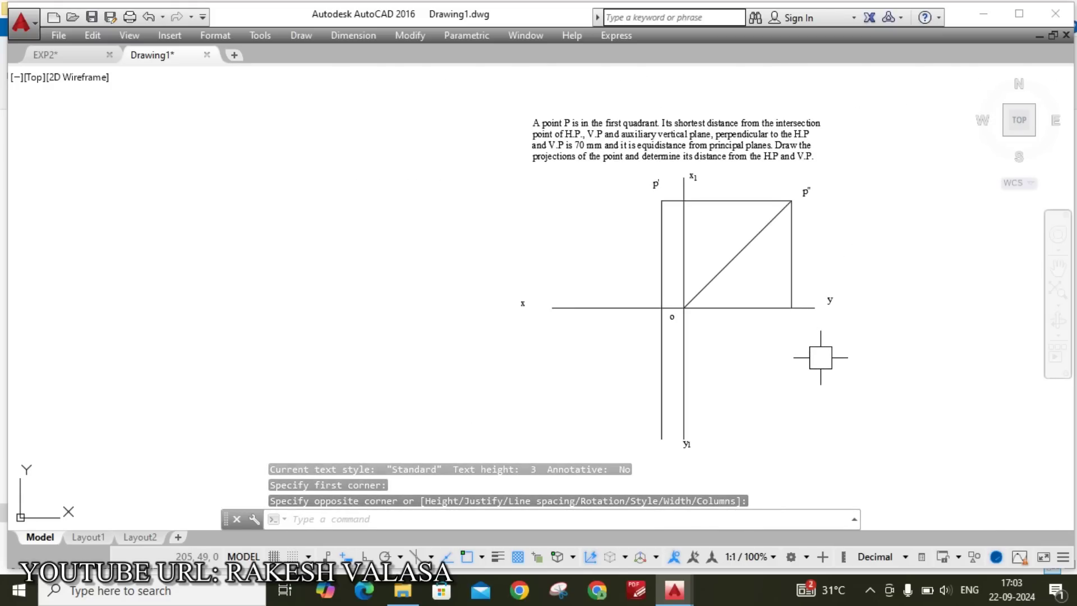
pyautogui.scroll(2, 780, 261)
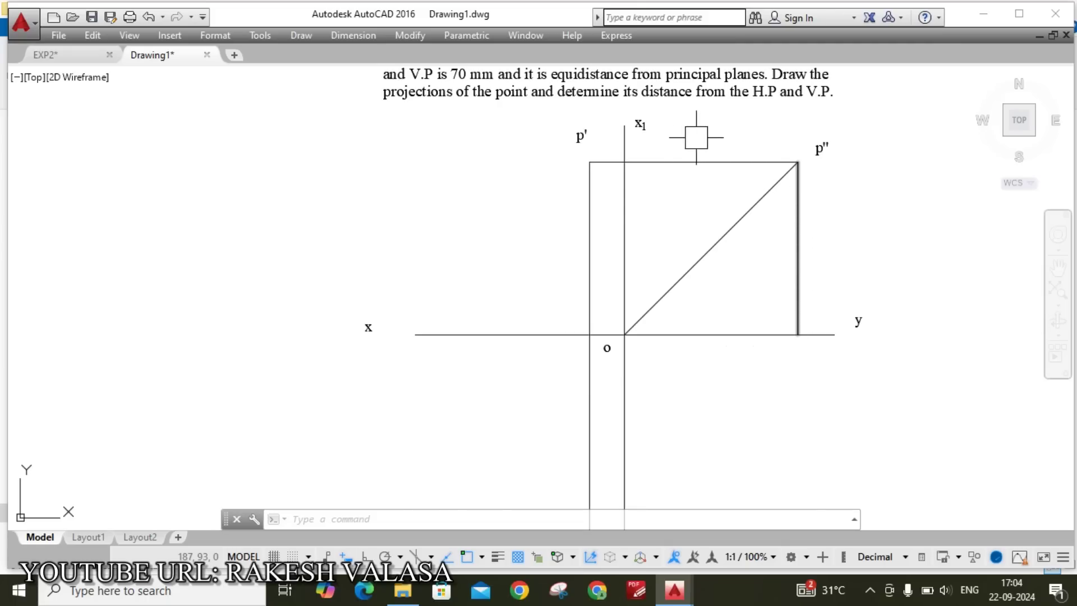
pyautogui.scroll(2, 636, 127)
pyautogui.scroll(-1, 851, 244)
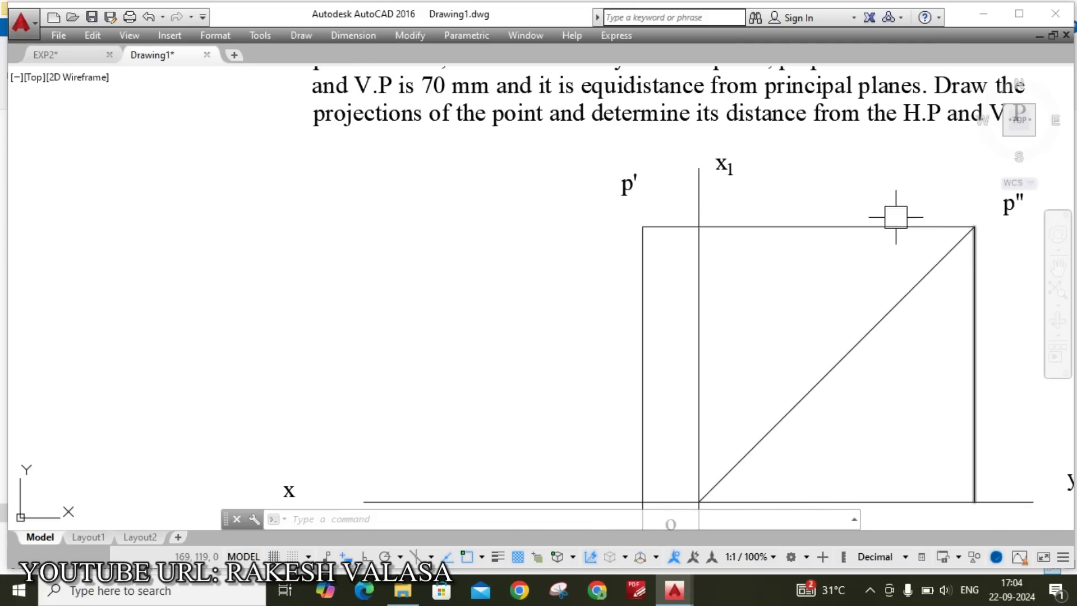
pyautogui.scroll(1, 701, 197)
pyautogui.press('Return')
pyautogui.scroll(1, 737, 233)
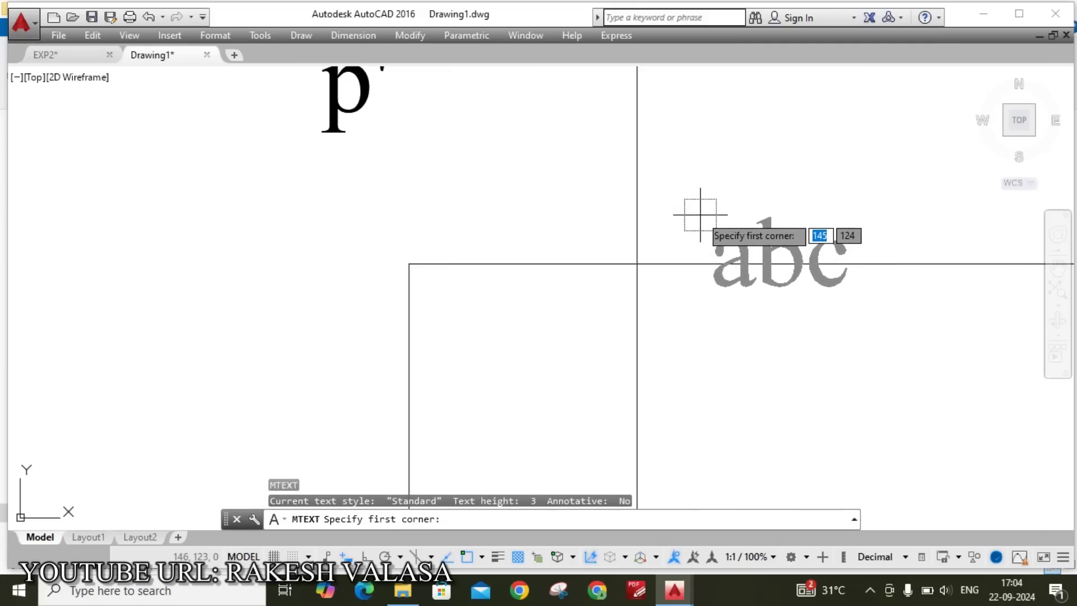
pyautogui.click(667, 195)
pyautogui.click(741, 232)
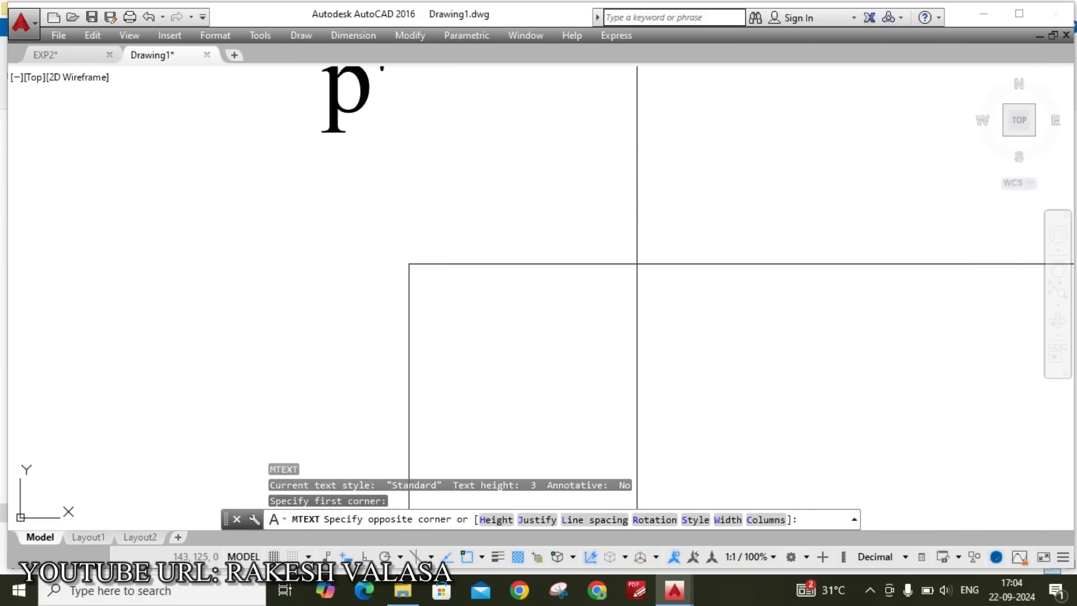
pyautogui.write('m')
pyautogui.click(952, 102)
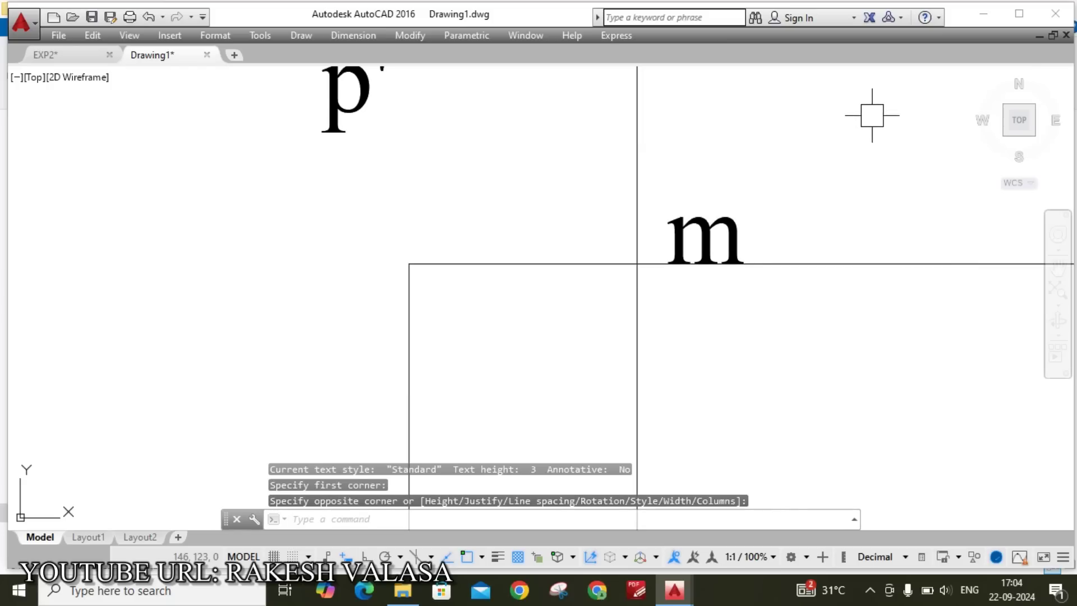
pyautogui.scroll(-5, 789, 117)
# Label the right vertical's foot on the x–y line n
pyautogui.moveTo(802, 204); pyautogui.dragTo(534, 163, button='middle')
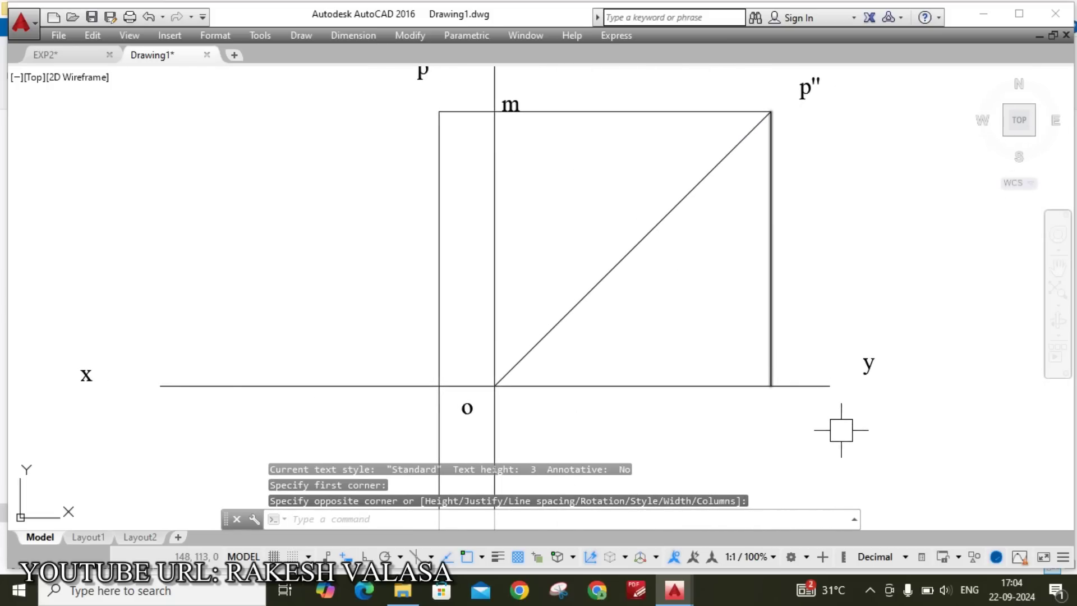
pyautogui.scroll(2, 839, 430)
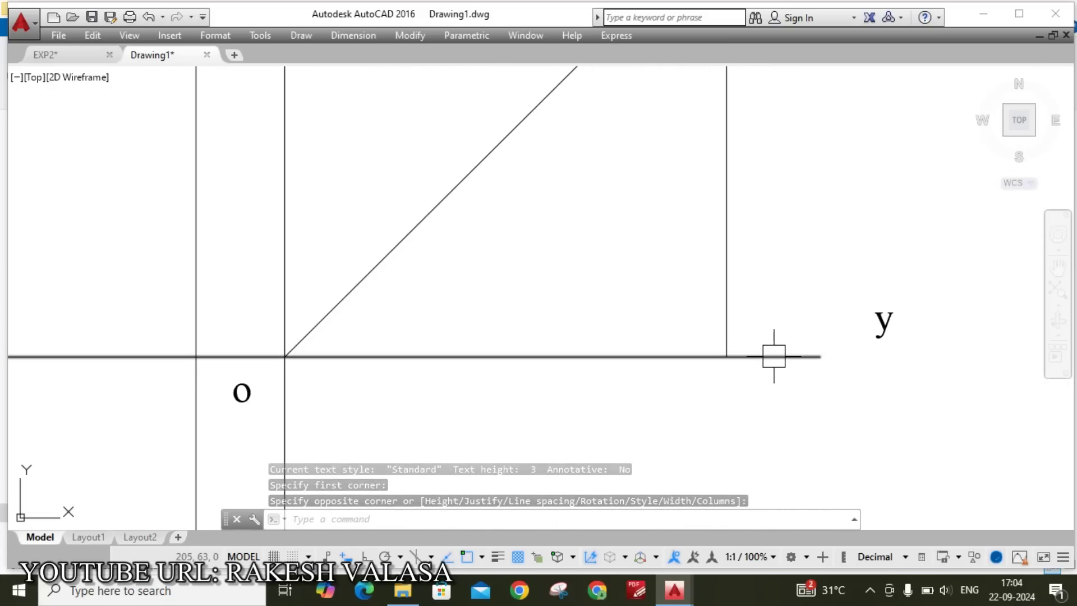
pyautogui.write('y')
pyautogui.press('Escape')
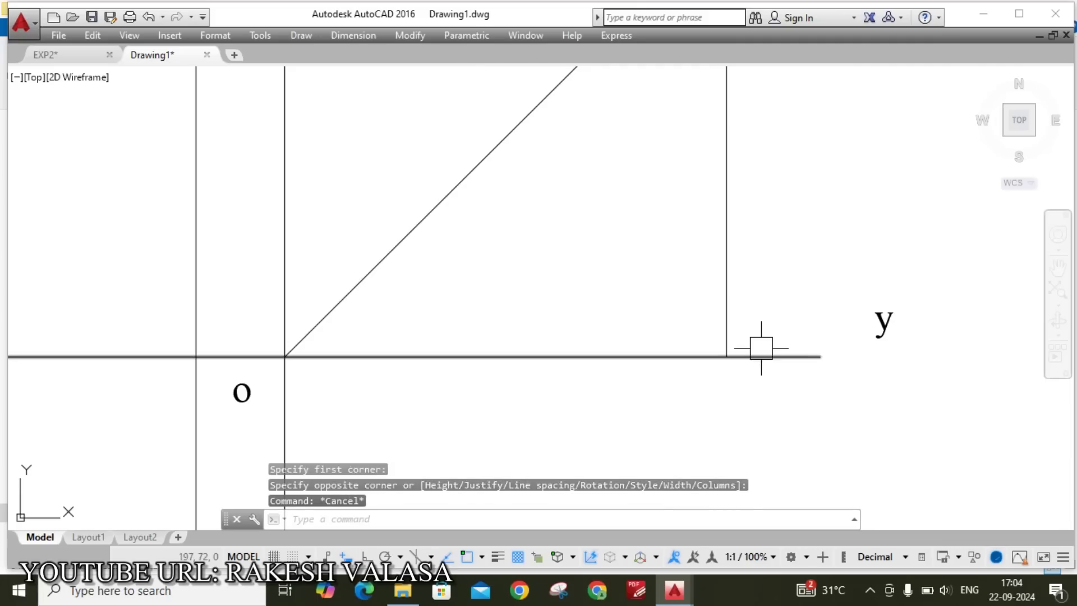
pyautogui.write('t')
pyautogui.press('Return')
pyautogui.scroll(2, 762, 352)
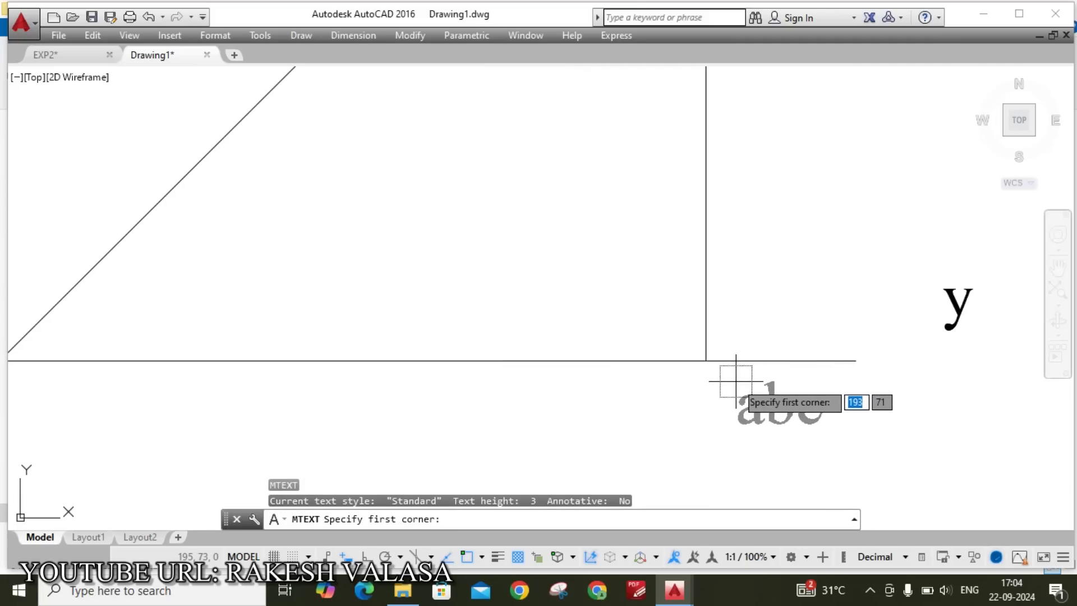
pyautogui.click(825, 425)
pyautogui.write('n')
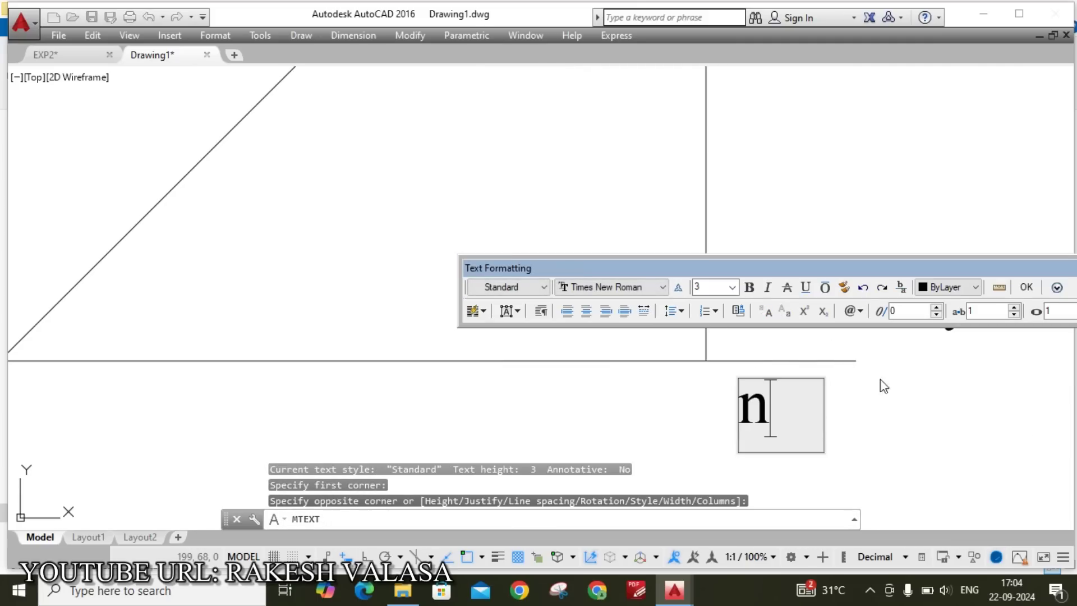
pyautogui.click(913, 365)
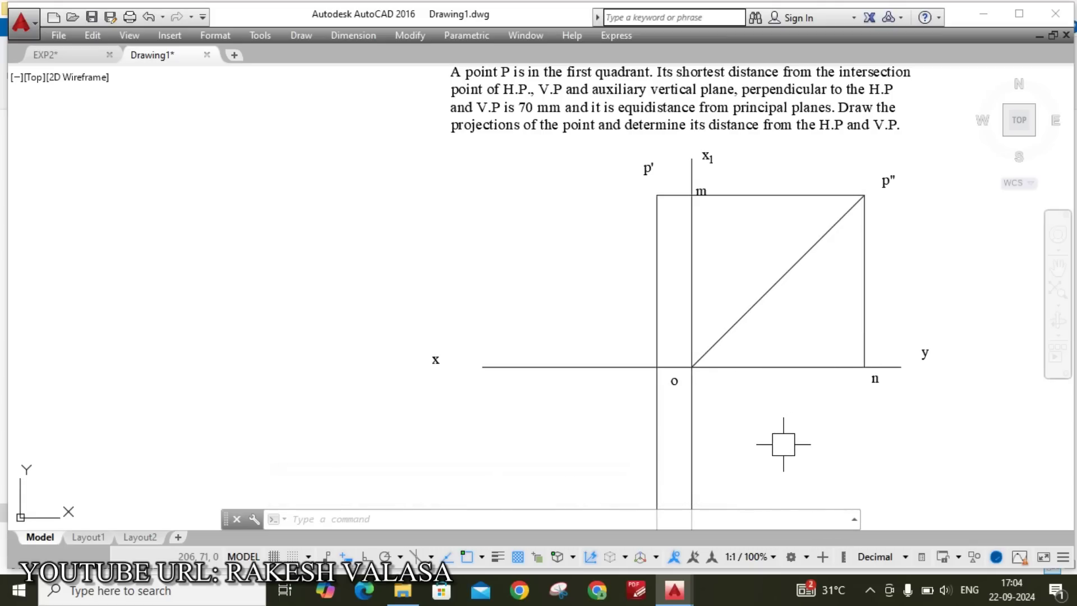
# Draw a centre-start-end arc centred at o, from n down to the y1 line
pyautogui.press('Return')
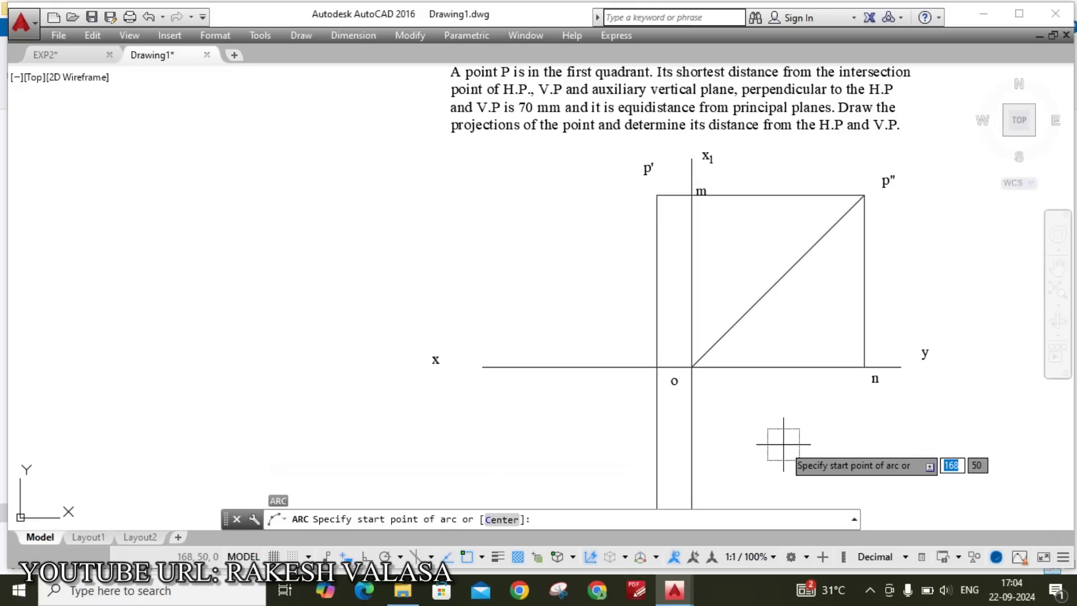
pyautogui.write('c')
pyautogui.press('Return')
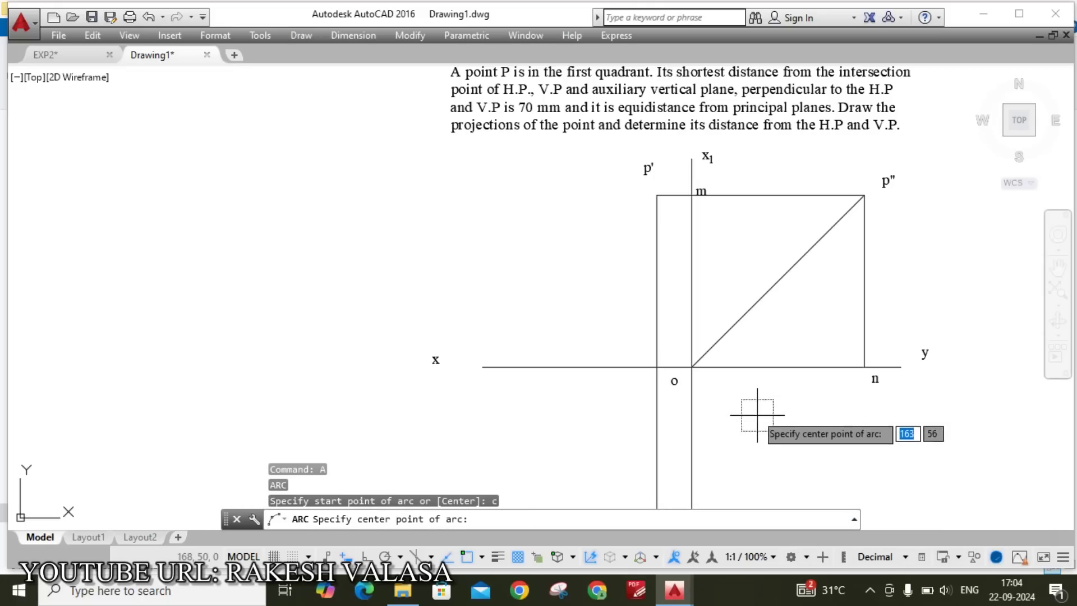
pyautogui.click(691, 366)
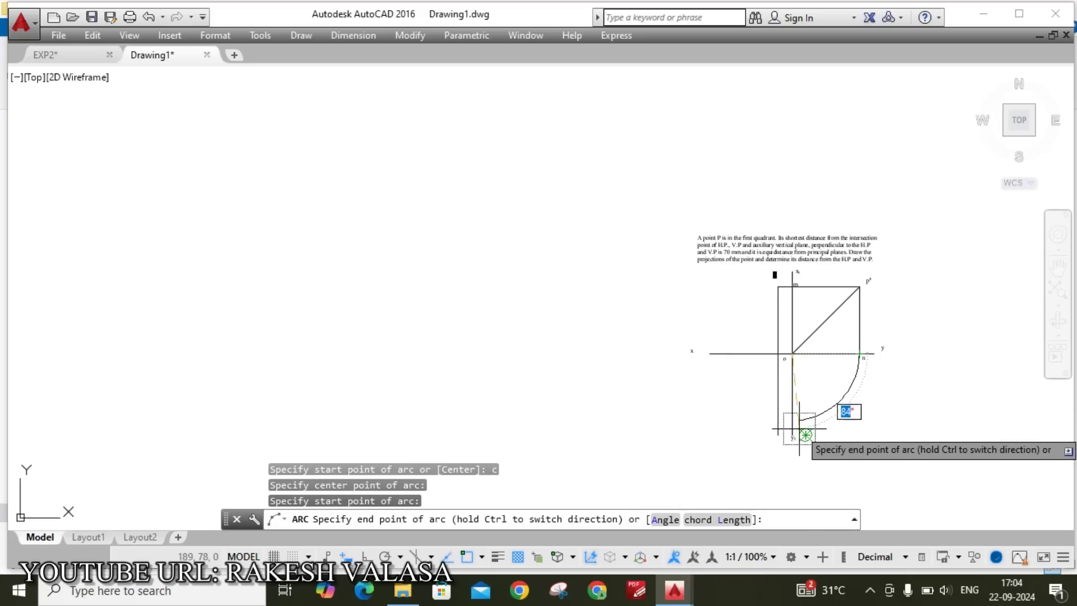
pyautogui.scroll(4, 791, 433)
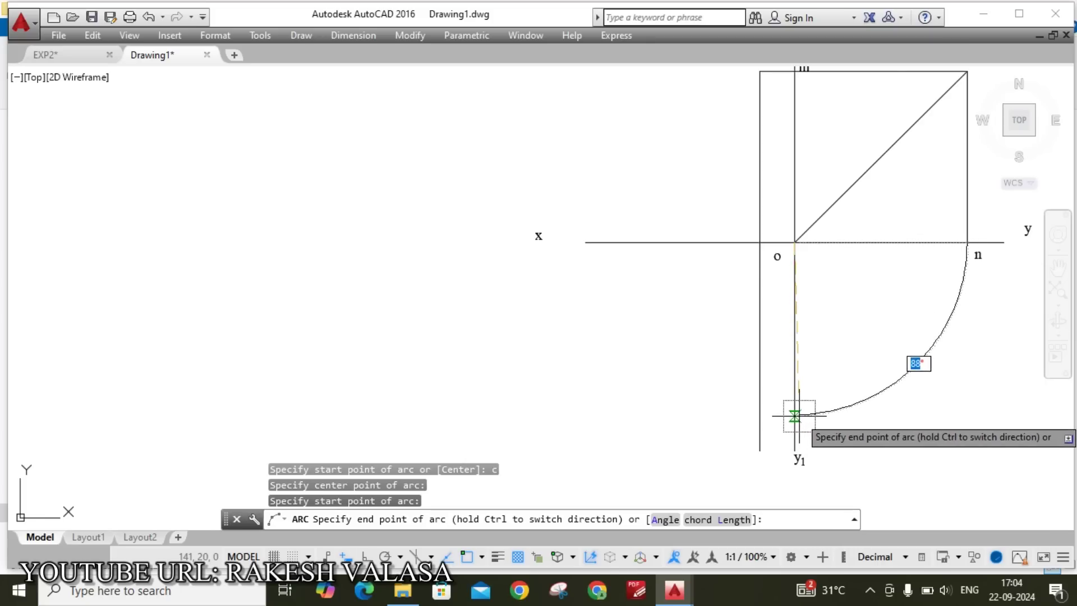
pyautogui.click(795, 416)
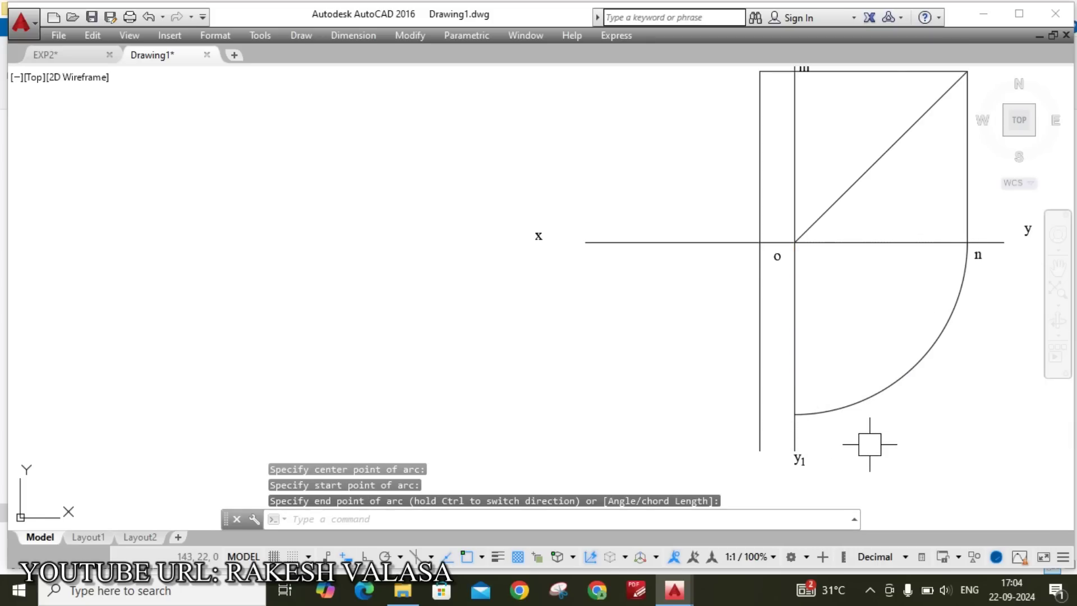
pyautogui.scroll(-2, 869, 444)
pyautogui.press('Escape')
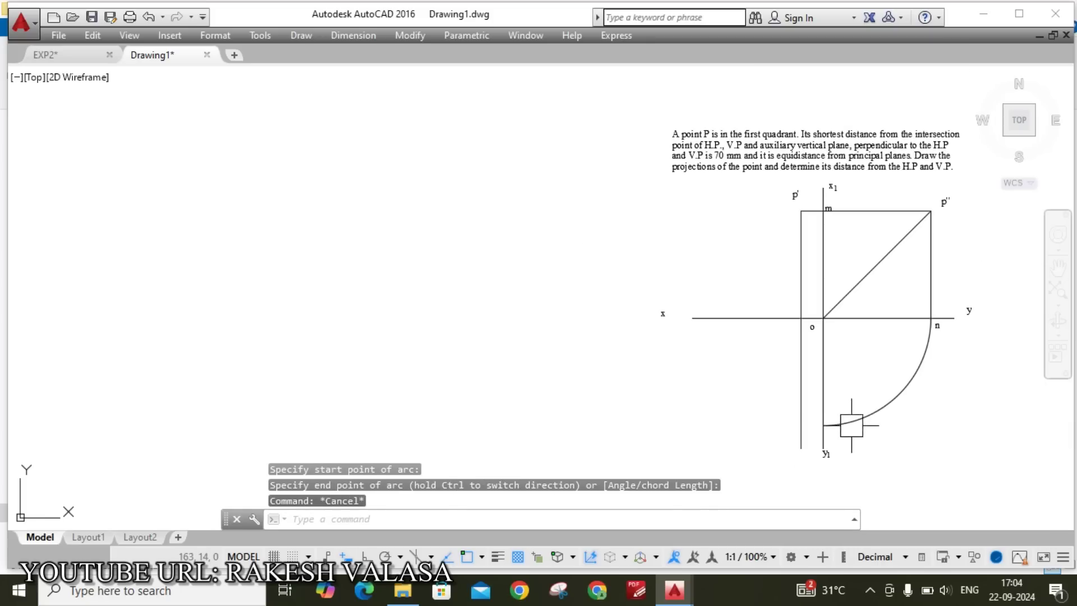
pyautogui.scroll(2, 852, 425)
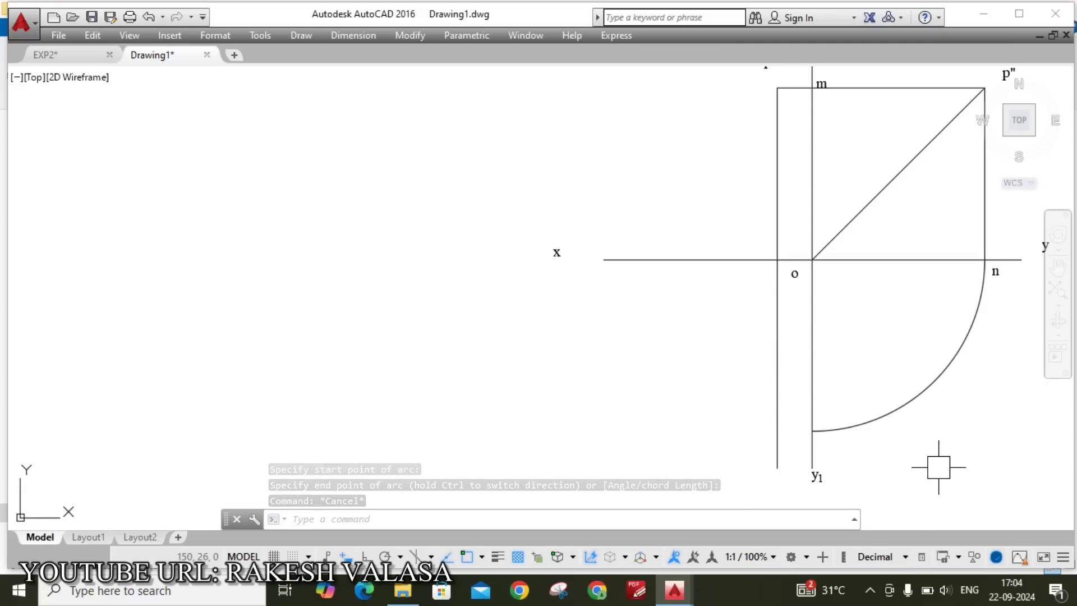
# Draw a horizontal line from the arc's lower end to the offset vertical line
pyautogui.write('ex')
pyautogui.press('Return')
pyautogui.press('Return')
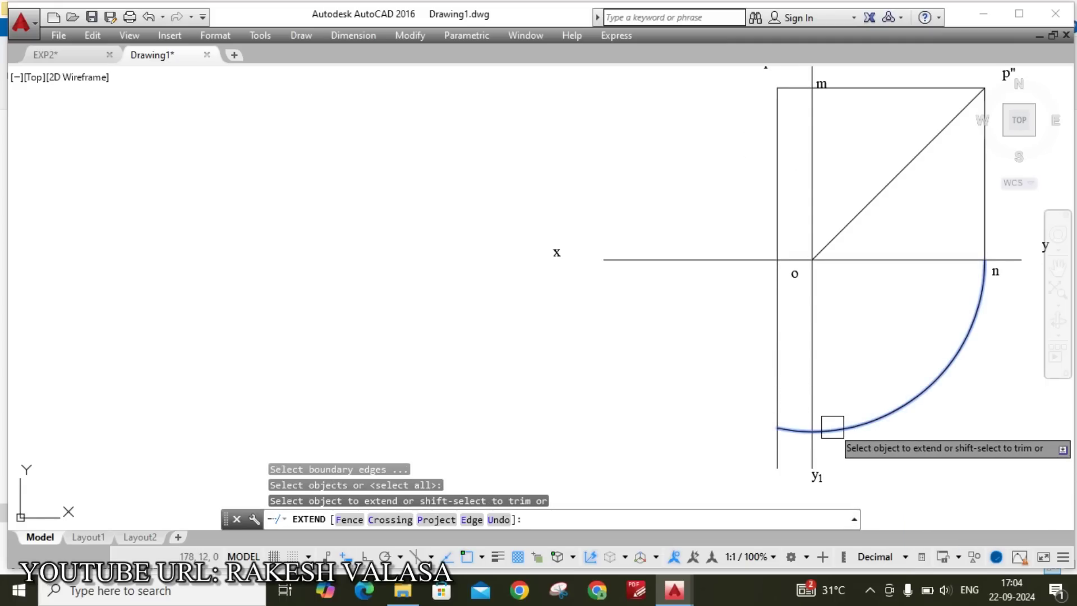
pyautogui.press('Escape')
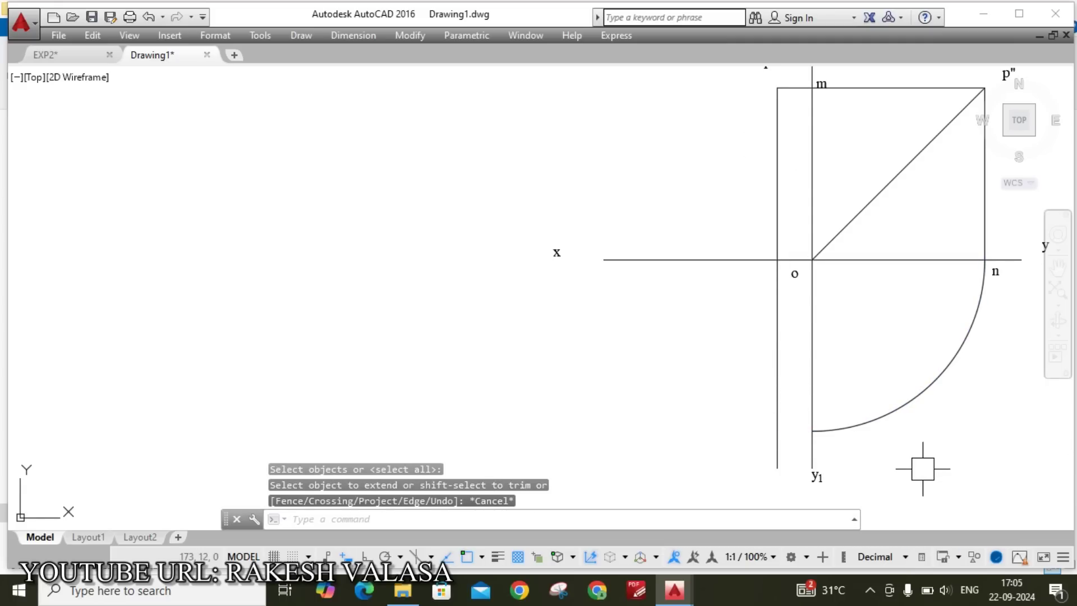
pyautogui.write('l')
pyautogui.press('Return')
pyautogui.scroll(4, 813, 432)
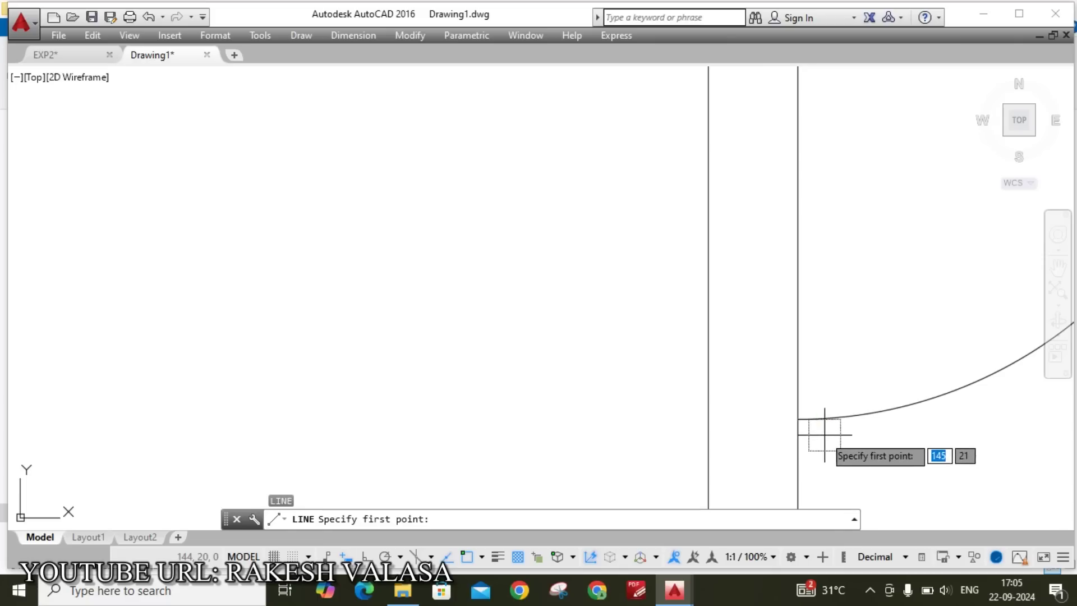
pyautogui.click(798, 419)
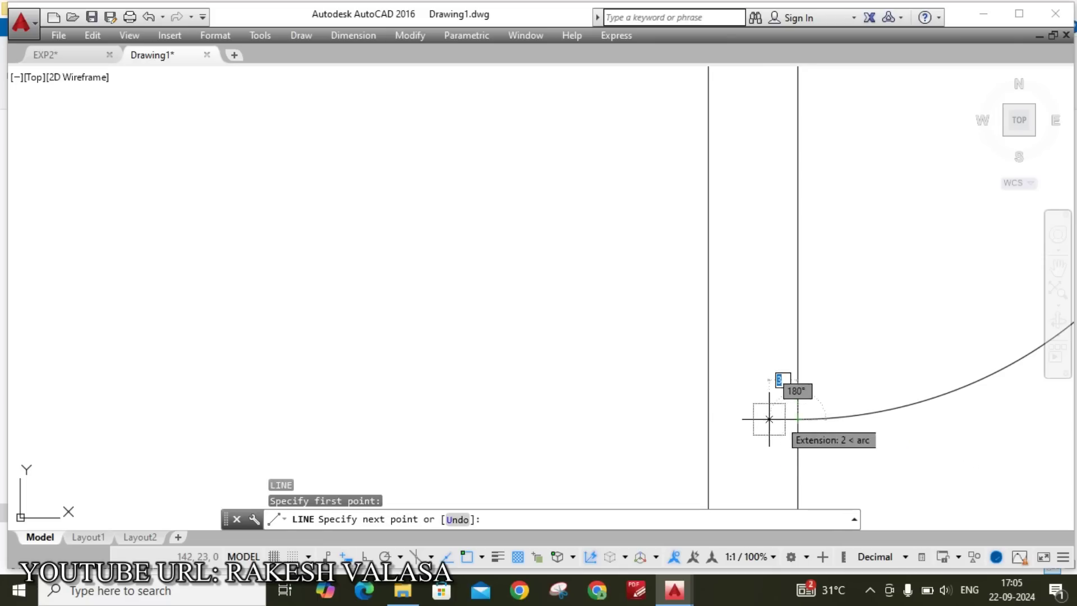
pyautogui.click(708, 419)
pyautogui.press('Escape')
# Begin the p label by drawing an MTEXT box below the new lower corner
pyautogui.scroll(-4, 807, 309)
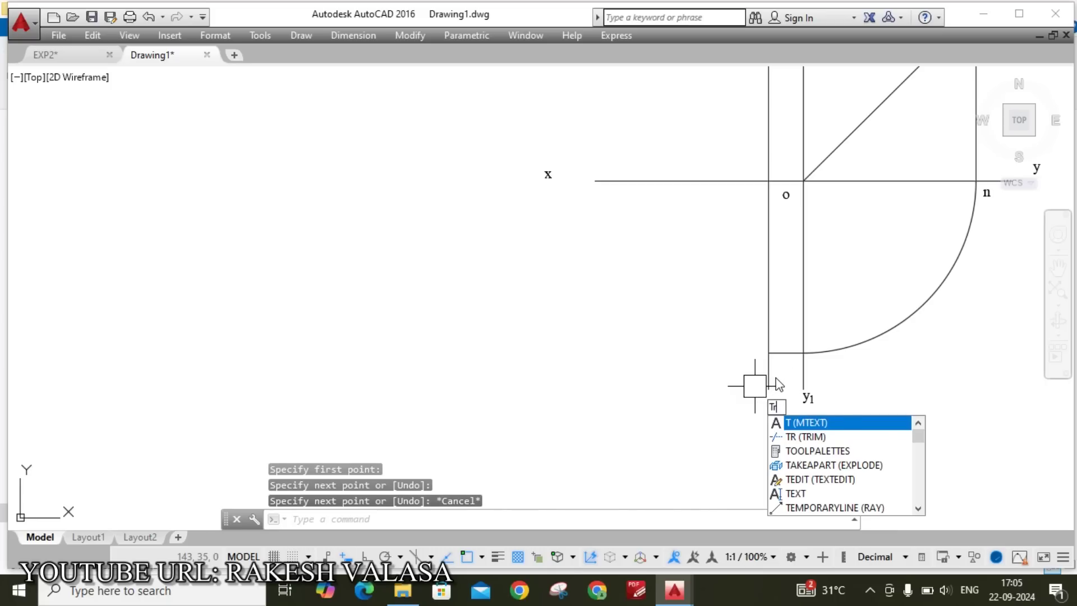
pyautogui.press('Return')
pyautogui.press('Return')
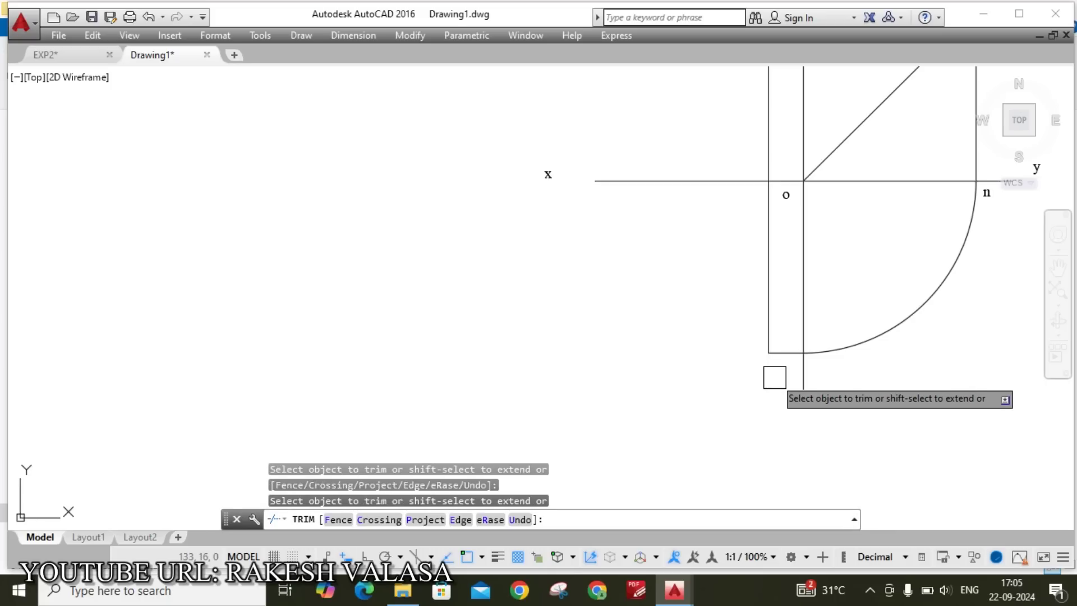
pyautogui.scroll(-3, 775, 377)
pyautogui.press('Escape')
pyautogui.scroll(2, 833, 386)
pyautogui.scroll(-2, 833, 386)
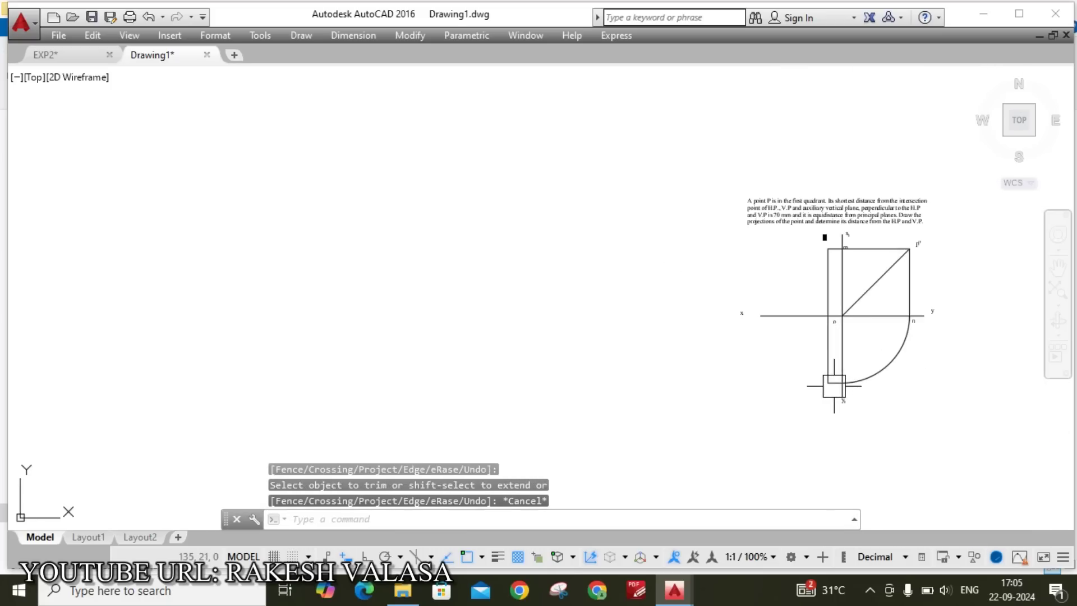
pyautogui.scroll(2, 922, 353)
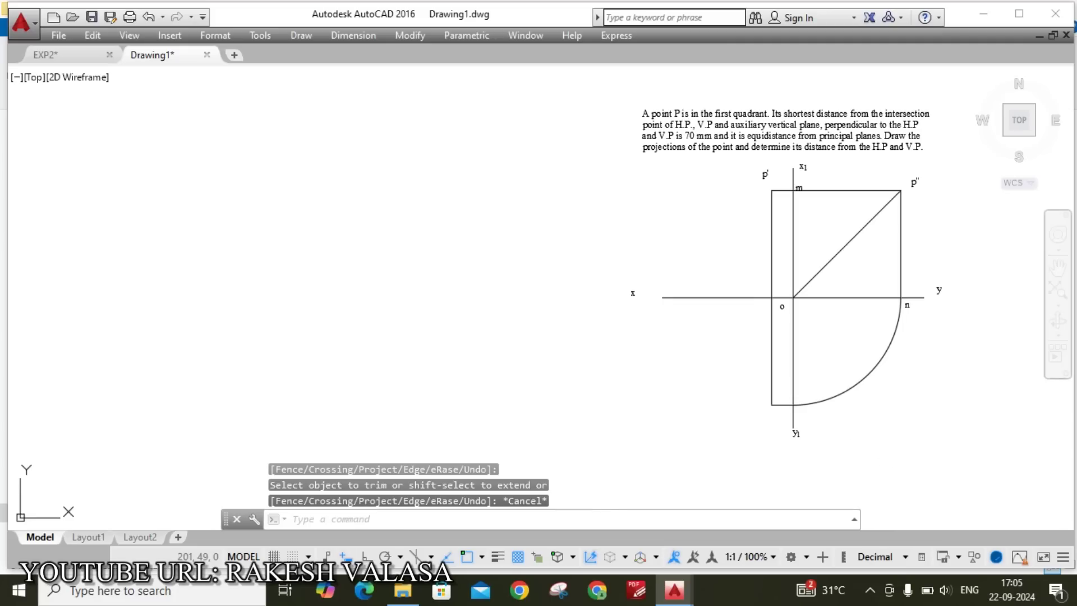
pyautogui.scroll(4, 784, 415)
pyautogui.write('mt')
pyautogui.press('Return')
pyautogui.click(720, 391)
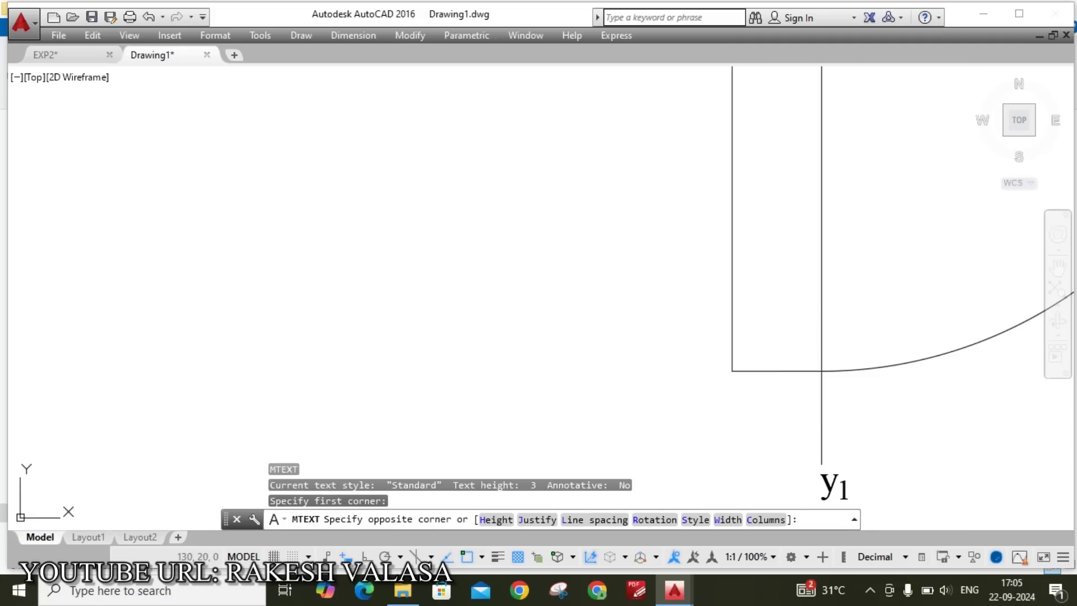
pyautogui.click(777, 439)
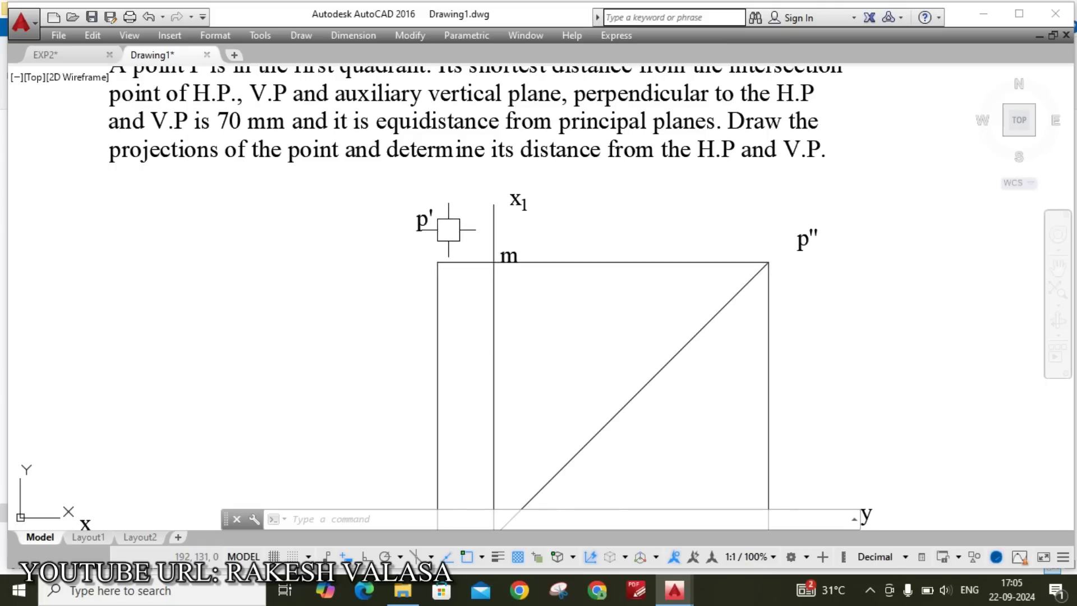
pyautogui.scroll(-5, 449, 229)
pyautogui.scroll(5, 623, 243)
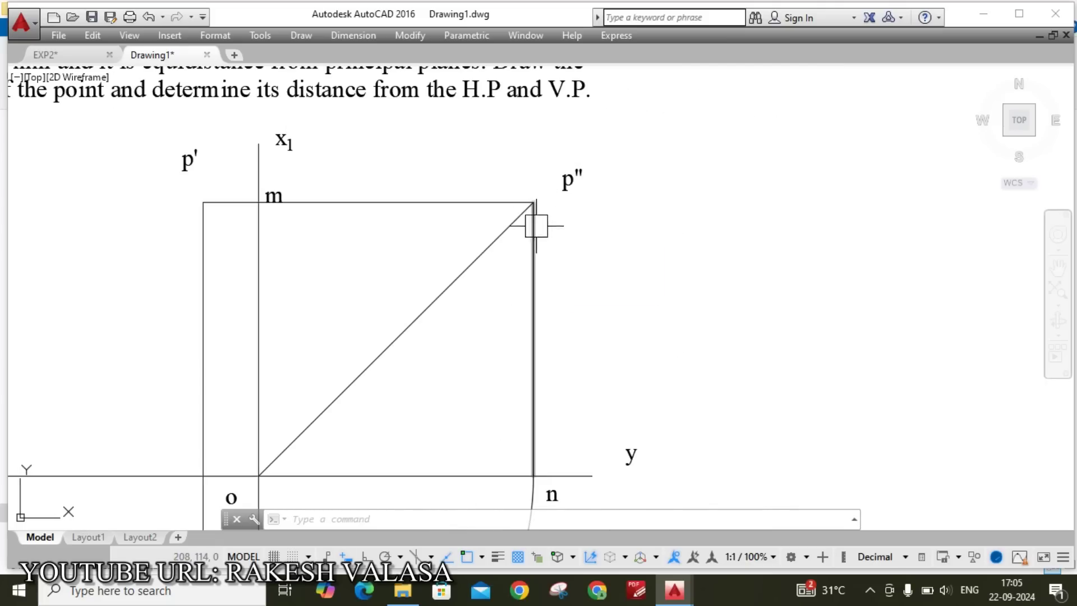
pyautogui.moveTo(622, 388); pyautogui.dragTo(800, 243, button='middle')
pyautogui.scroll(-2, 790, 270)
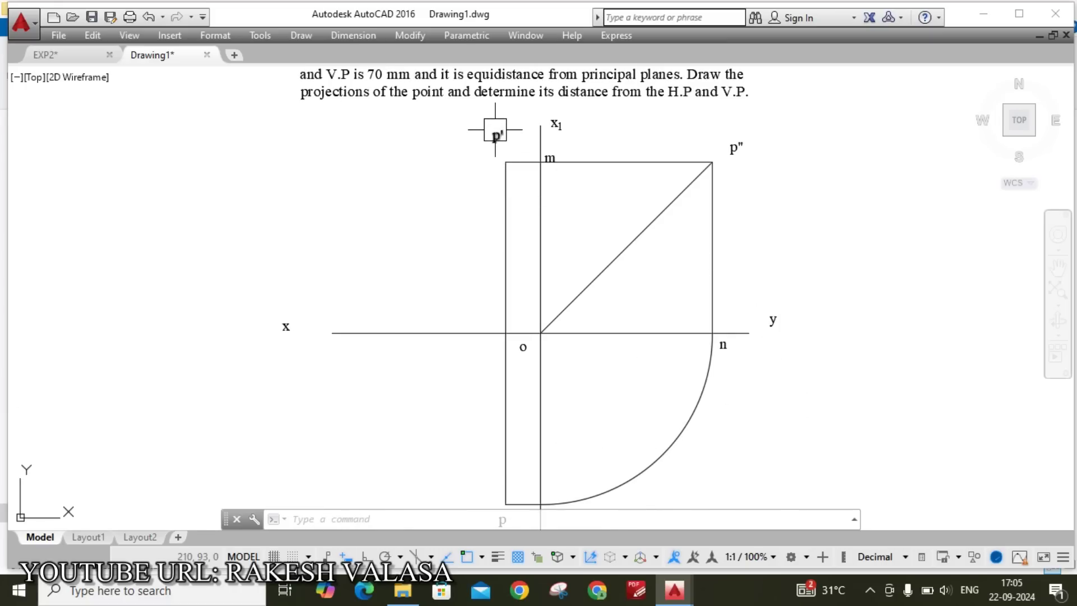
pyautogui.scroll(-2, 495, 129)
pyautogui.scroll(-2, 550, 283)
pyautogui.scroll(3, 548, 275)
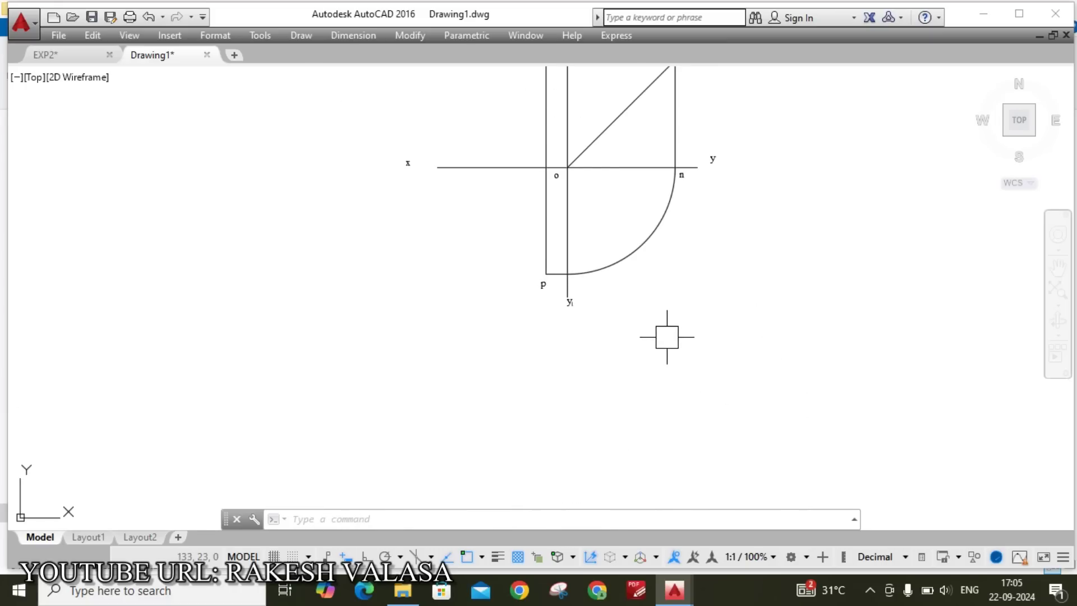
pyautogui.moveTo(667, 337); pyautogui.dragTo(687, 404, button='middle')
pyautogui.scroll(2, 629, 197)
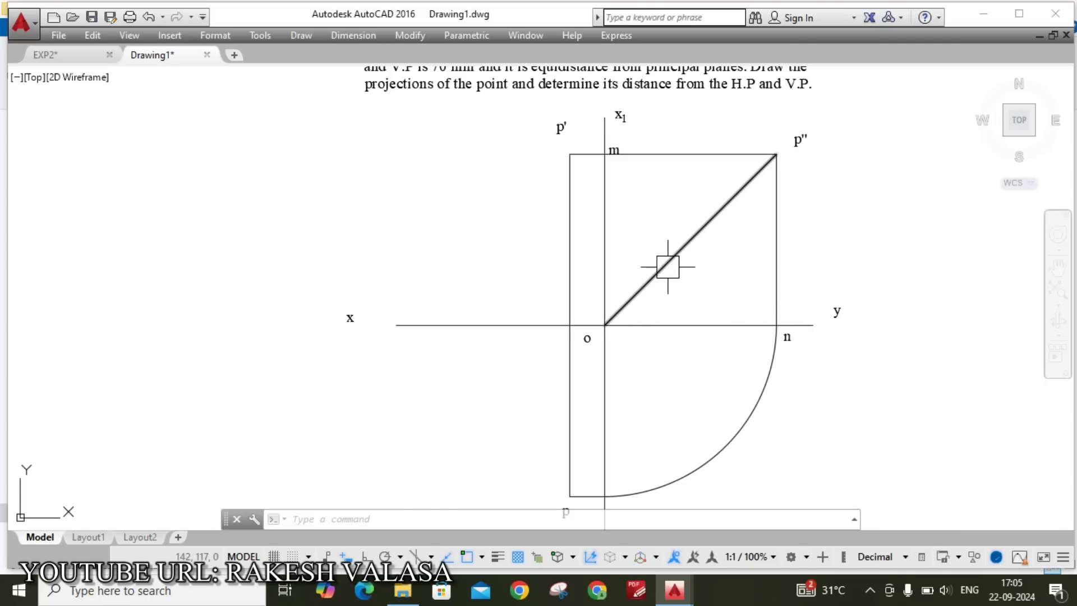
# Add a 45° angular dimension between the diagonal o–p'' and the xy line
pyautogui.write('a')
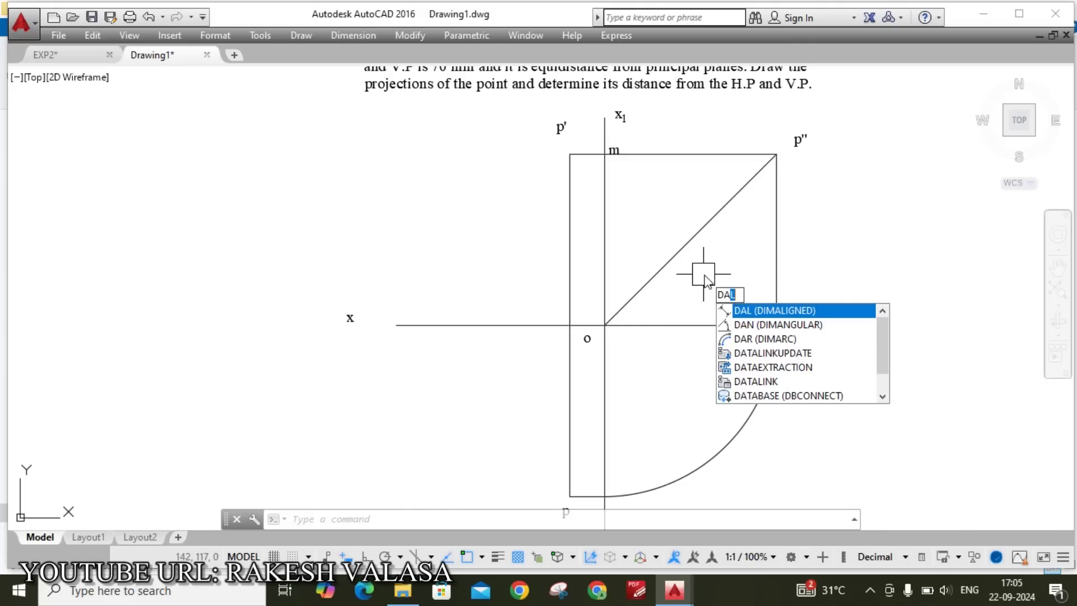
pyautogui.press('Return')
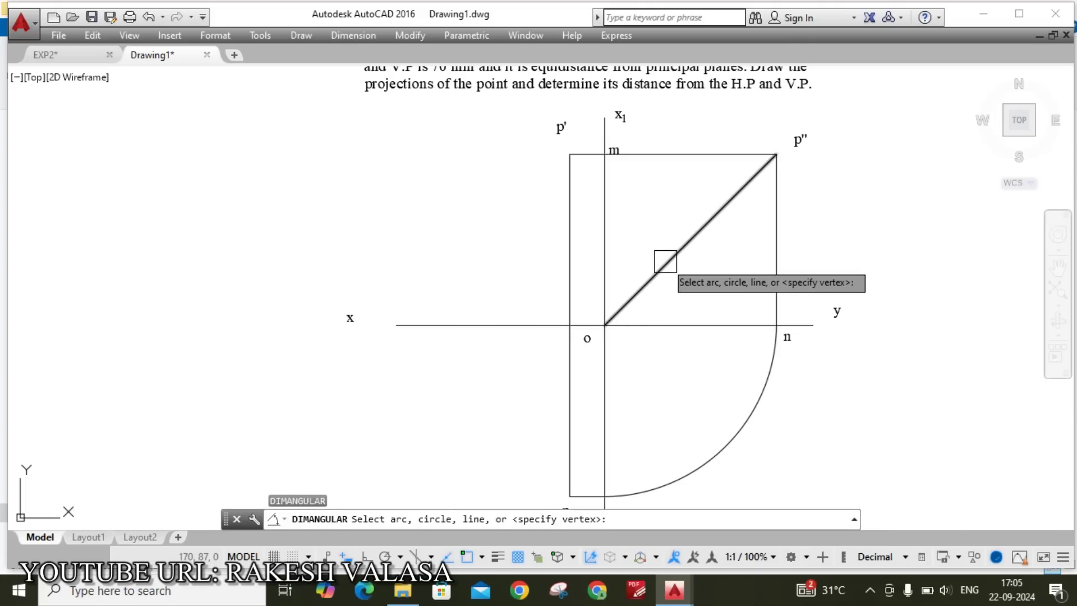
pyautogui.click(665, 261)
pyautogui.click(690, 324)
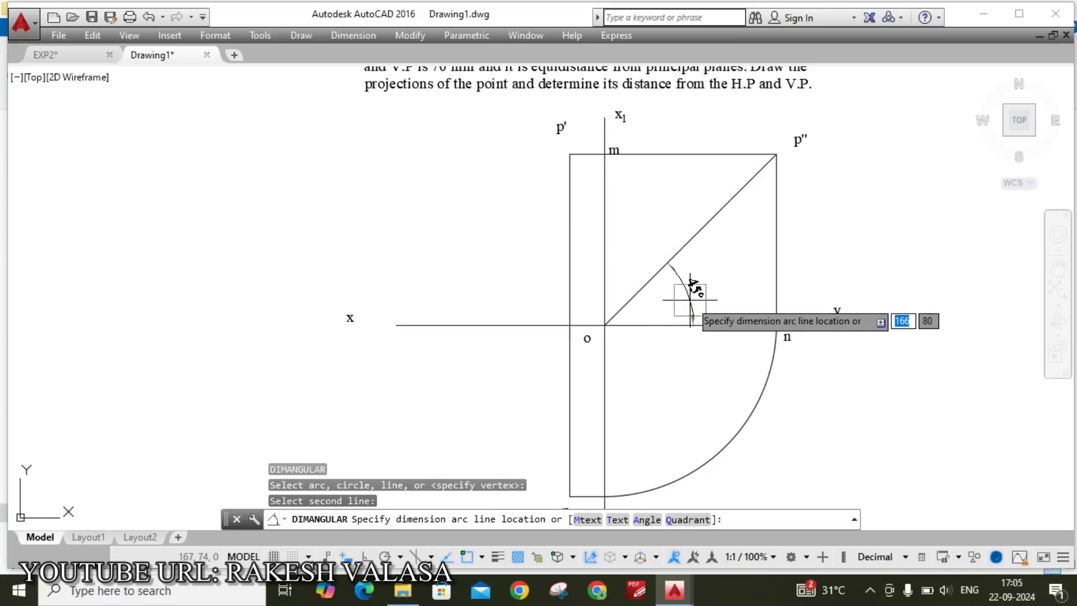
pyautogui.click(689, 300)
pyautogui.scroll(-4, 695, 344)
pyautogui.scroll(4, 717, 260)
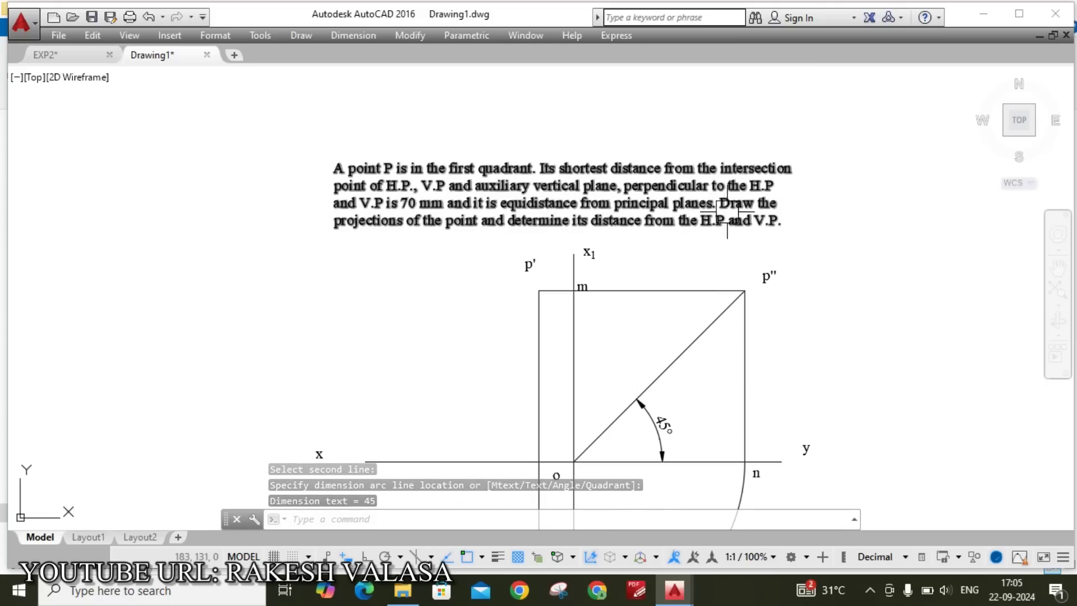
pyautogui.scroll(-5, 690, 269)
pyautogui.scroll(3, 637, 293)
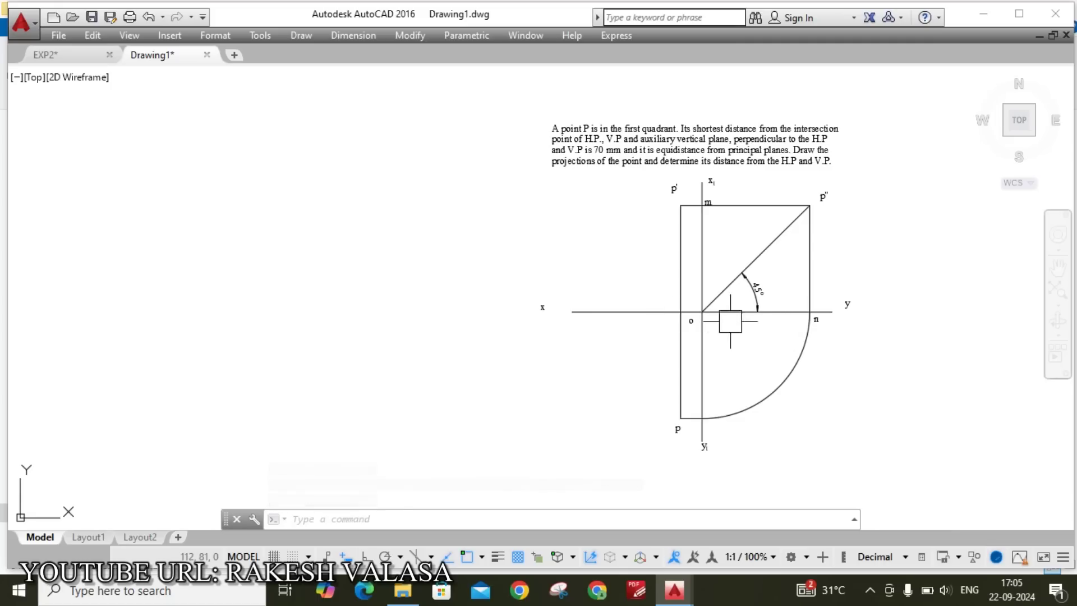
pyautogui.scroll(2, 815, 307)
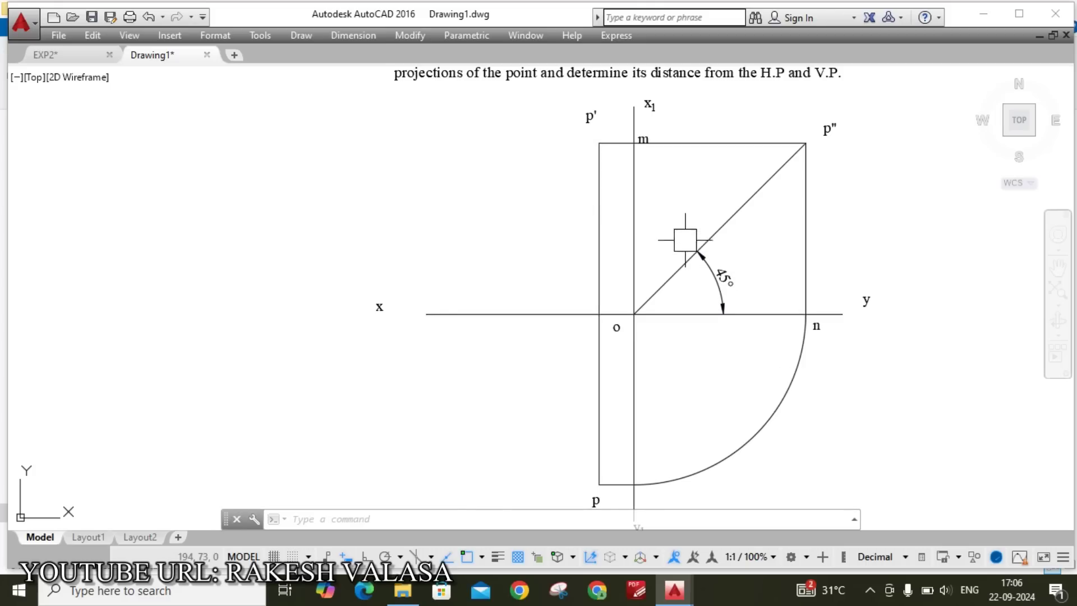
pyautogui.moveTo(882, 217); pyautogui.dragTo(822, 289, button='middle')
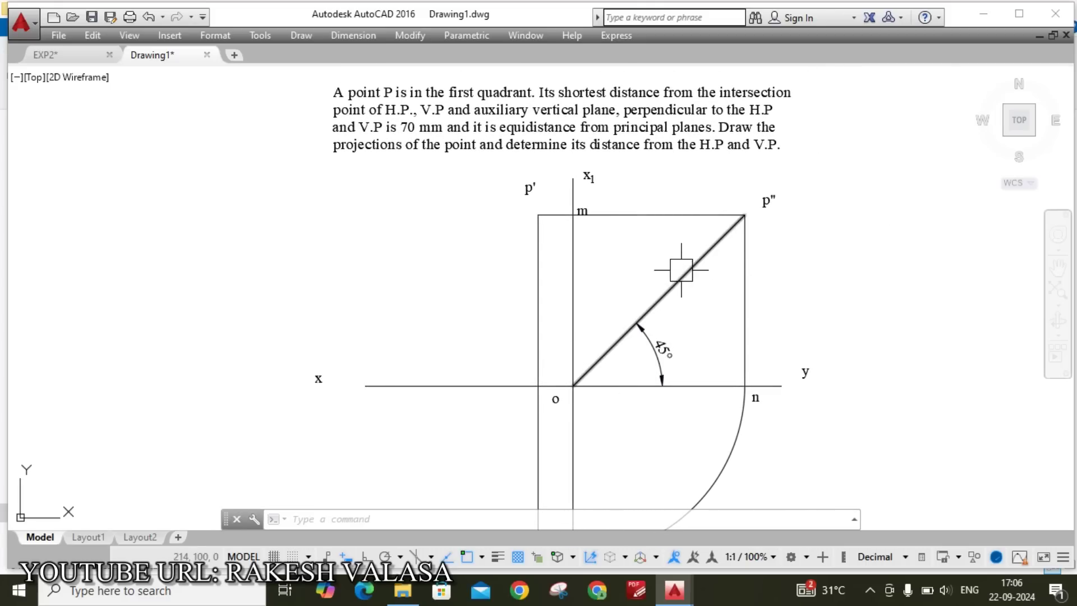
# Write a '70' text label for the diagonal's length
pyautogui.scroll(2, 658, 265)
pyautogui.press('Return')
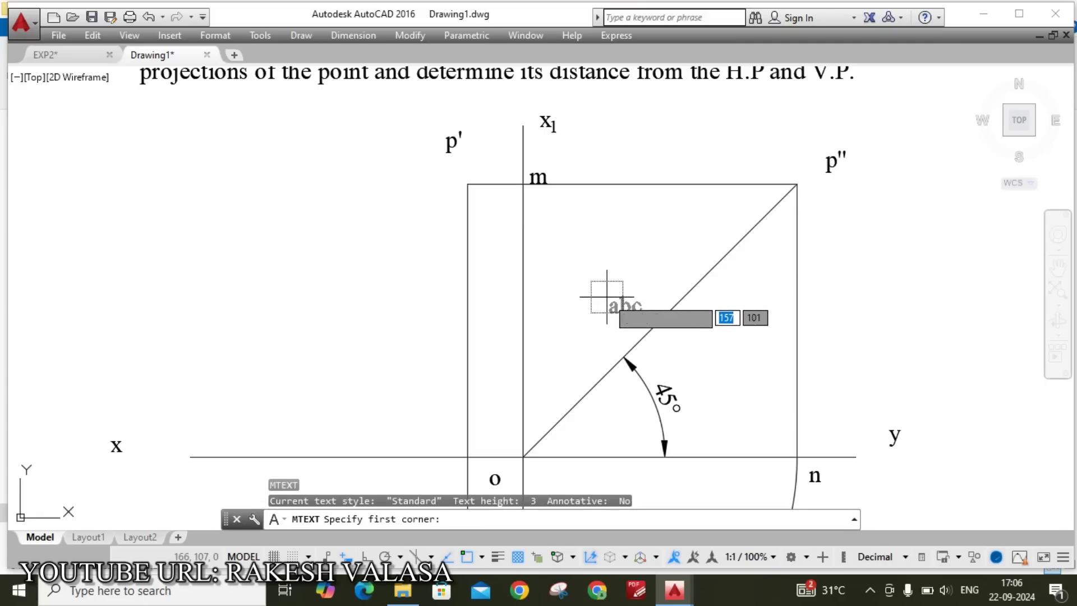
pyautogui.click(595, 281)
pyautogui.click(645, 312)
pyautogui.write('7')
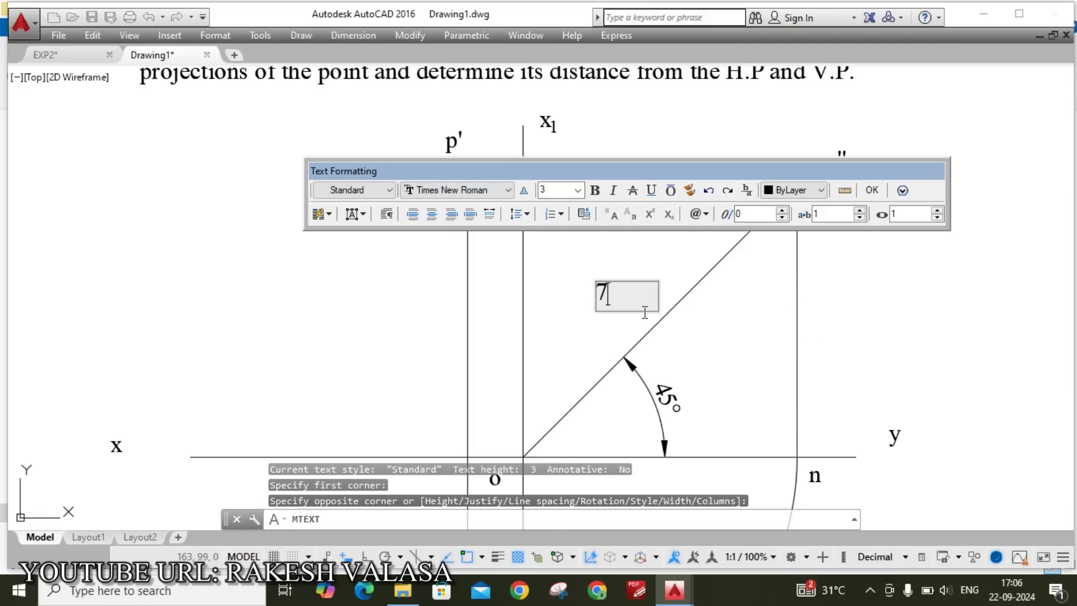
pyautogui.write('0')
pyautogui.press('Return')
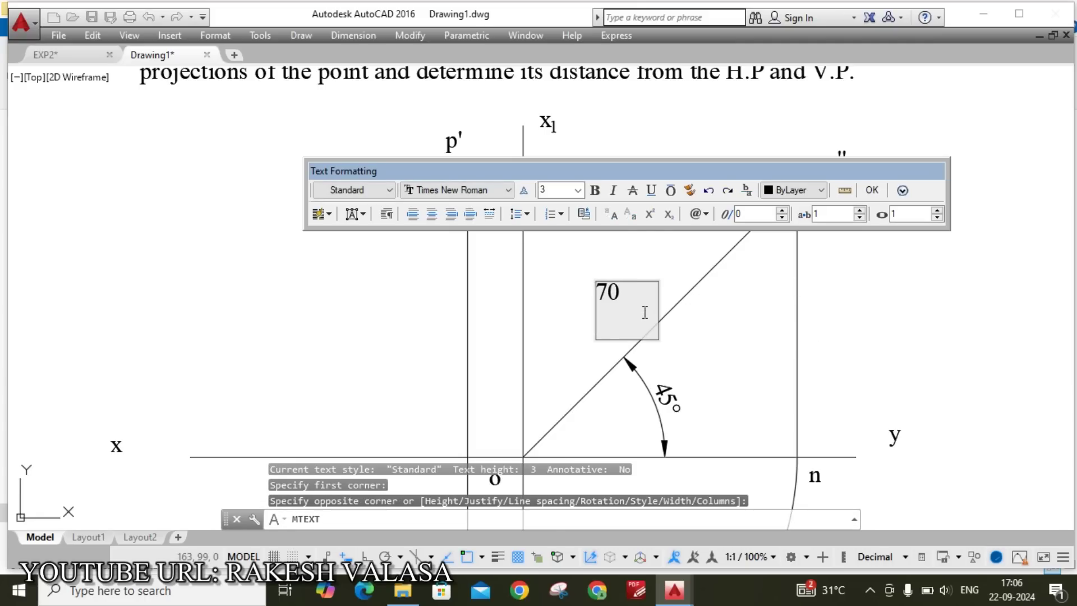
pyautogui.click(870, 191)
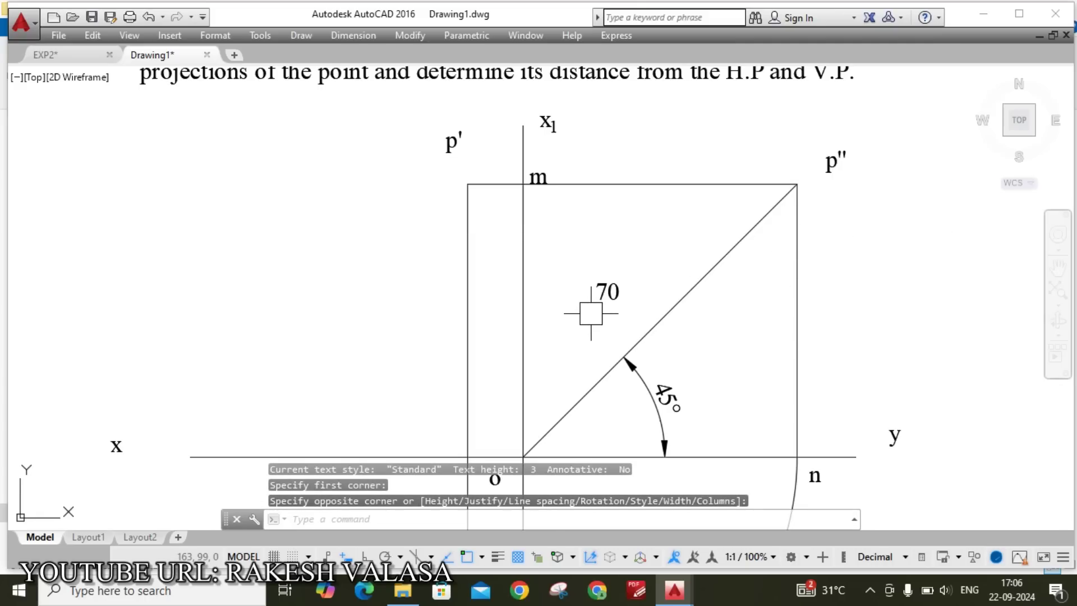
pyautogui.press('BackSpace')
pyautogui.press('Escape')
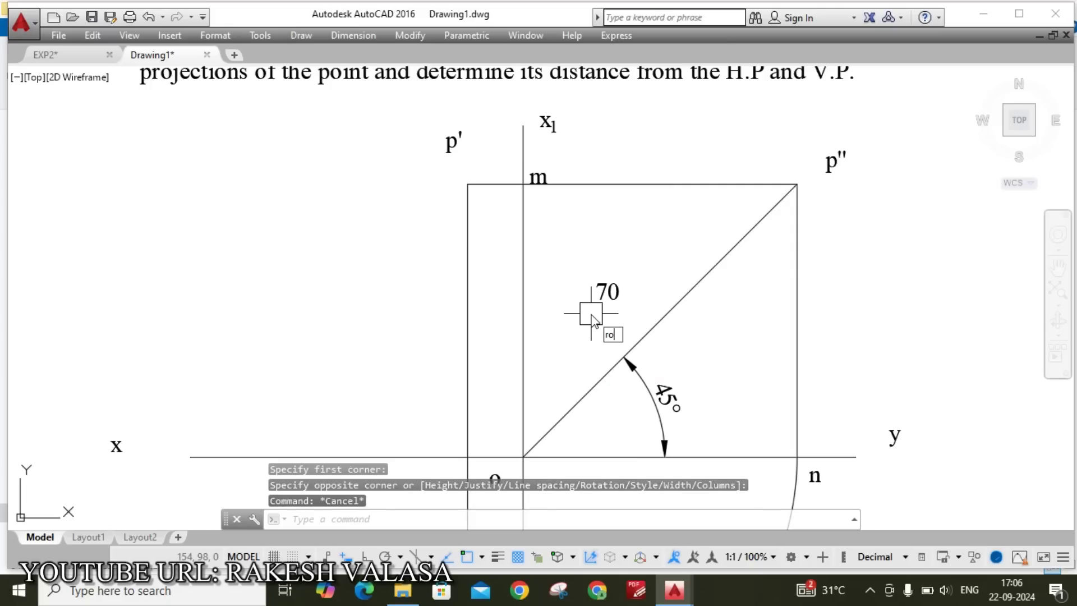
# Rotate the 70 label to align with the 45° diagonal
pyautogui.write('ro')
pyautogui.press('Return')
pyautogui.click(600, 291)
pyautogui.press('Return')
pyautogui.click(596, 299)
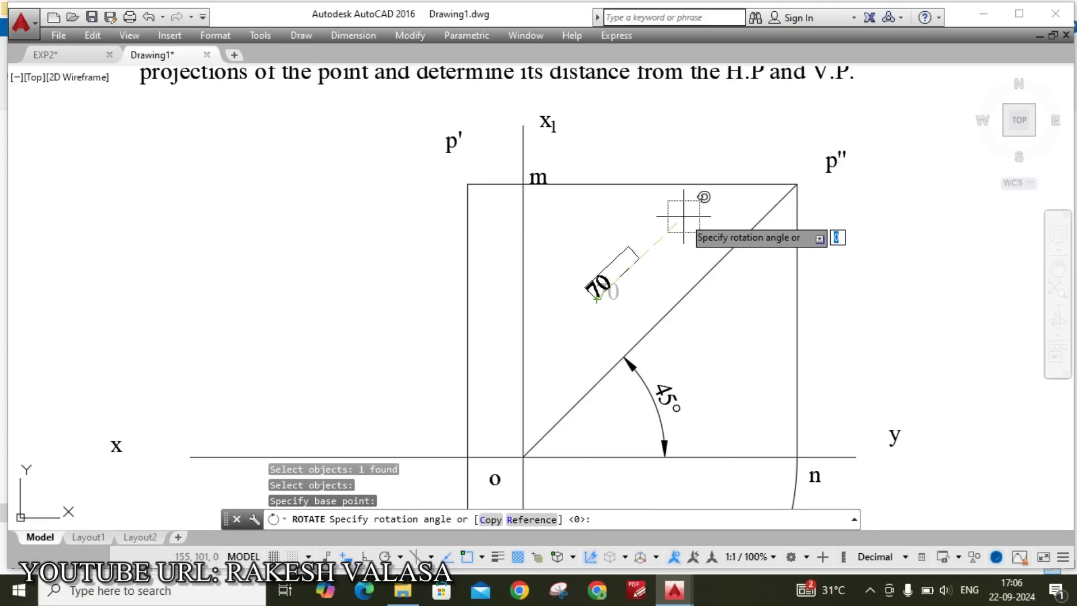
pyautogui.press('Escape')
# Move the 70 label into place beside the diagonal from o to p''
pyautogui.write('m')
pyautogui.press('Return')
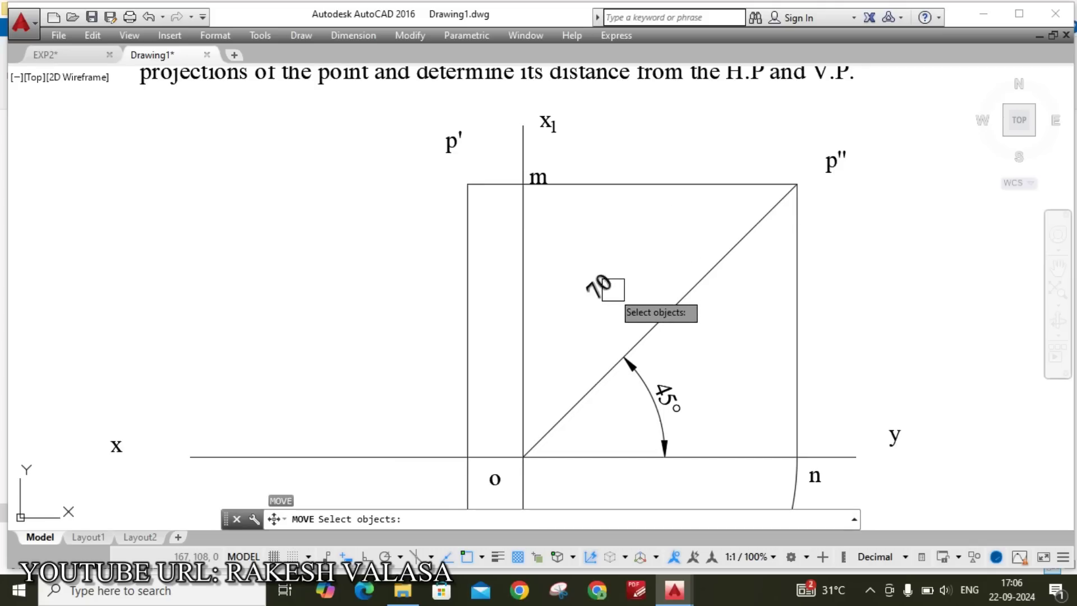
pyautogui.click(605, 285)
pyautogui.press('Return')
pyautogui.click(596, 299)
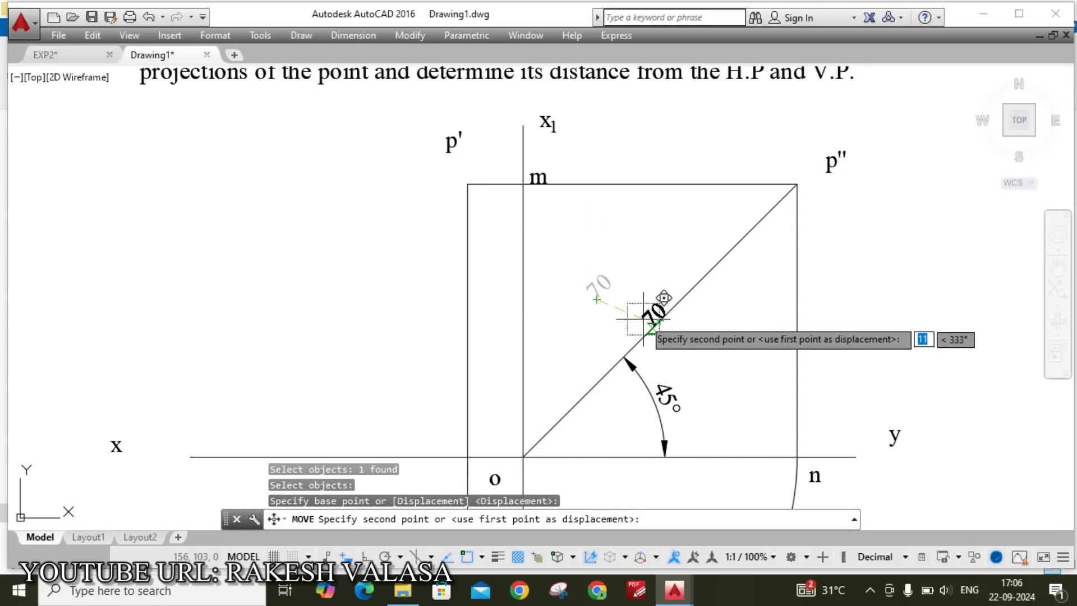
pyautogui.click(643, 317)
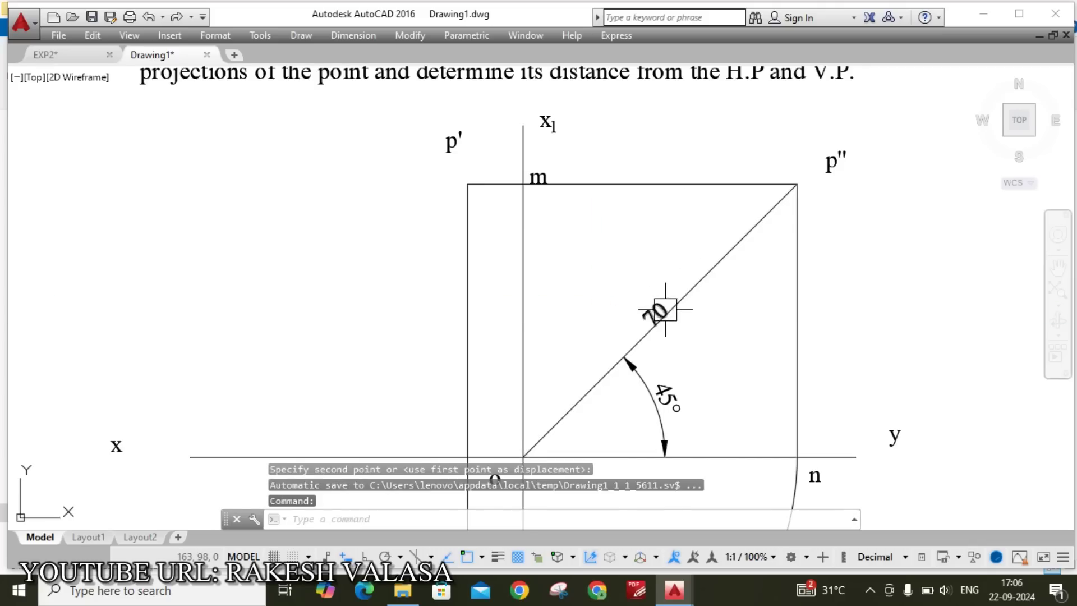
pyautogui.scroll(6, 650, 314)
pyautogui.write('m')
pyautogui.press('Return')
pyautogui.click(633, 316)
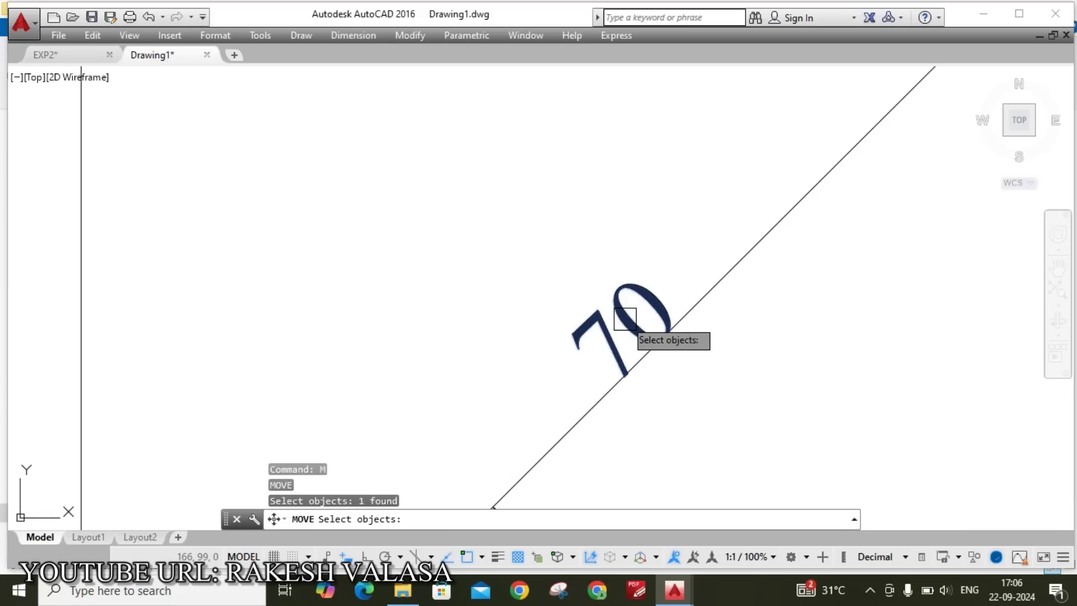
pyautogui.press('Return')
pyautogui.click(625, 323)
pyautogui.click(611, 304)
pyautogui.scroll(-5, 637, 286)
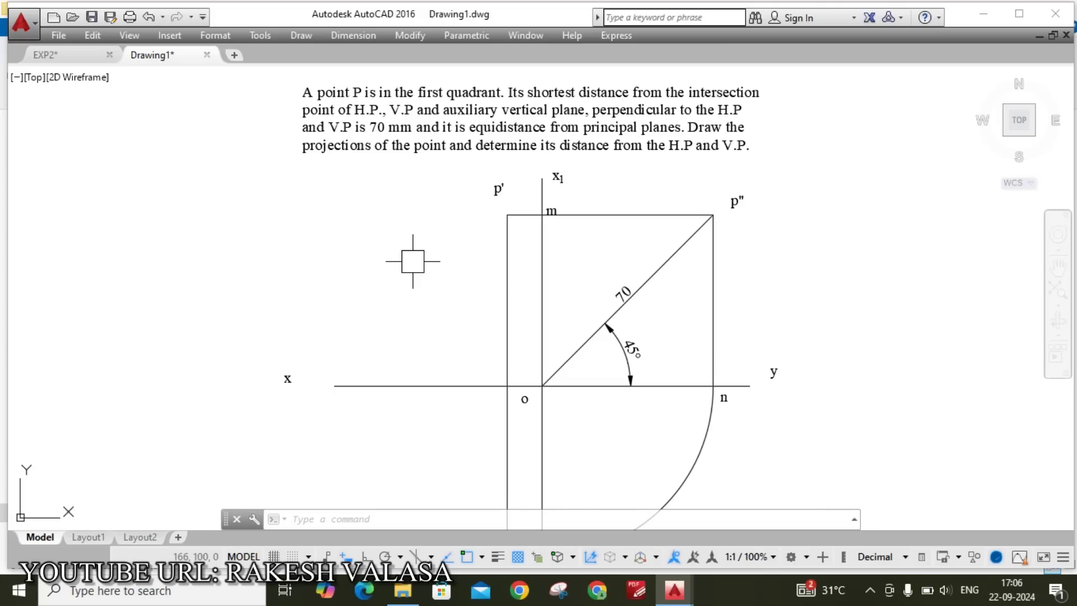
# Dimension the 49.5 distance from the corner beside p' down to the xy line
pyautogui.press('Return')
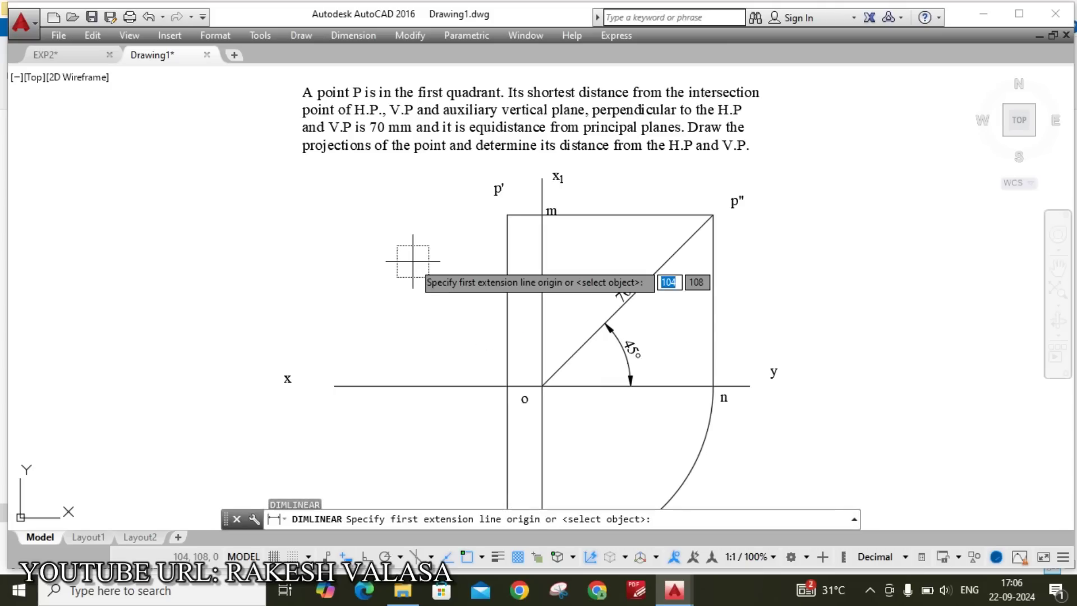
pyautogui.scroll(2, 506, 215)
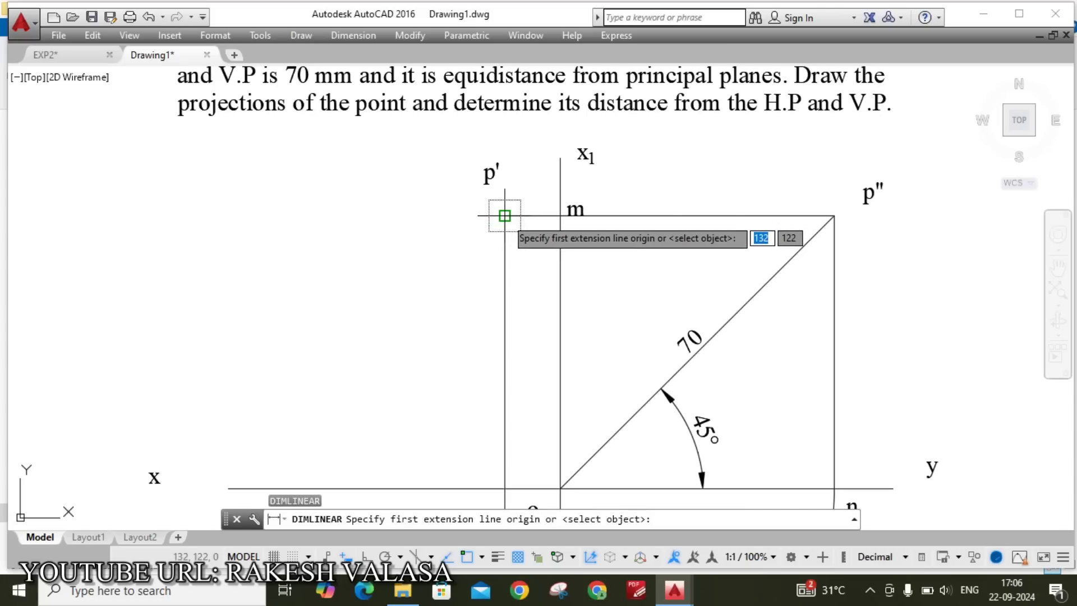
pyautogui.click(505, 215)
pyautogui.scroll(-2, 519, 297)
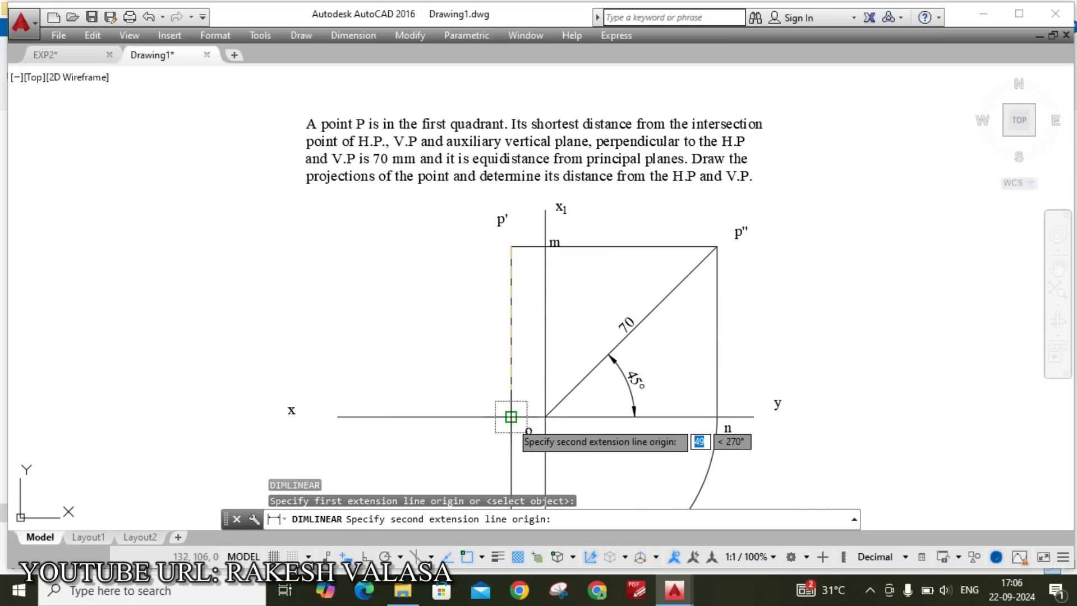
pyautogui.click(511, 416)
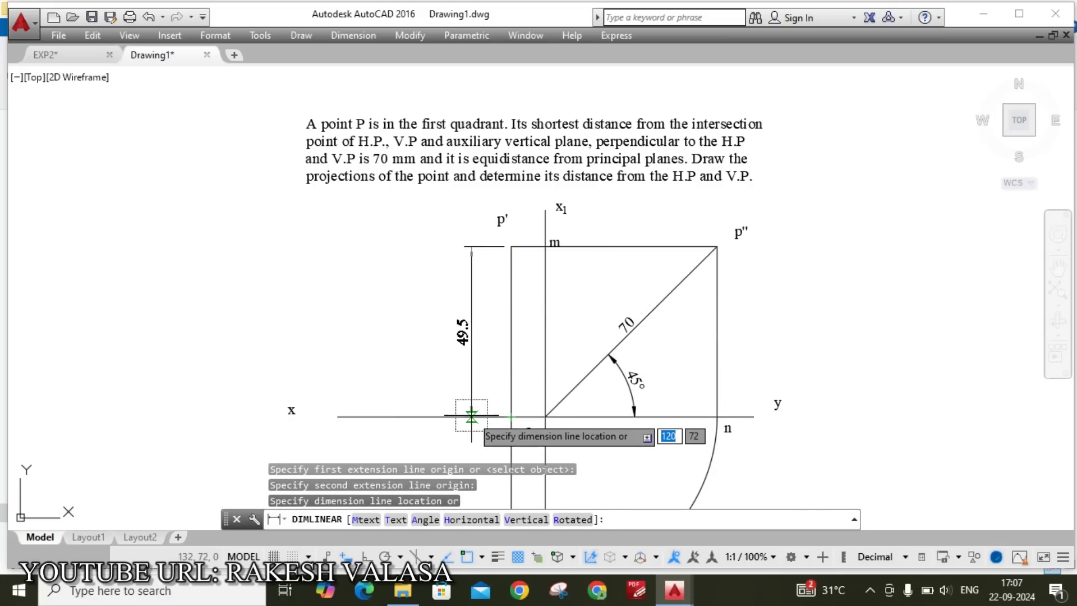
pyautogui.click(467, 415)
pyautogui.scroll(-1, 586, 315)
pyautogui.scroll(4, 543, 365)
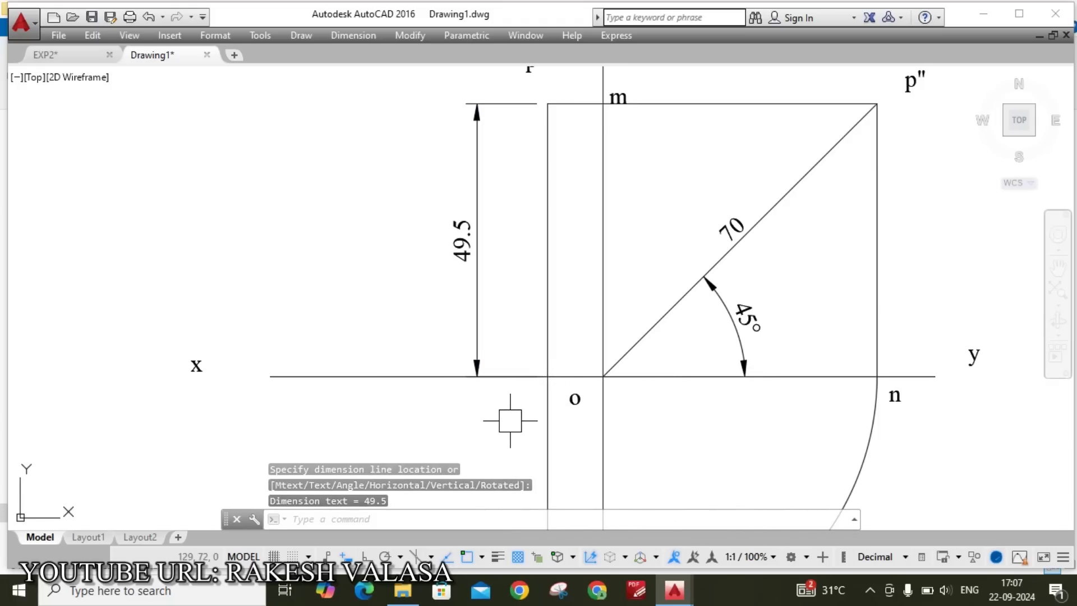
# Dimension the 49.5 distance from the xy line to p, aligned with the first
pyautogui.press('Return')
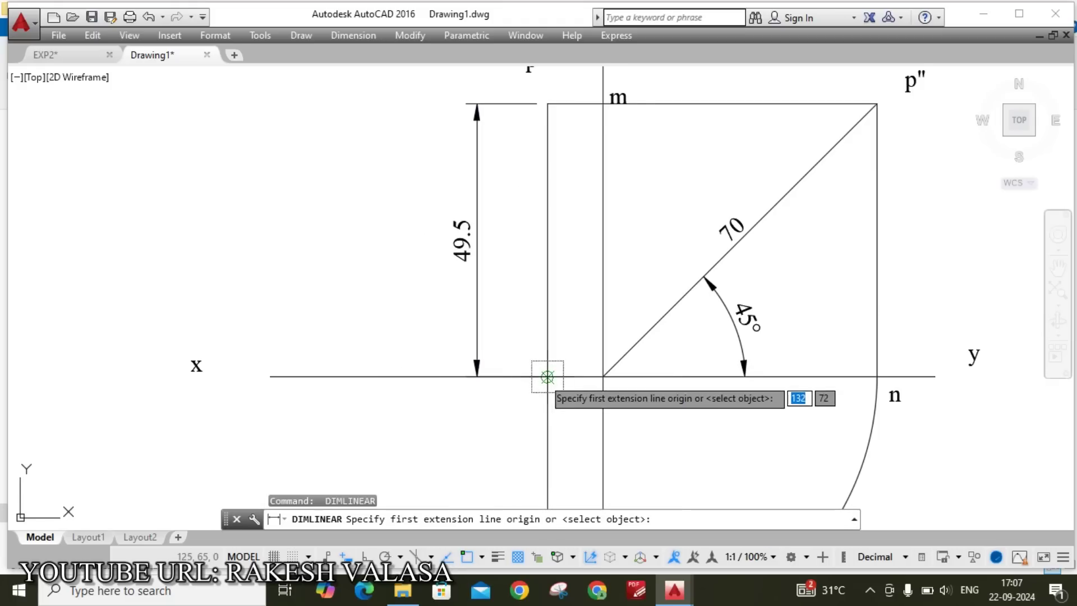
pyautogui.click(546, 375)
pyautogui.scroll(-8, 543, 374)
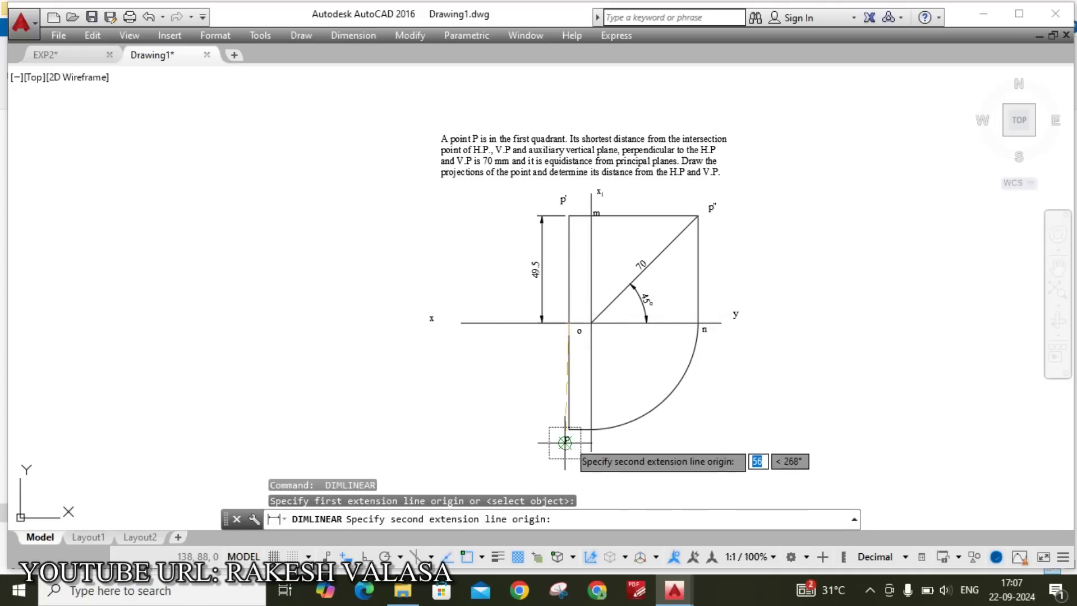
pyautogui.scroll(10, 564, 426)
pyautogui.click(567, 400)
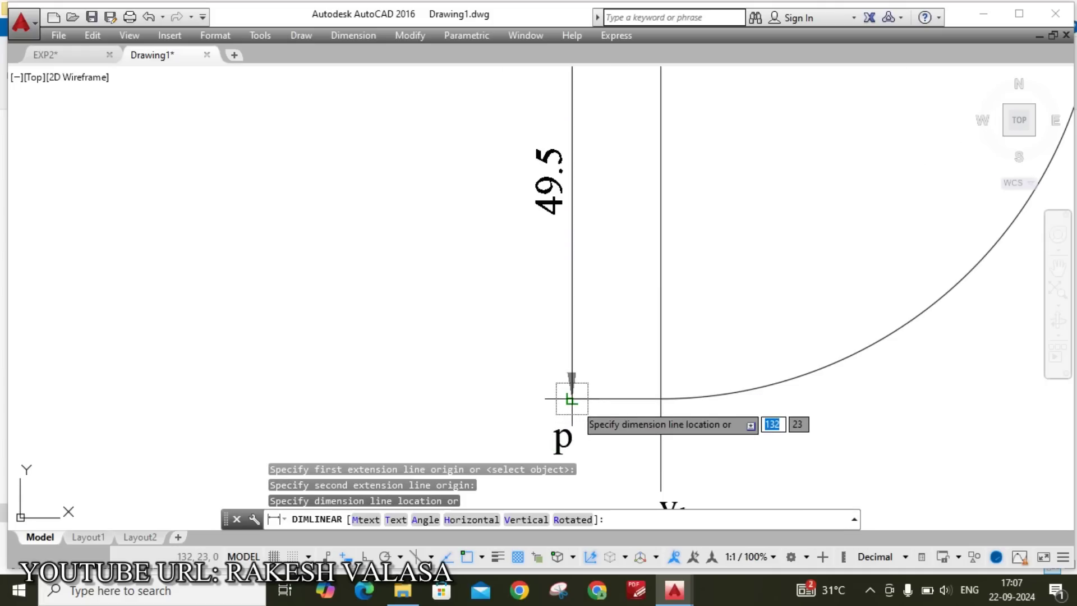
pyautogui.scroll(-2, 567, 400)
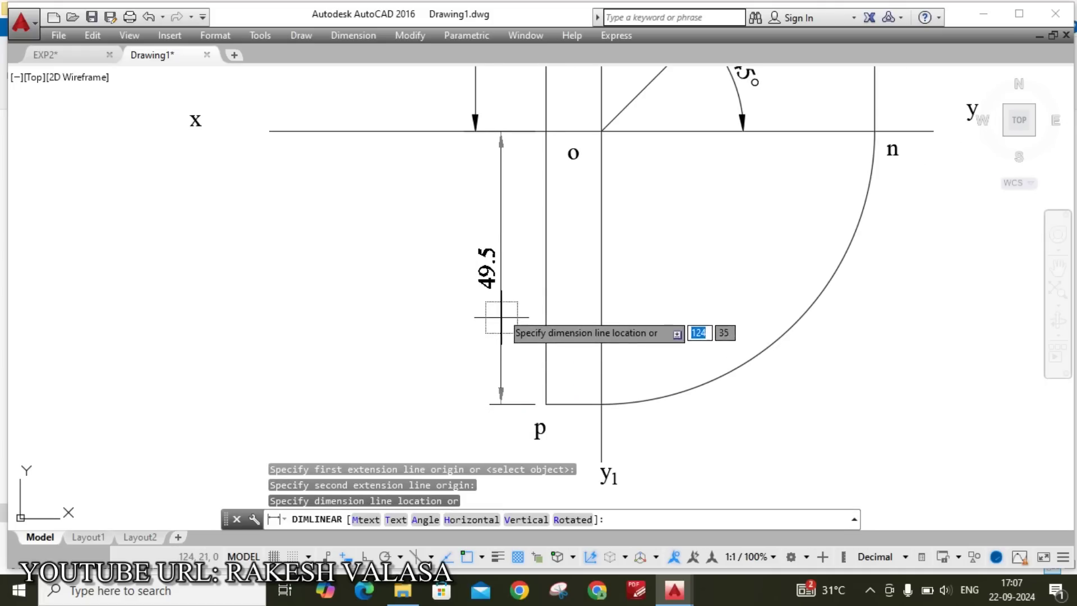
pyautogui.click(477, 133)
pyautogui.scroll(-4, 506, 364)
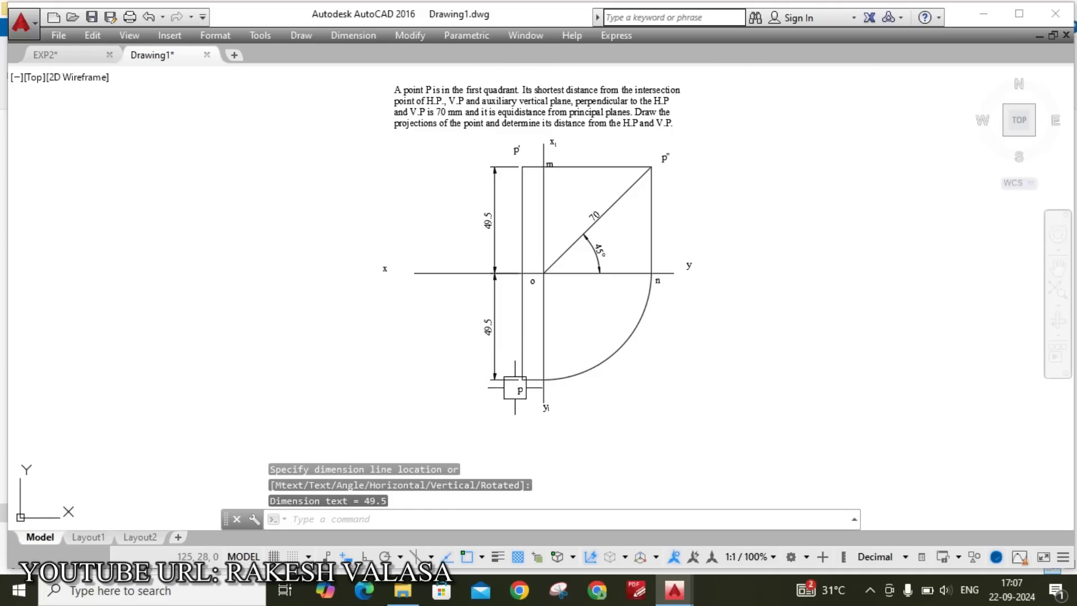
pyautogui.scroll(2, 486, 187)
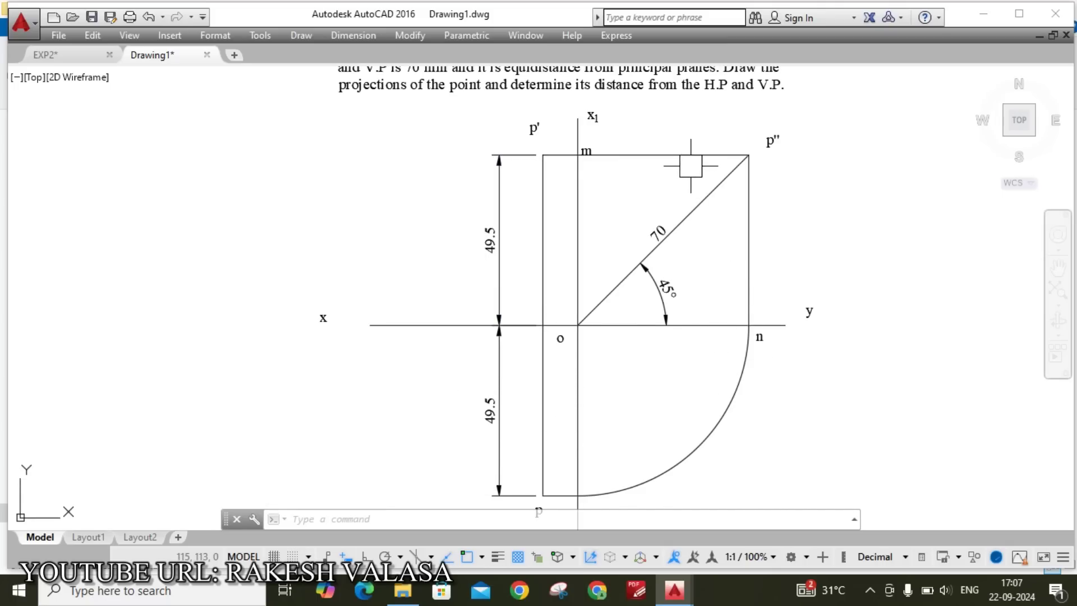
pyautogui.scroll(3, 593, 115)
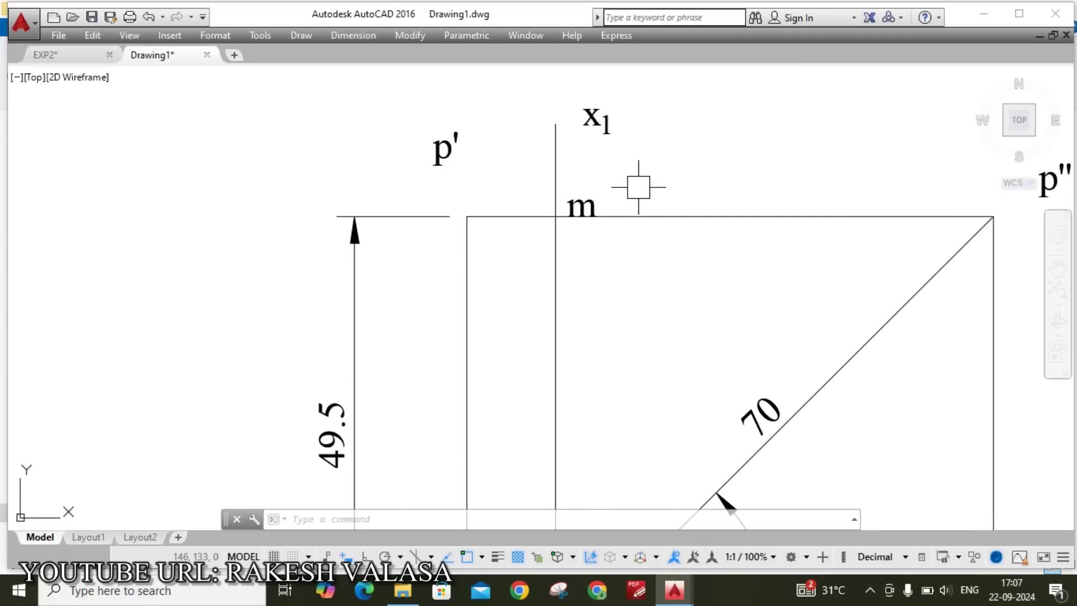
# Move the label m slightly higher
pyautogui.write('m')
pyautogui.press('Return')
pyautogui.scroll(3, 587, 202)
pyautogui.click(586, 224)
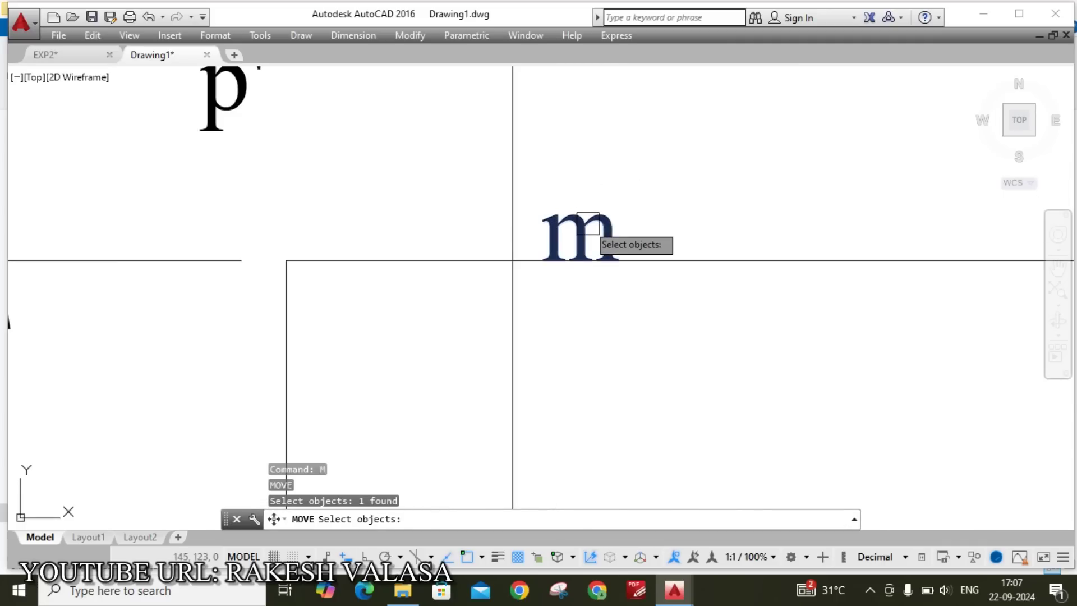
pyautogui.press('Return')
pyautogui.click(598, 207)
pyautogui.click(592, 184)
pyautogui.scroll(-6, 594, 185)
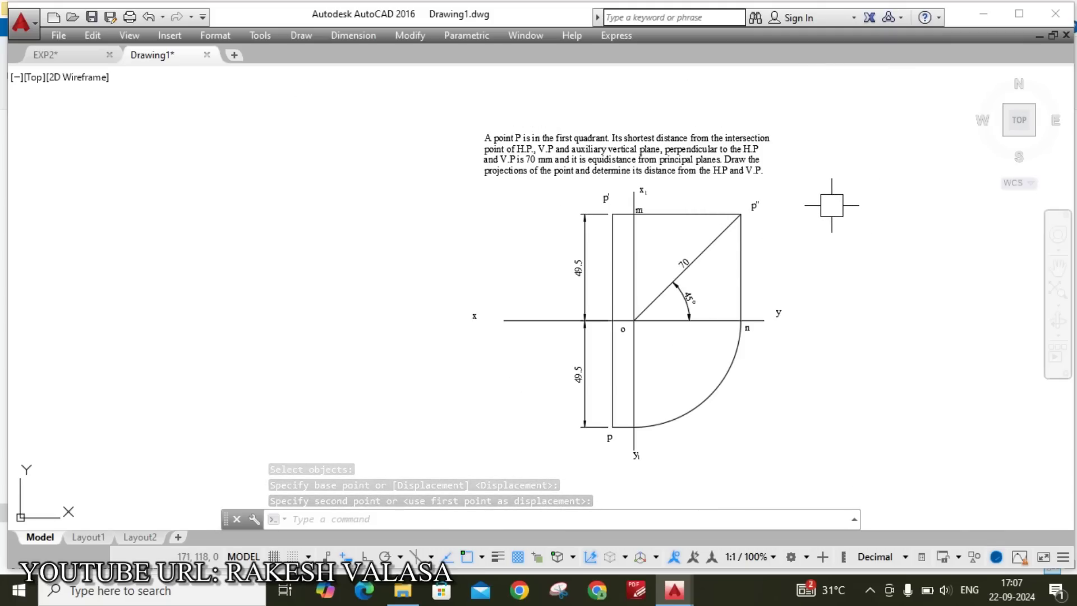
# Set up DONUT dots with inside diameter 0 and outside diameter 2
pyautogui.write('DO')
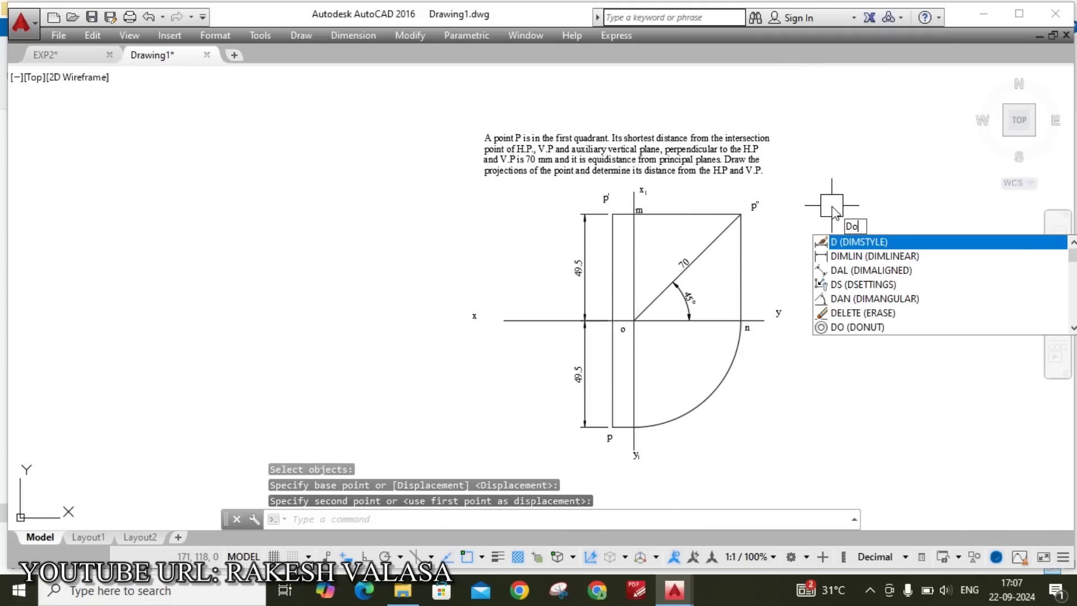
pyautogui.press('Return')
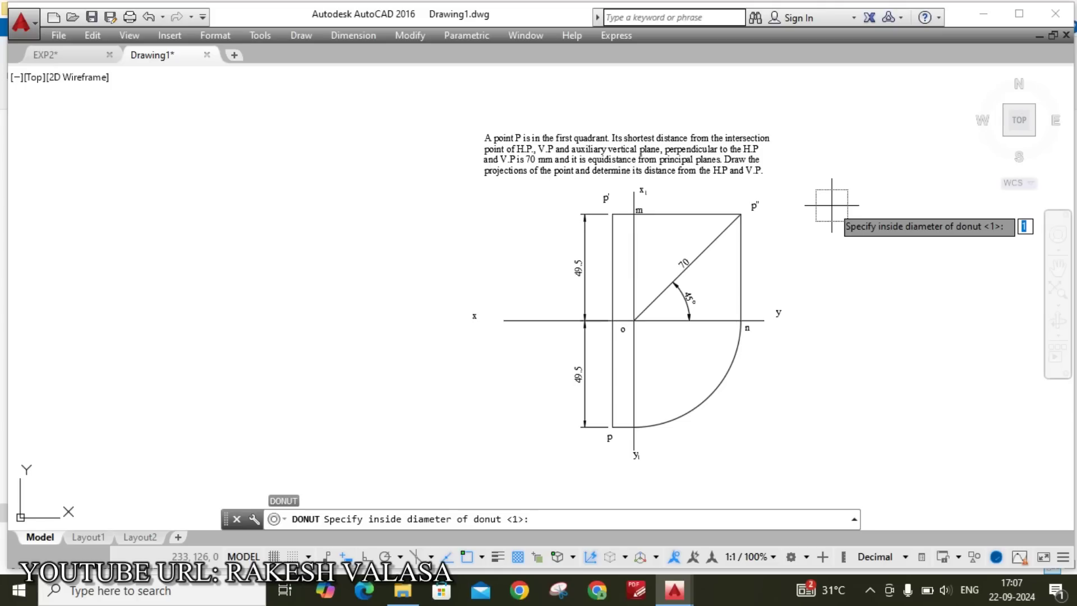
pyautogui.press('Return')
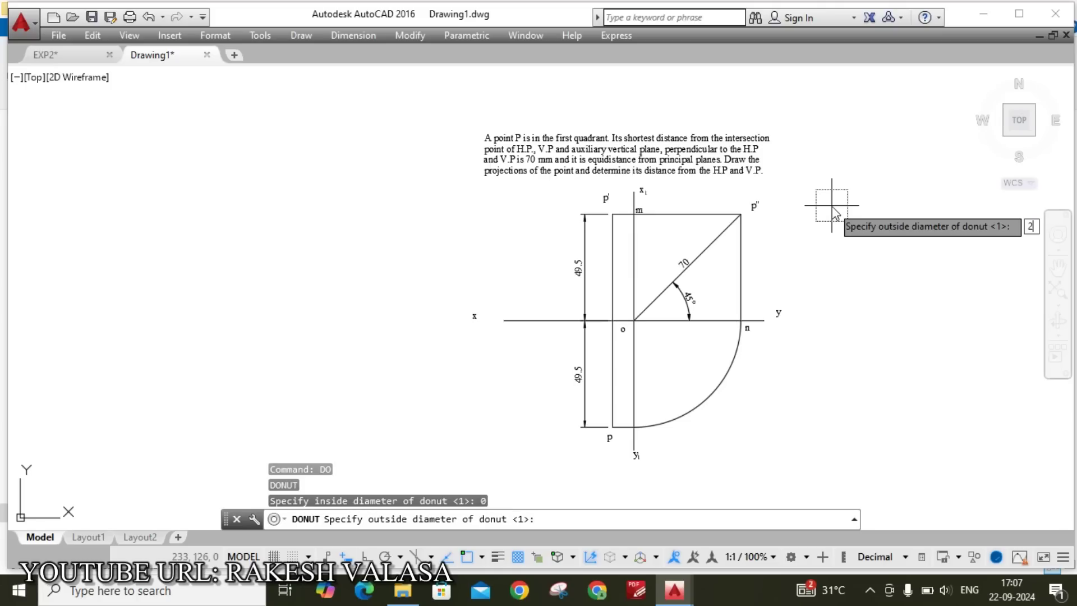
pyautogui.write('2')
pyautogui.press('Return')
# Place solid dots at points p'', p' and p
pyautogui.scroll(6, 724, 210)
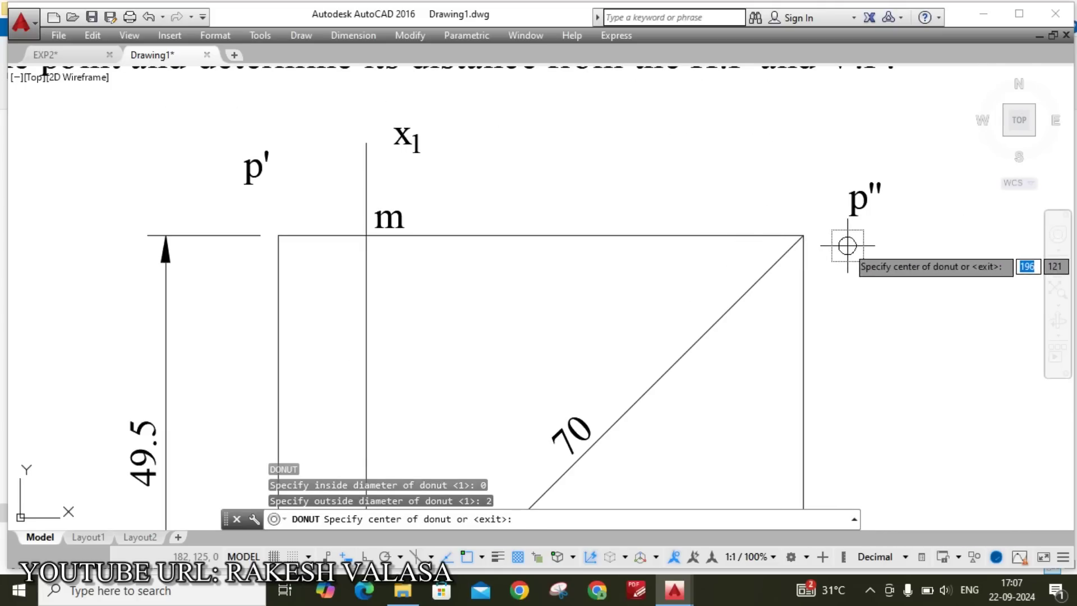
pyautogui.click(803, 236)
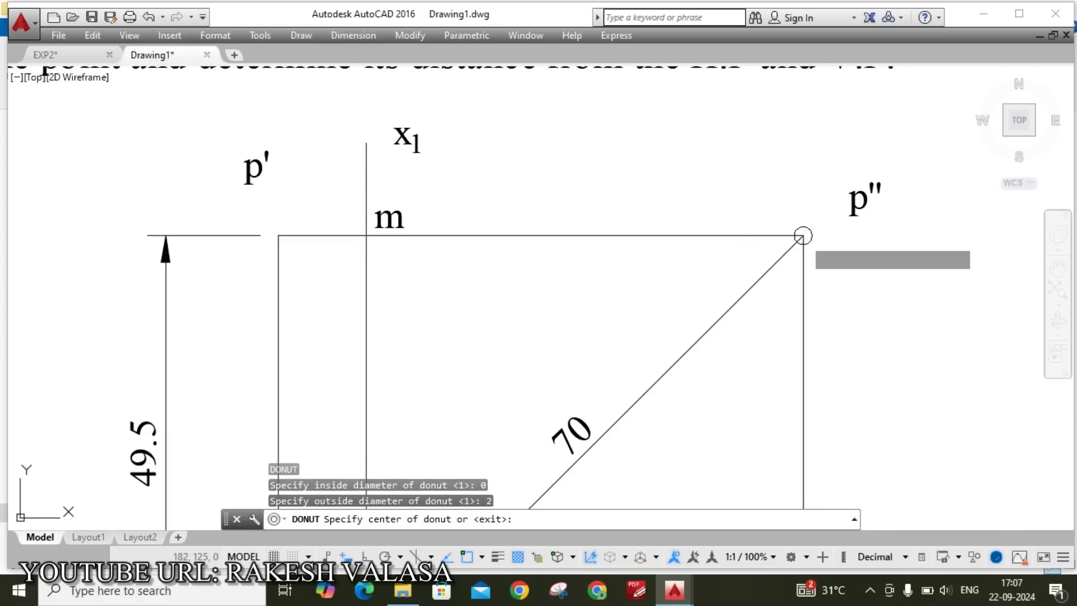
pyautogui.click(278, 235)
pyautogui.scroll(-5, 279, 234)
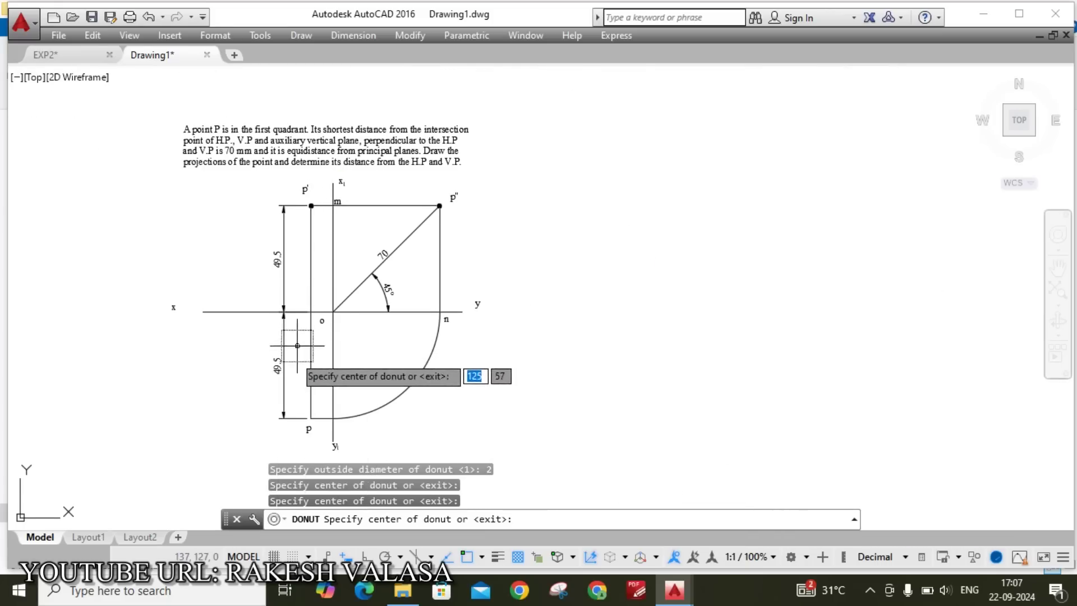
pyautogui.scroll(4, 297, 345)
pyautogui.scroll(-3, 404, 329)
pyautogui.scroll(6, 392, 387)
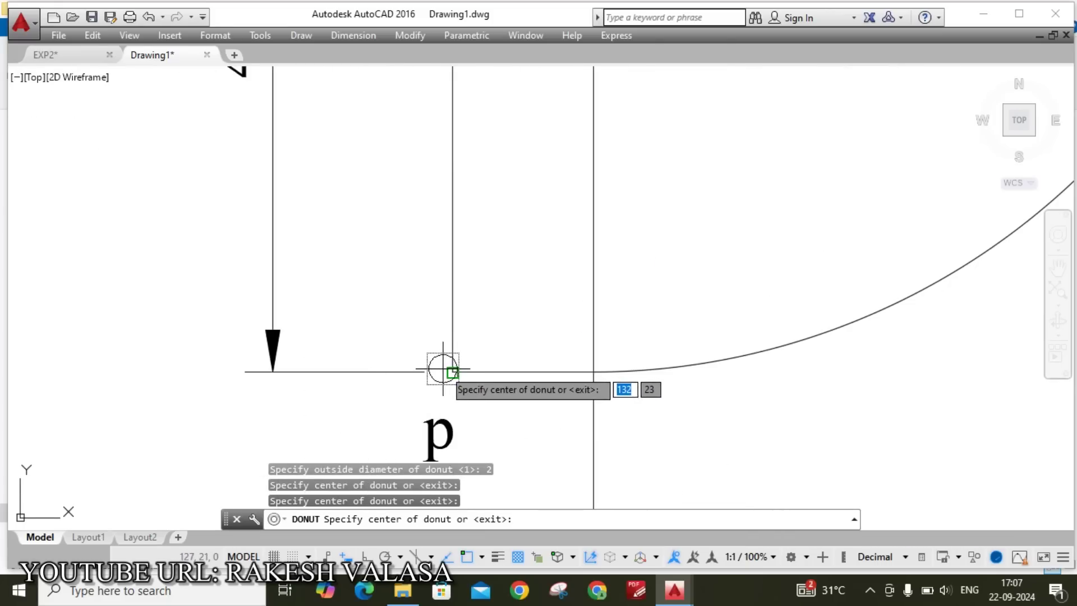
pyautogui.click(452, 372)
pyautogui.scroll(-4, 494, 384)
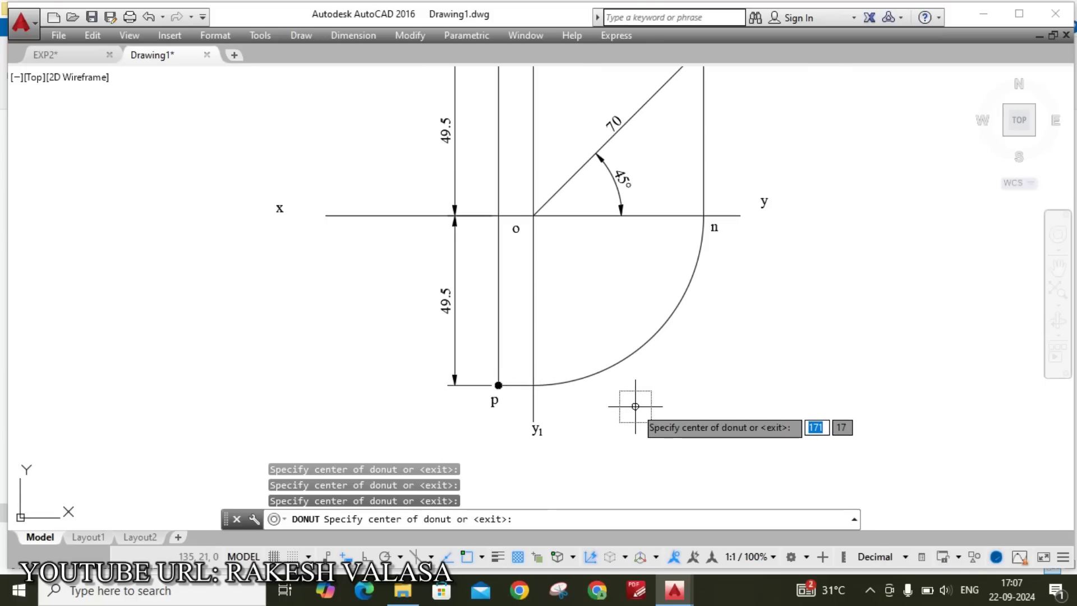
pyautogui.press('Escape')
pyautogui.scroll(-3, 637, 392)
pyautogui.scroll(2, 651, 311)
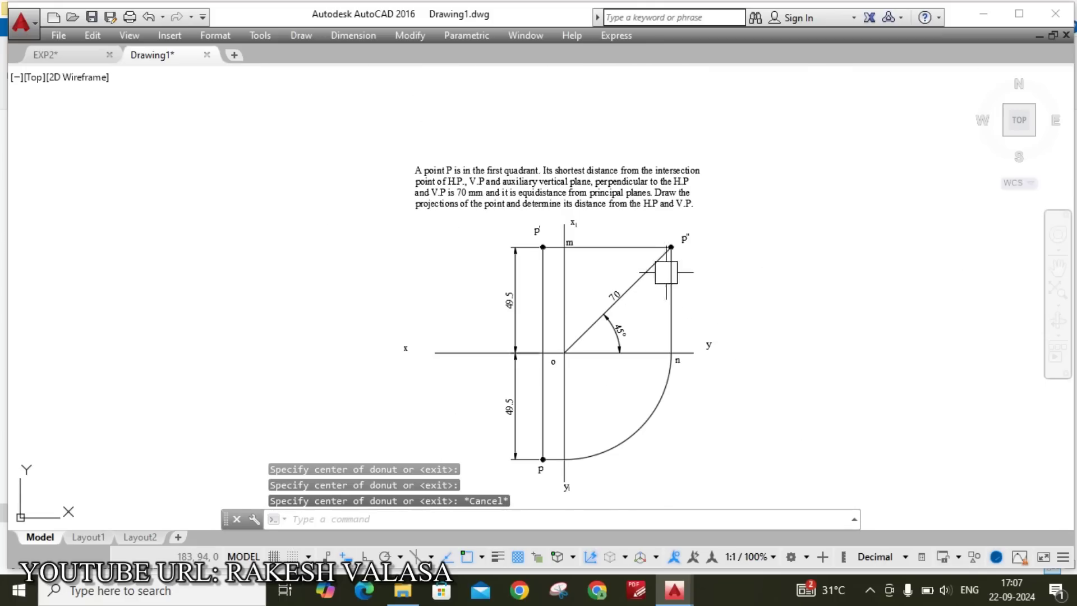
pyautogui.scroll(2, 603, 147)
pyautogui.scroll(-2, 612, 155)
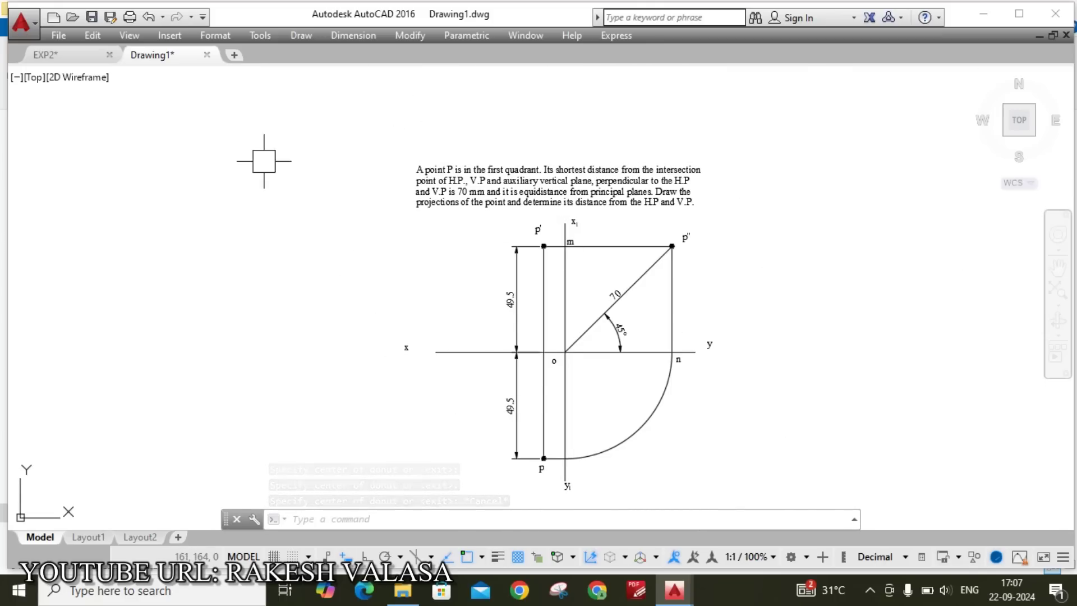
# Window-select the border and title block in the EXP2 drawing, then return to Drawing1
pyautogui.click(59, 55)
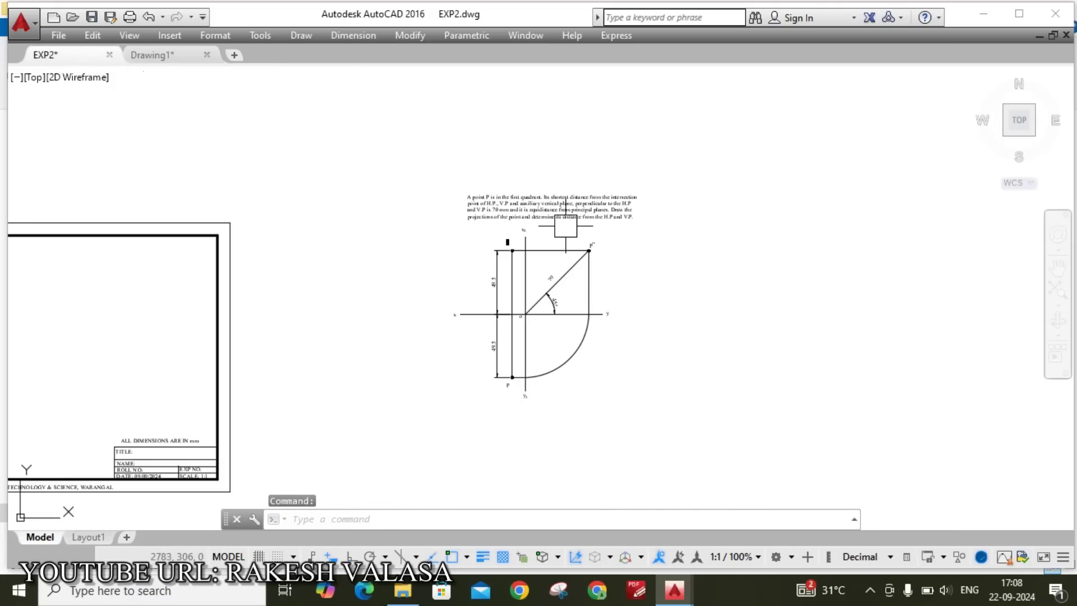
pyautogui.scroll(-4, 565, 226)
pyautogui.scroll(2, 282, 214)
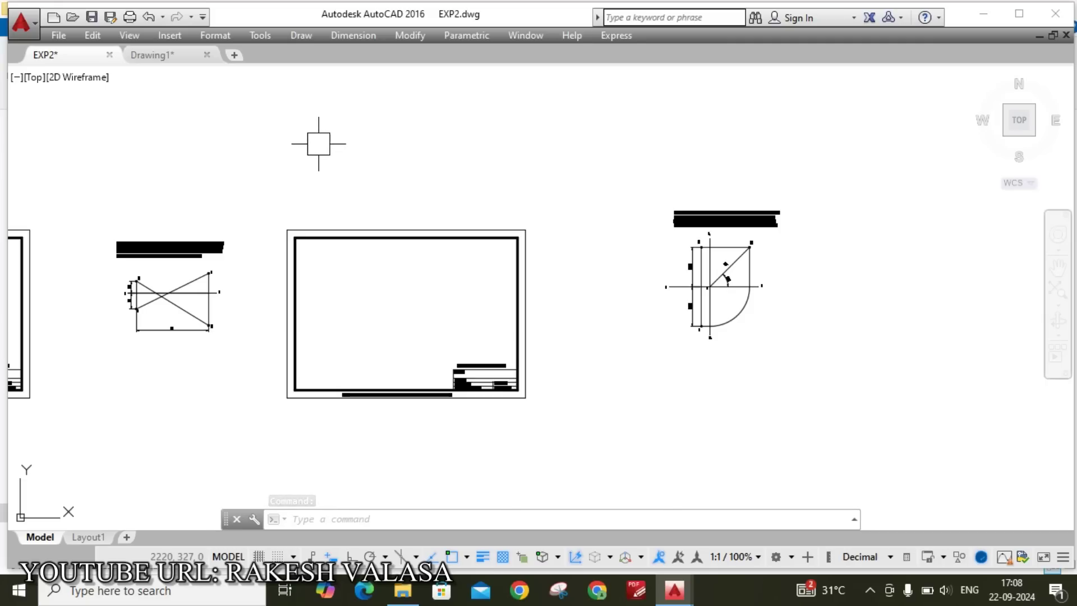
pyautogui.scroll(2, 281, 351)
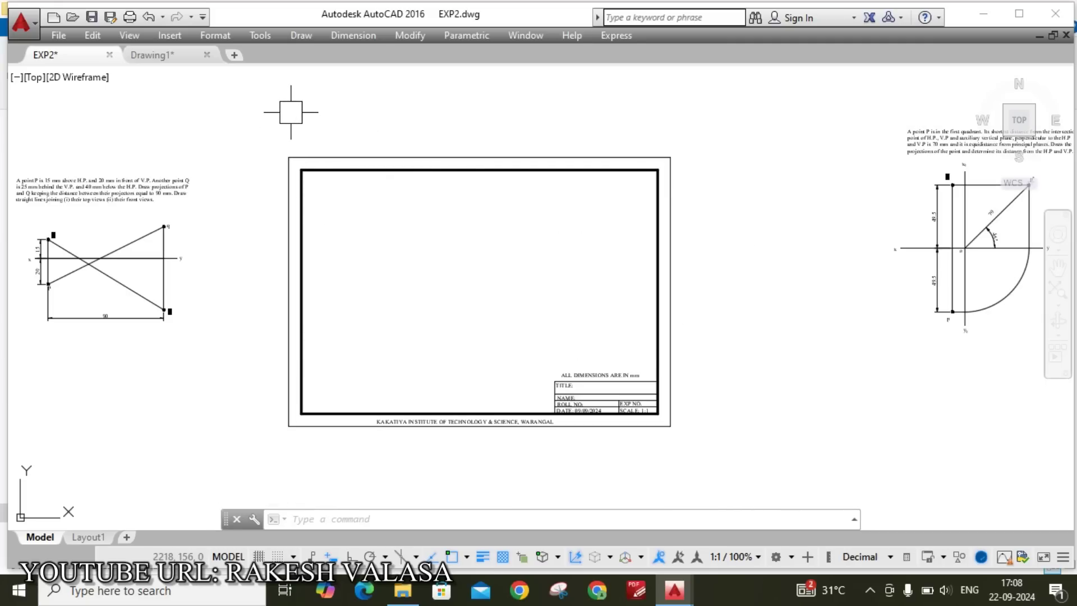
pyautogui.click(252, 124)
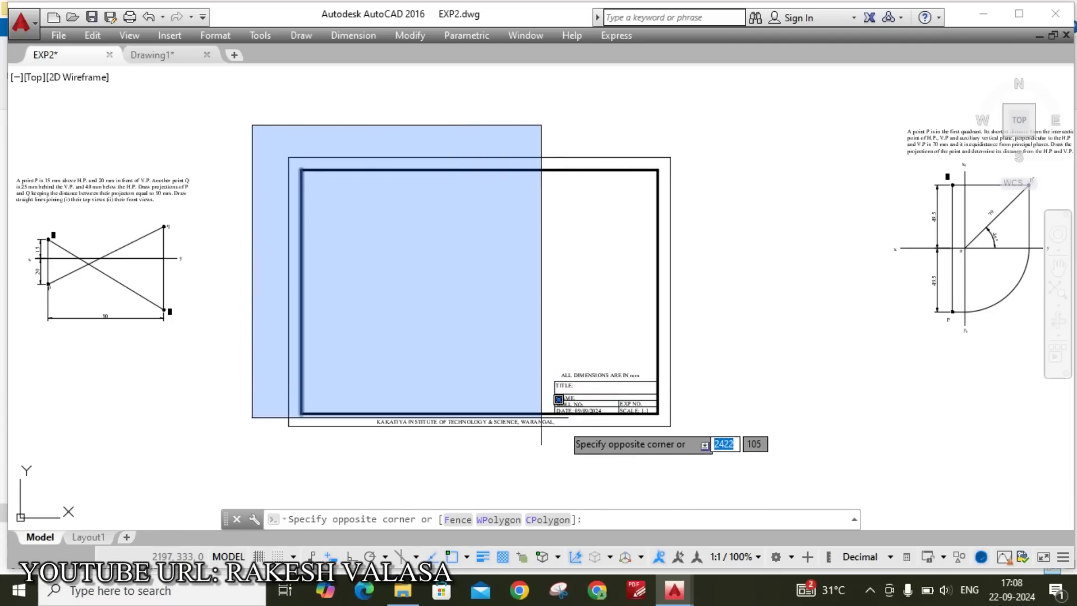
pyautogui.click(710, 457)
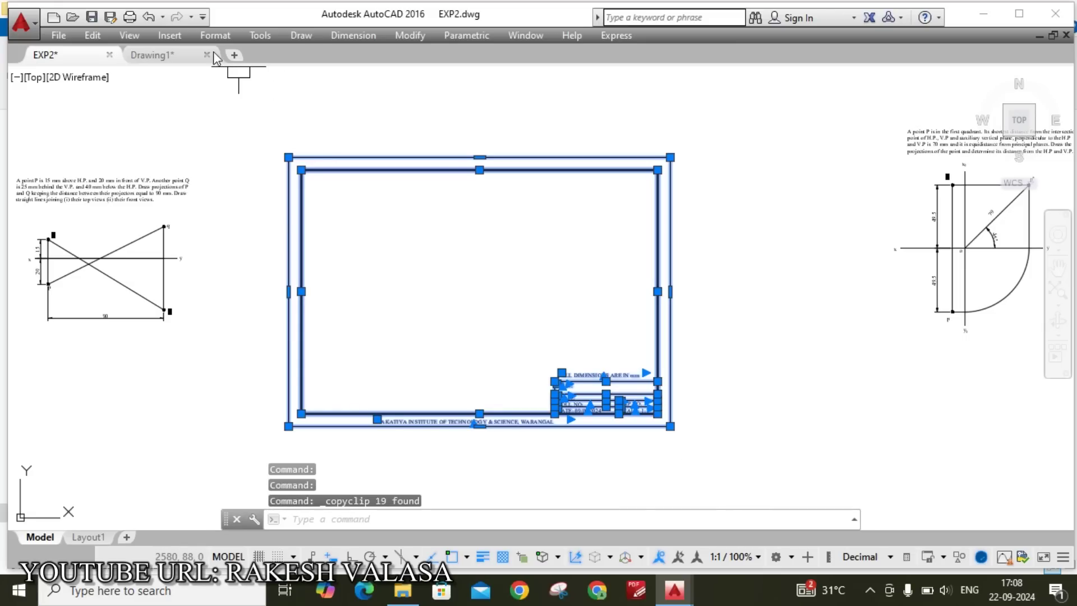
pyautogui.click(163, 54)
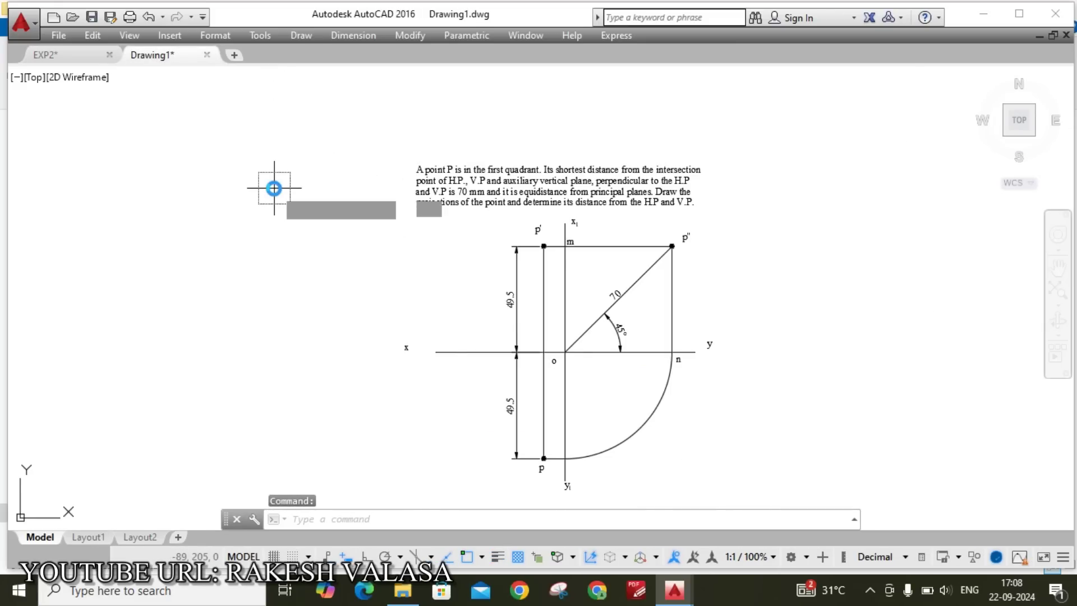
# Paste the EXP2 title-block sheet into Drawing1 around the projection
pyautogui.hotkey('ctrl', 'v')
pyautogui.scroll(-3, 286, 381)
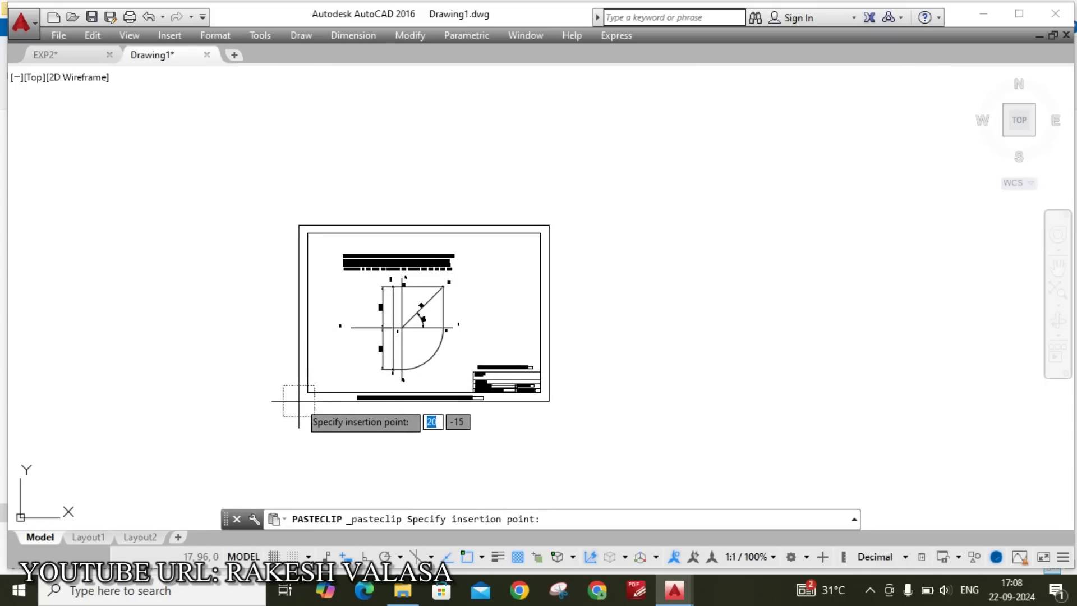
pyautogui.click(298, 400)
pyautogui.scroll(5, 431, 339)
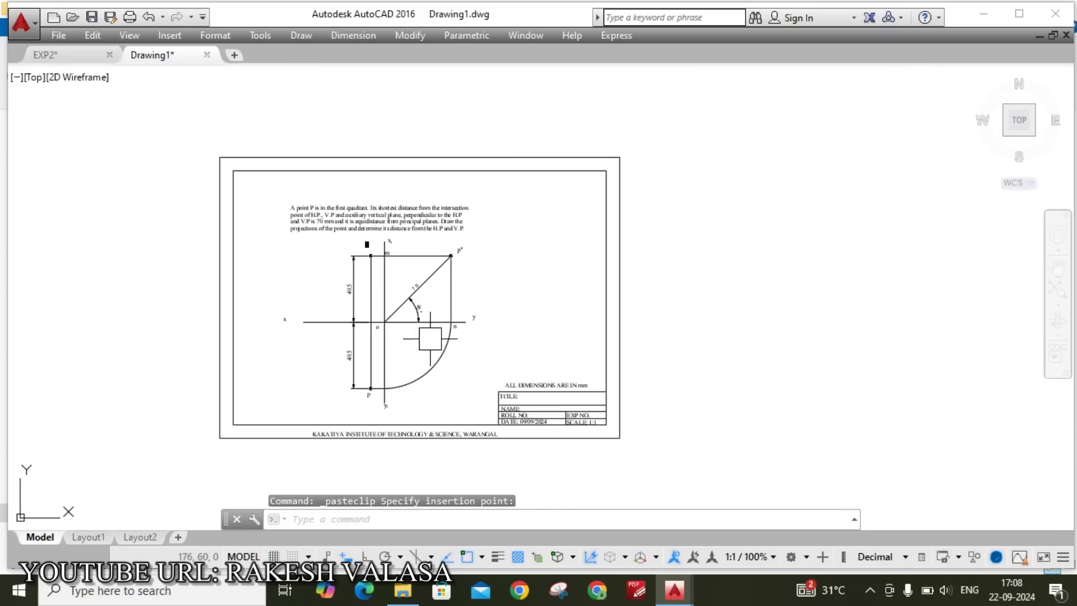
pyautogui.scroll(-1, 597, 310)
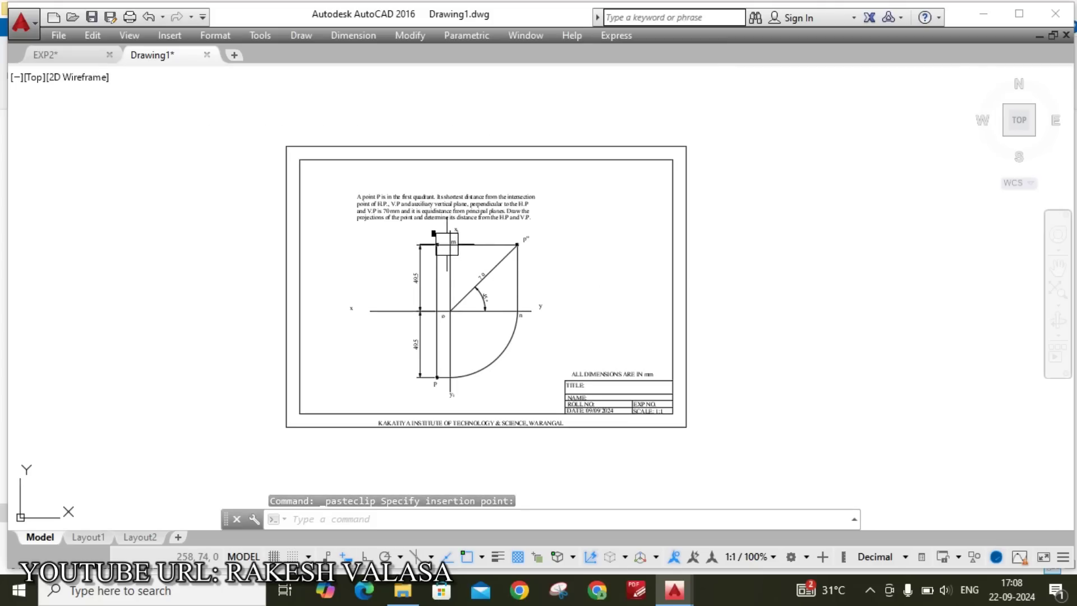
pyautogui.press('Escape')
pyautogui.scroll(3, 447, 245)
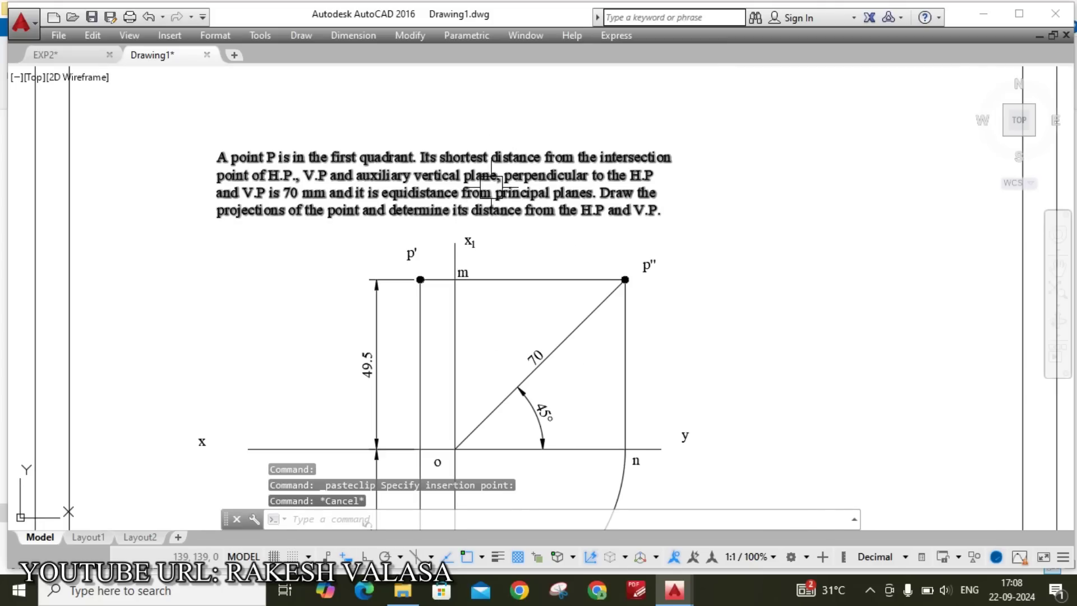
pyautogui.scroll(-2, 507, 166)
pyautogui.scroll(-2, 592, 171)
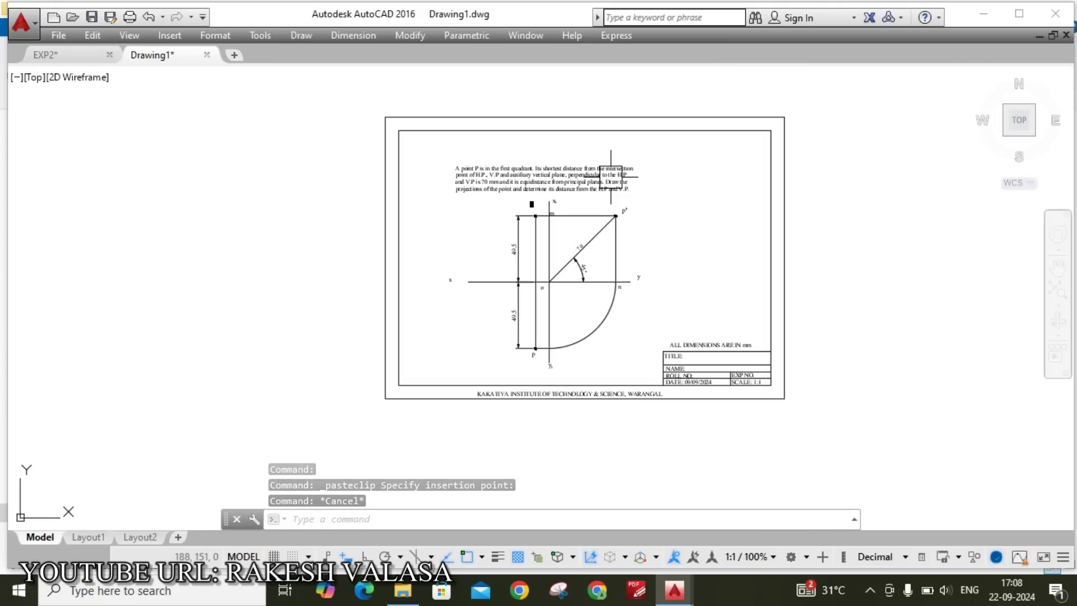
pyautogui.scroll(2, 613, 133)
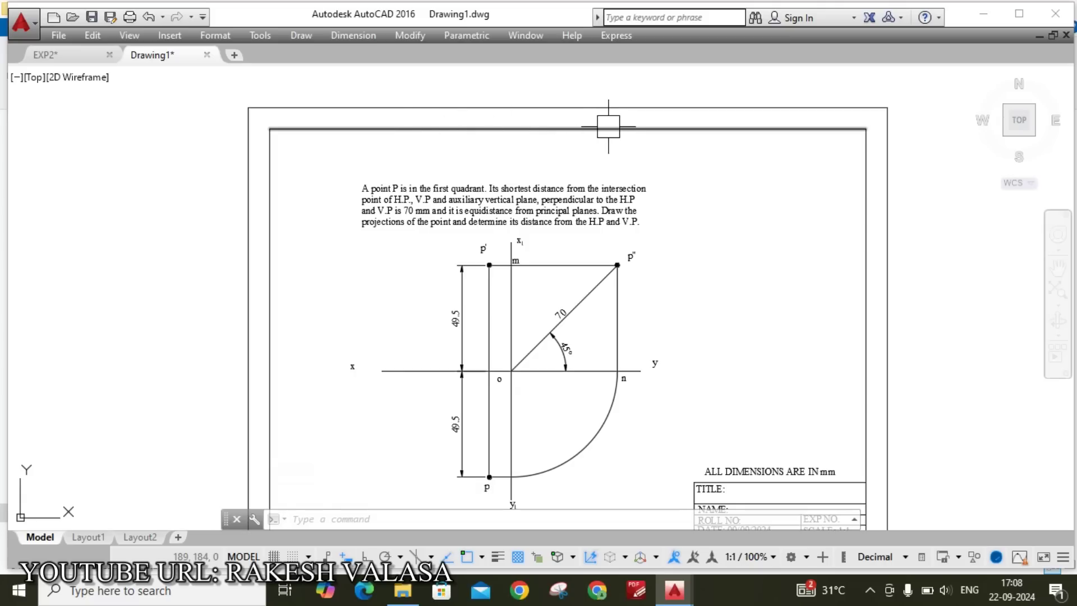
pyautogui.scroll(-2, 617, 126)
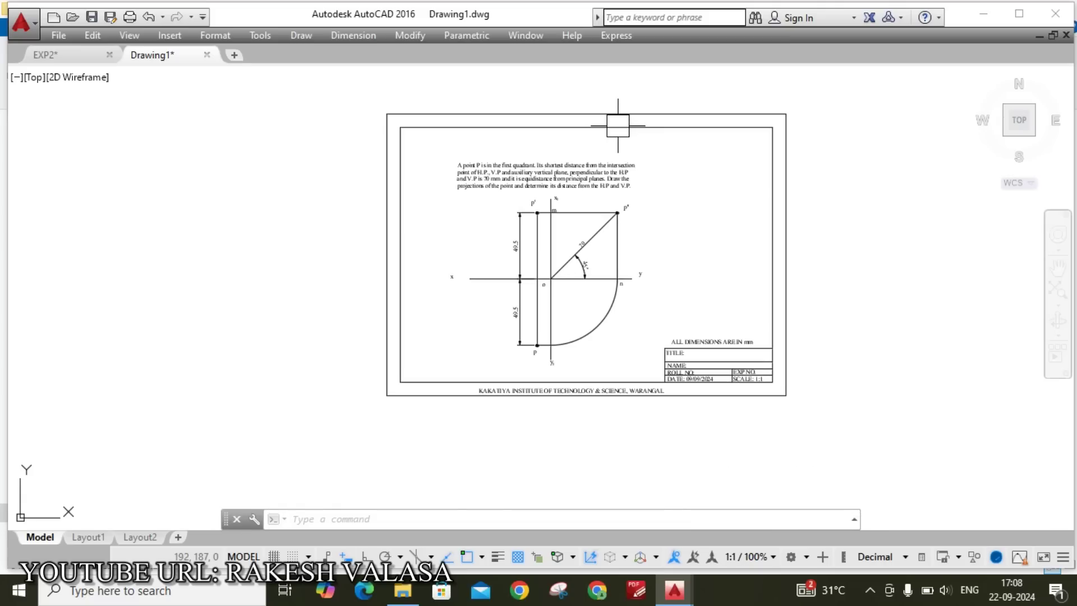
# Turn on lineweight display so the border shows thick
pyautogui.click(498, 558)
pyautogui.scroll(2, 885, 260)
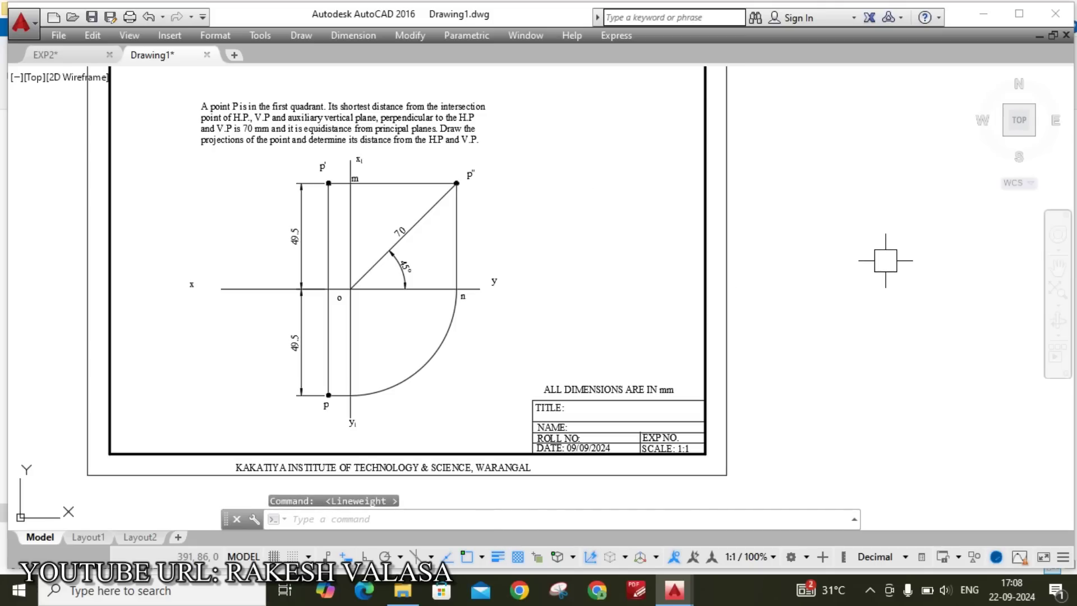
pyautogui.scroll(-2, 885, 261)
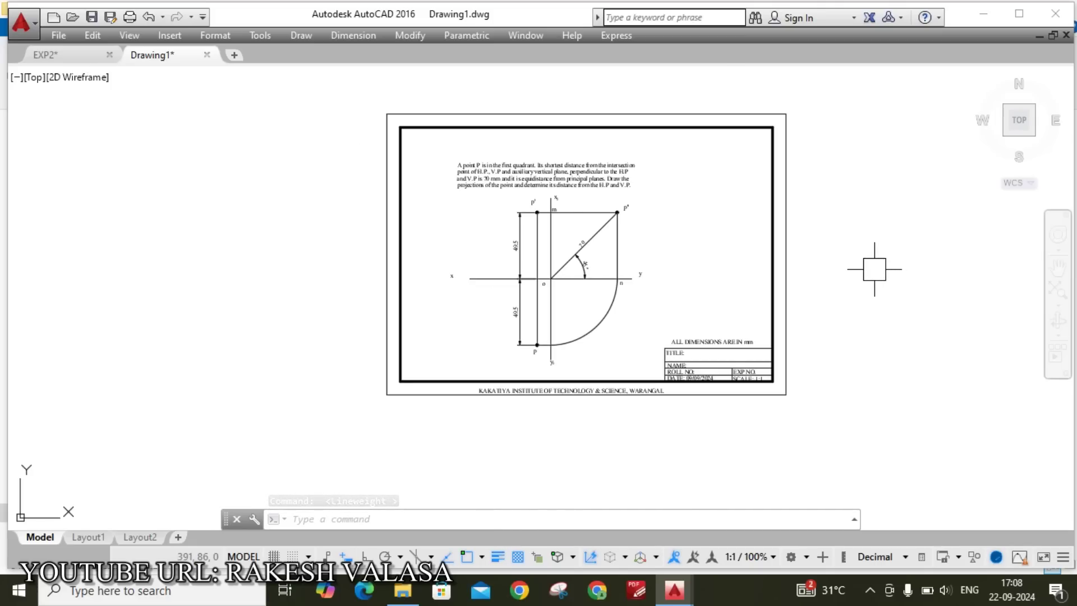
# Plot to Microsoft Print to PDF, centred, in landscape orientation
pyautogui.hotkey('ctrl', 'p')
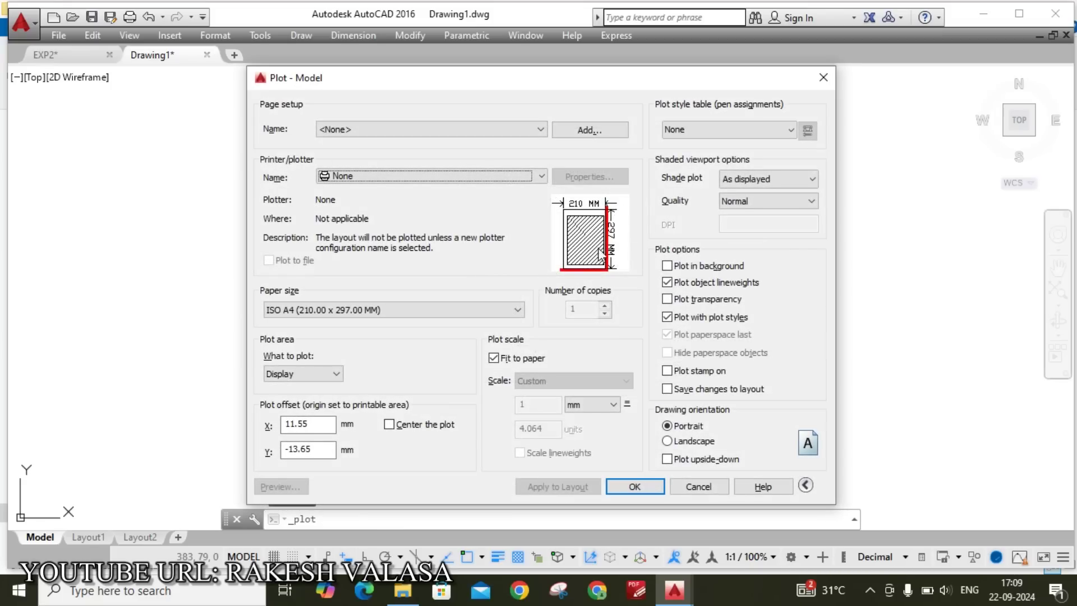
pyautogui.click(401, 183)
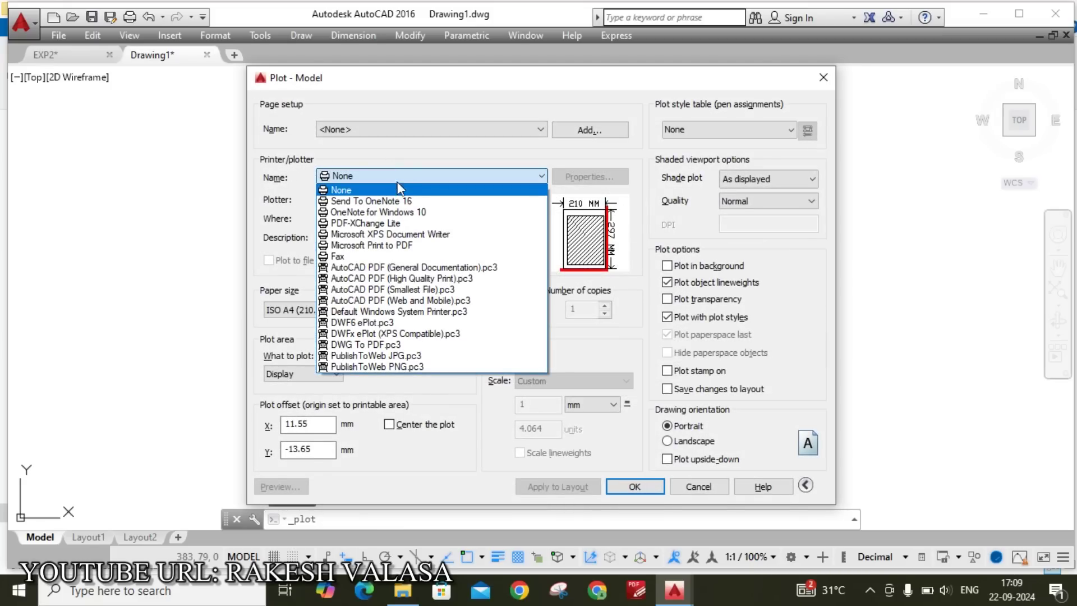
pyautogui.click(398, 247)
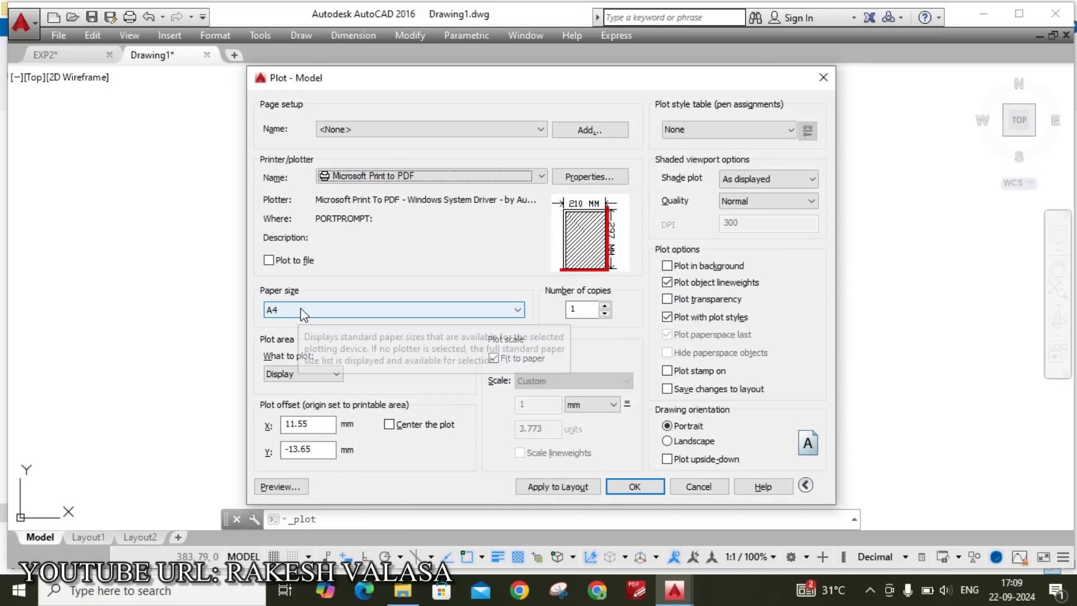
pyautogui.click(389, 425)
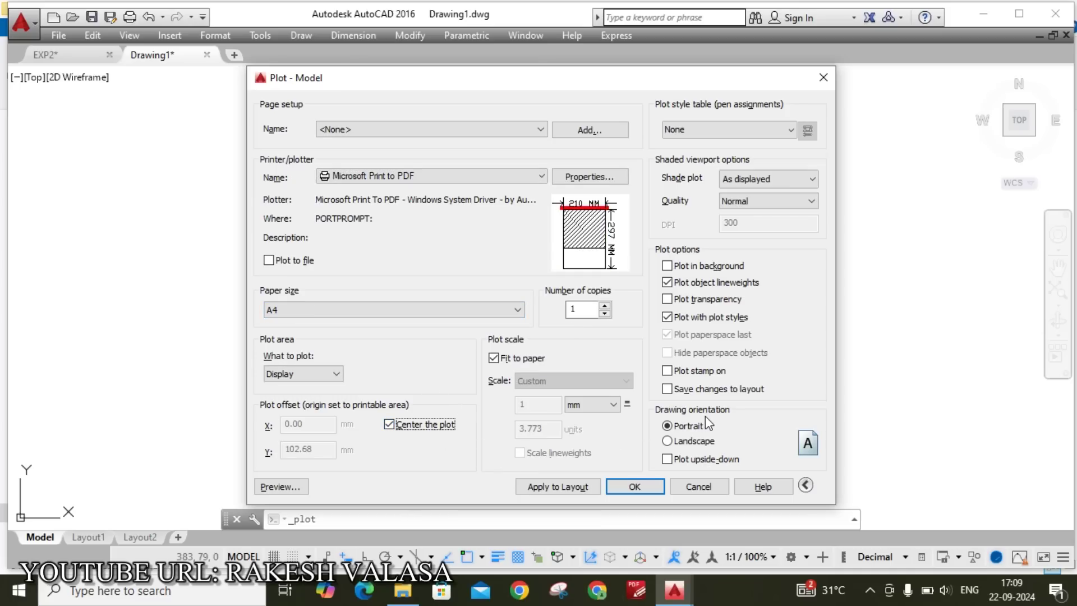
pyautogui.click(677, 442)
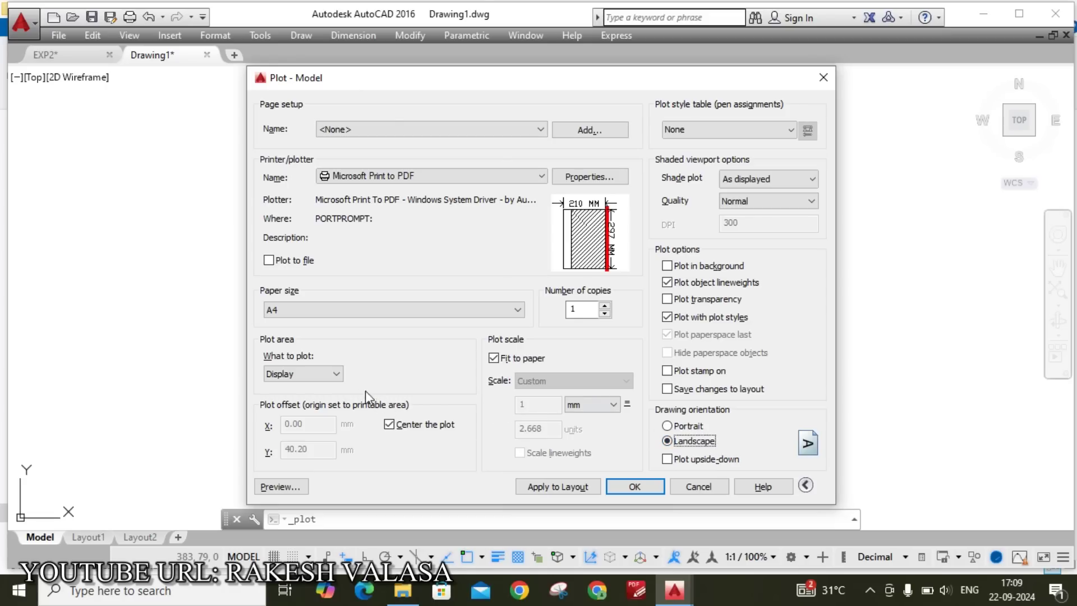
# Set the plot area to a window around the bordered sheet and apply to layout
pyautogui.click(336, 374)
pyautogui.click(295, 420)
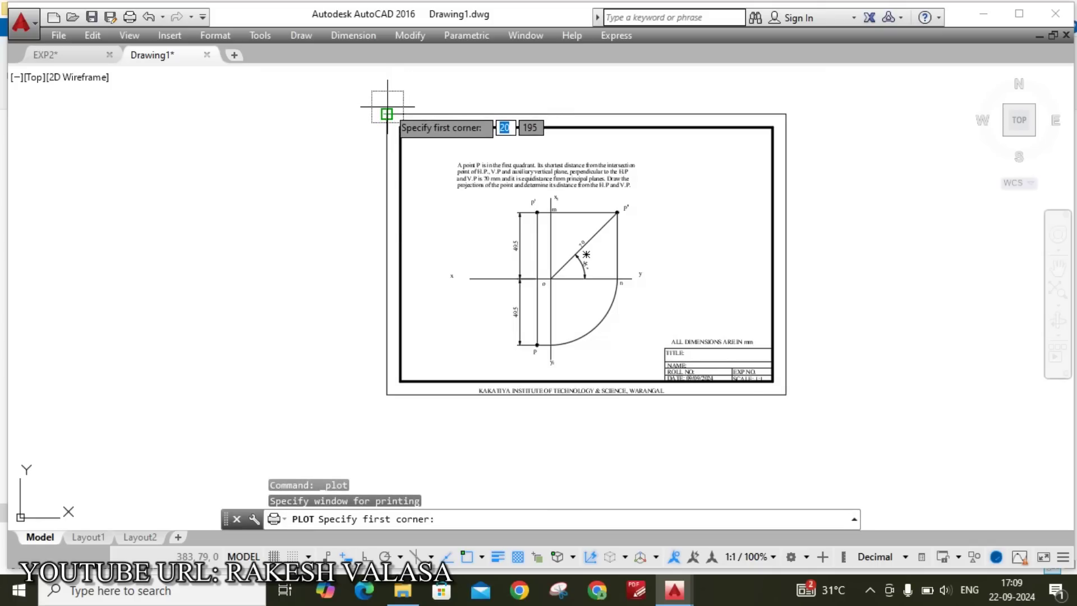
pyautogui.click(387, 114)
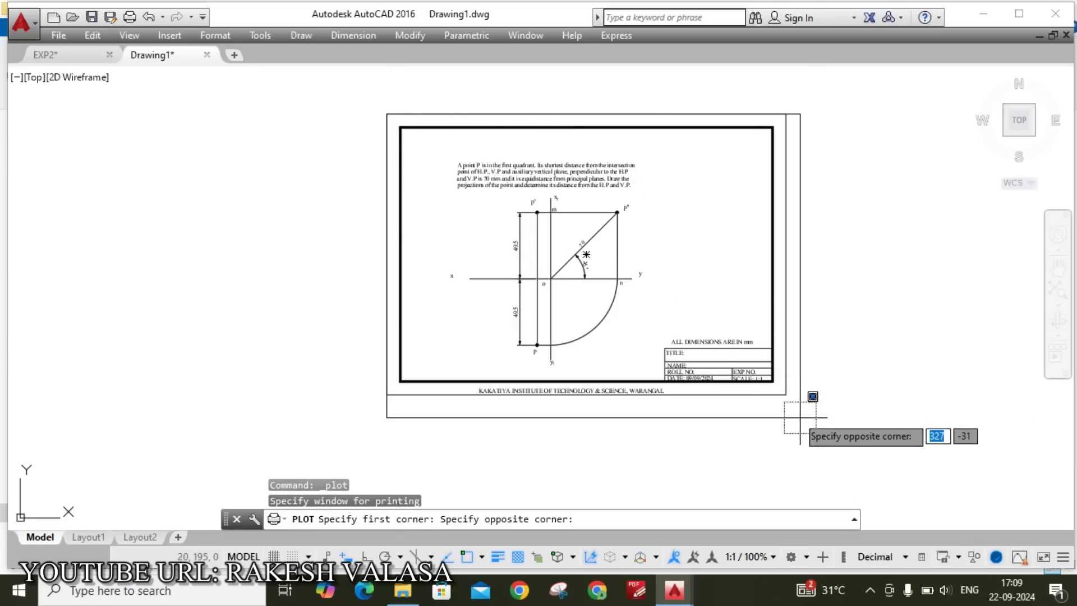
pyautogui.click(787, 393)
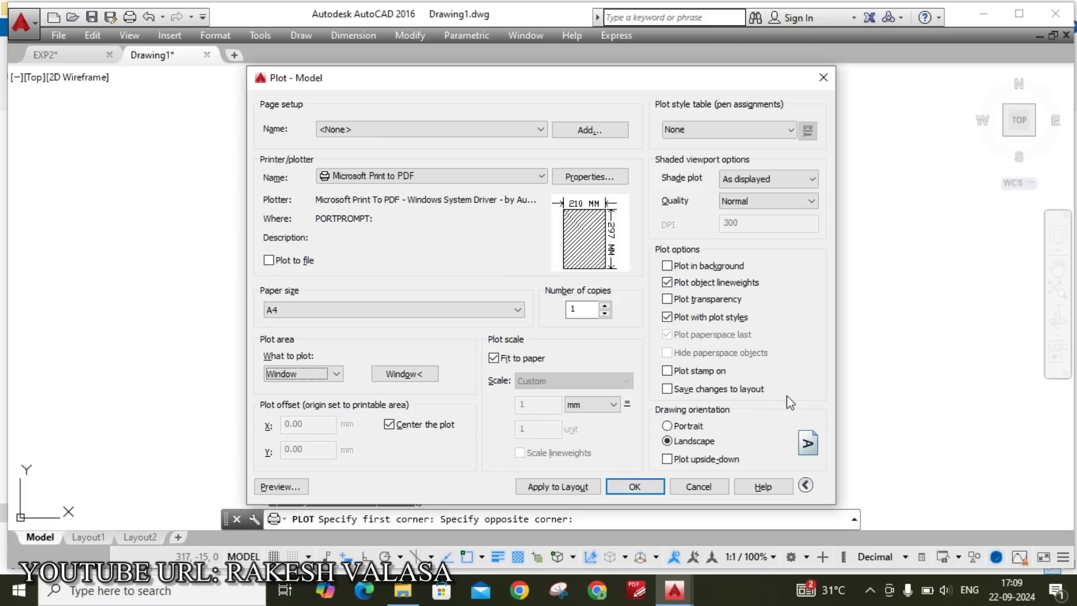
pyautogui.click(558, 487)
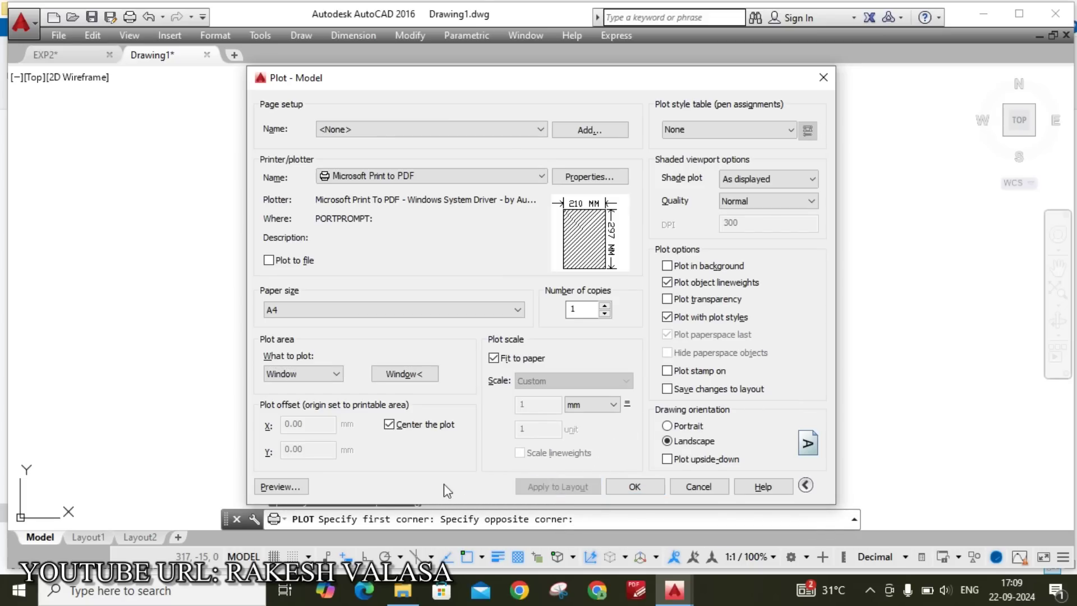
# Preview the plotted sheet, zoom around it, then start the plot
pyautogui.click(284, 491)
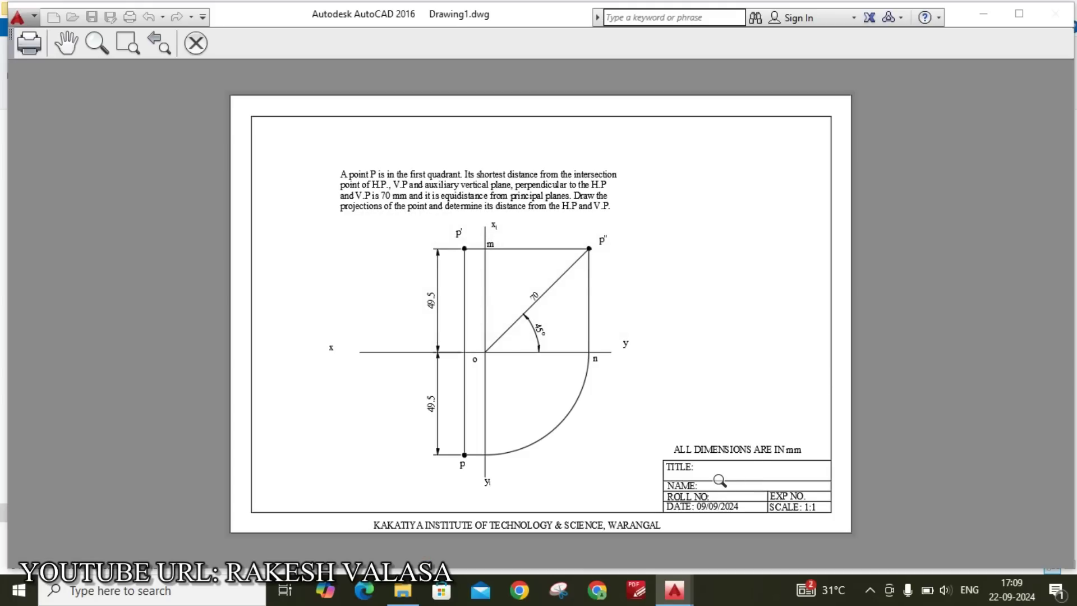
pyautogui.scroll(3, 710, 505)
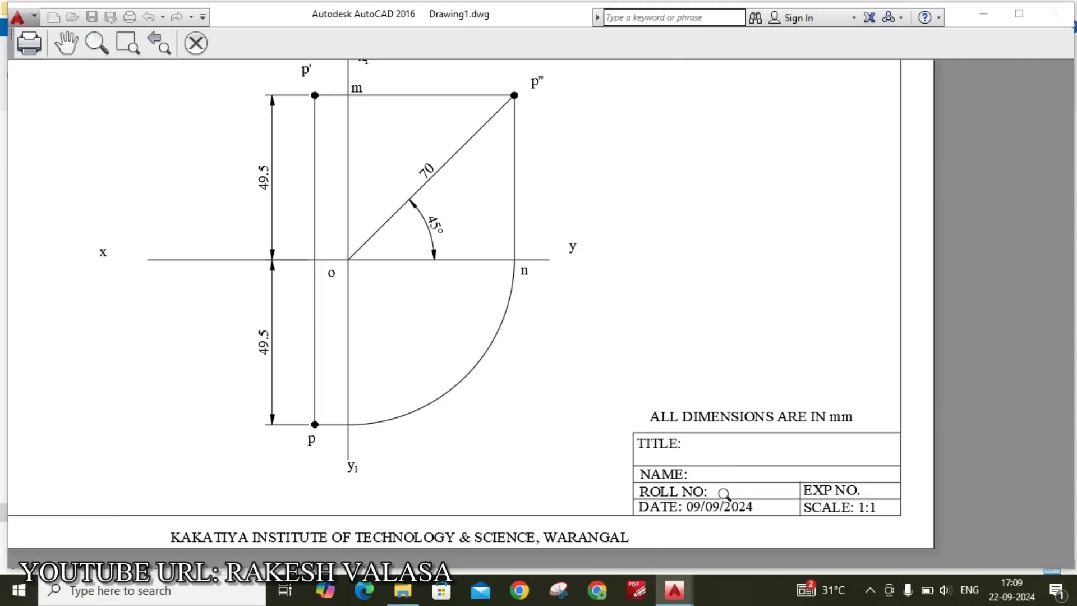
pyautogui.scroll(-4, 762, 484)
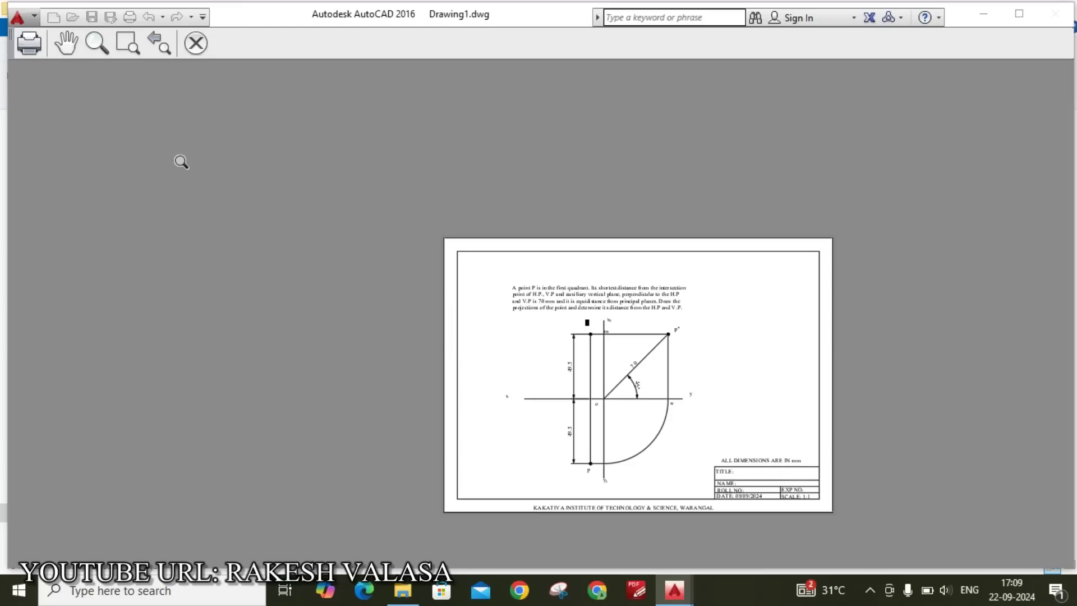
pyautogui.click(39, 51)
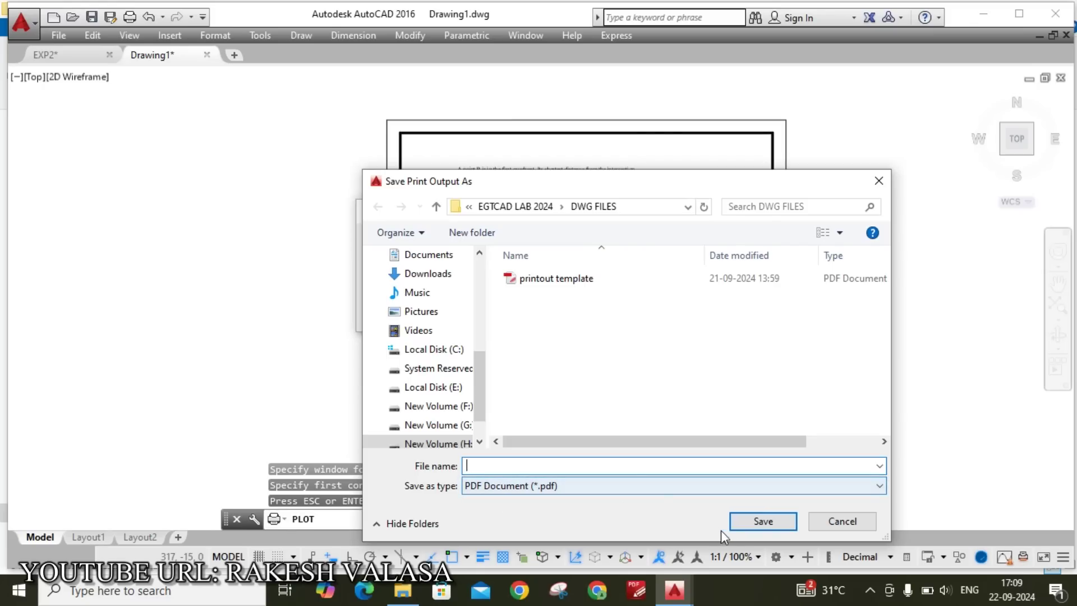
# Save the PDF output to the DWG FILES folder and look over the finished sheet
pyautogui.click(839, 523)
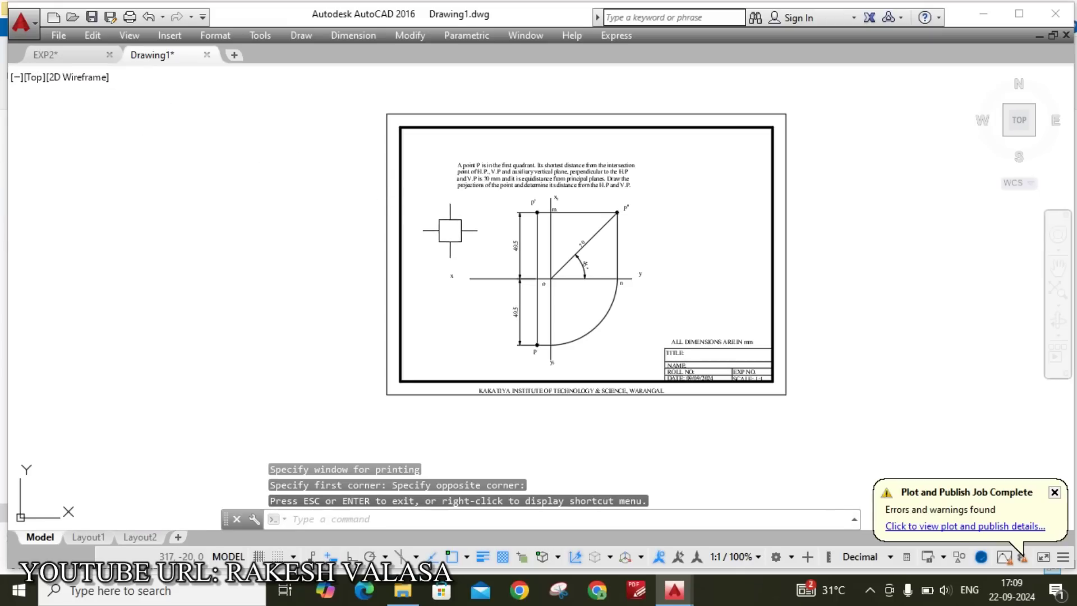
pyautogui.scroll(2, 485, 322)
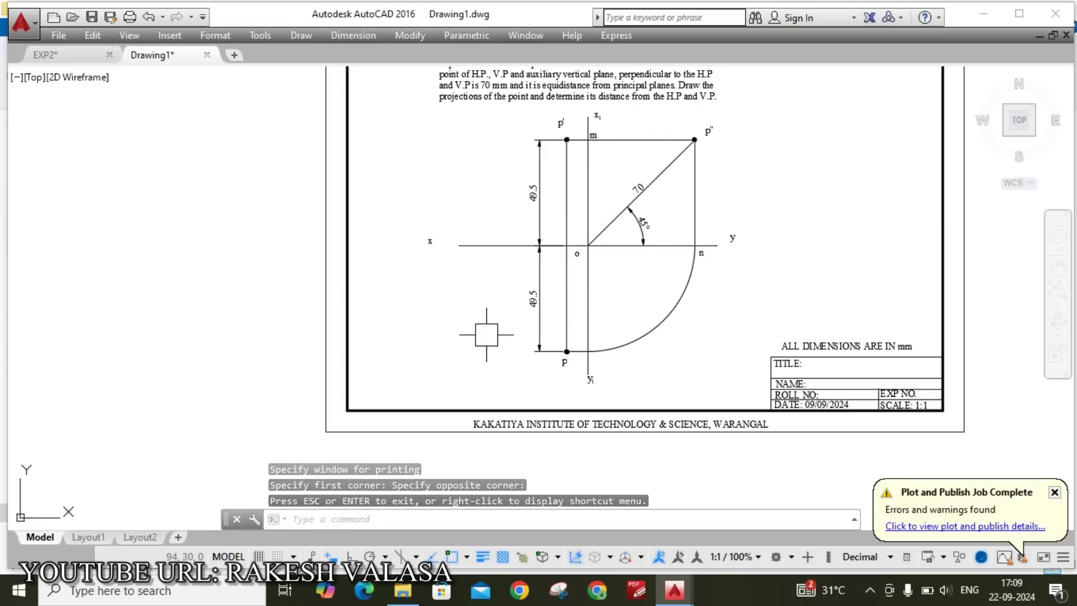
pyautogui.moveTo(432, 167)
pyautogui.mouseDown(button='middle')
pyautogui.moveTo(378, 253)
pyautogui.moveTo(335, 278)
pyautogui.mouseUp(button='middle')
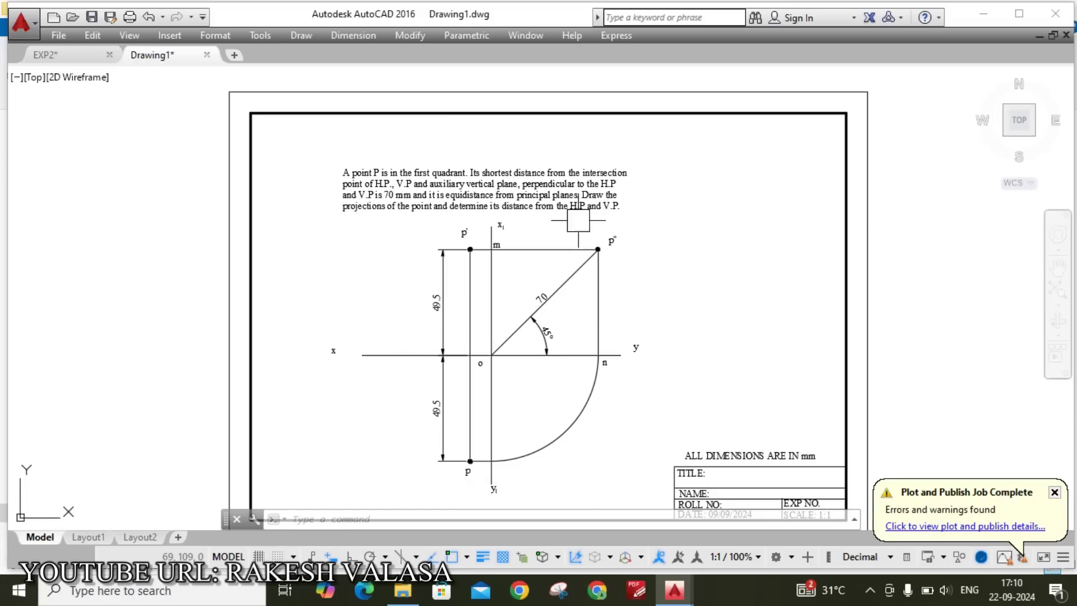
pyautogui.scroll(2, 537, 153)
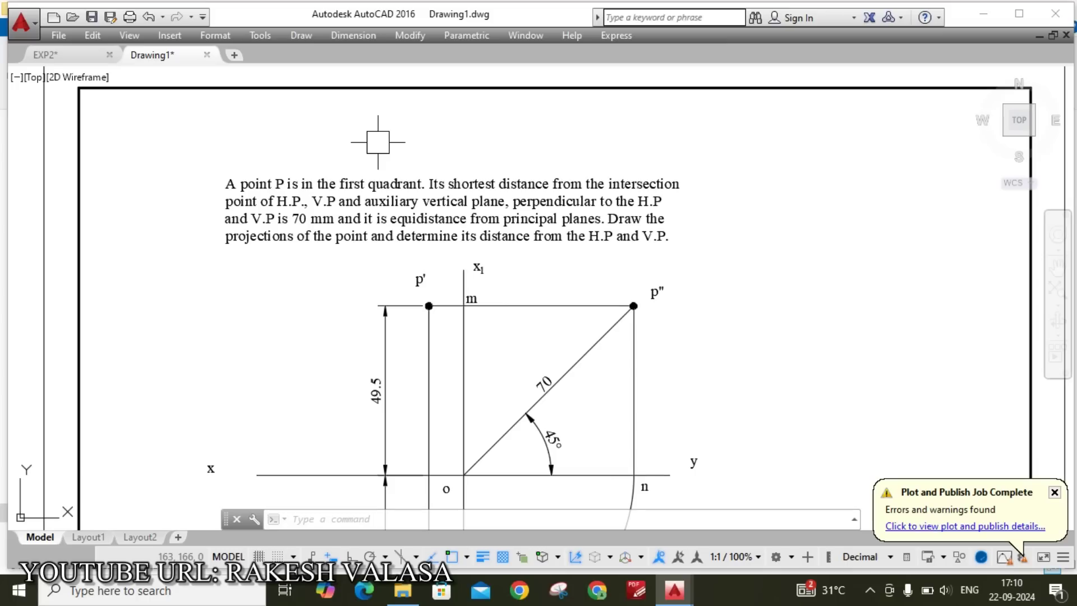
pyautogui.scroll(-2, 378, 142)
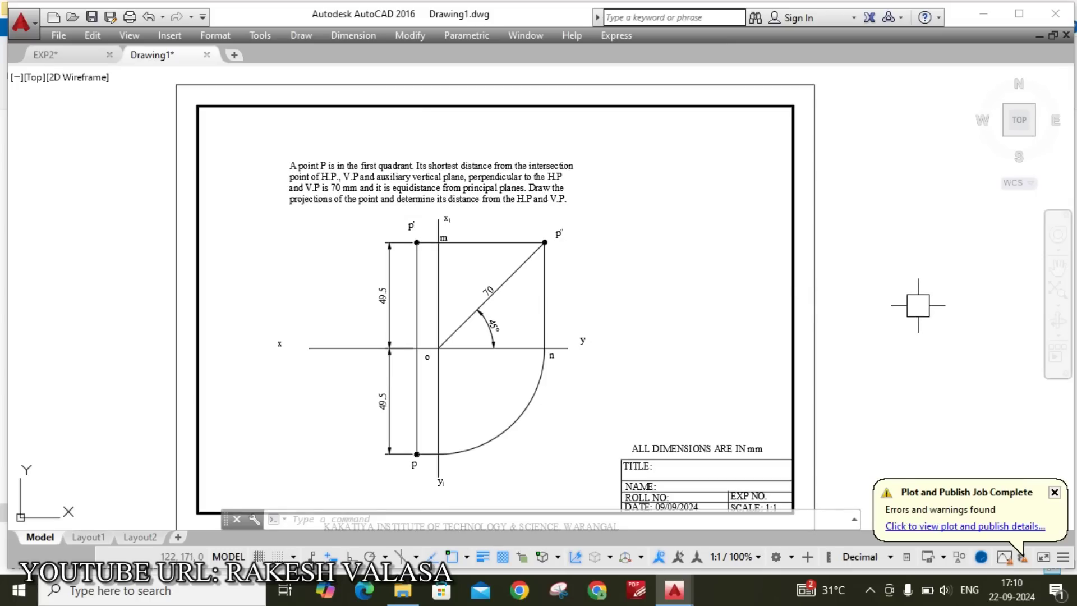